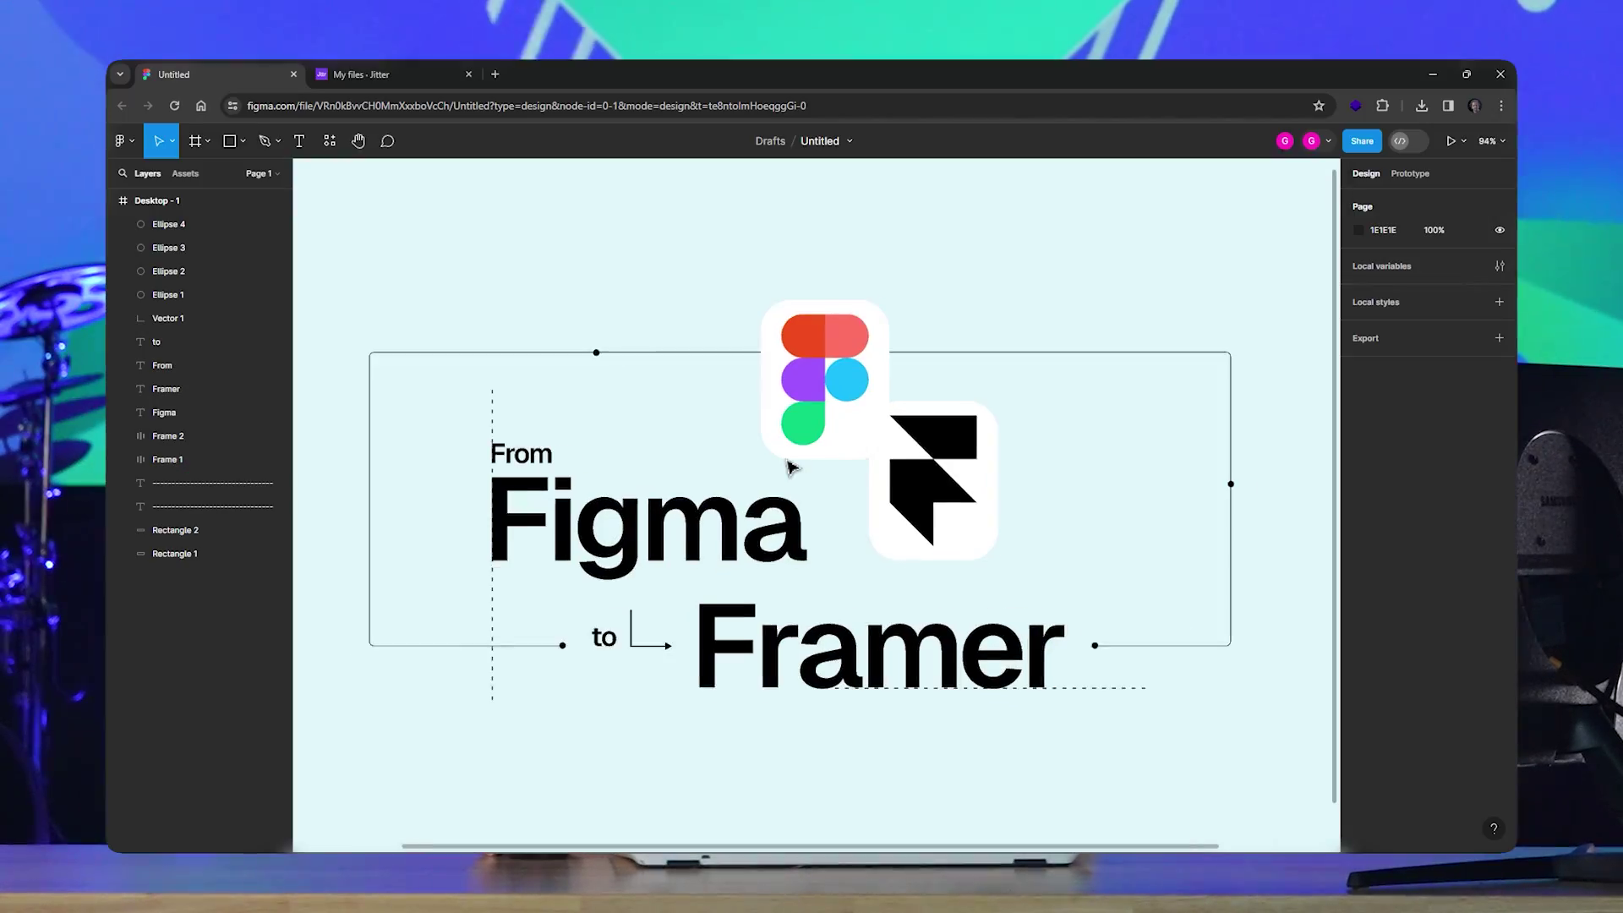
Fit the 1920×1080 Desktop - 1 title frame in view and select the whole frame
{"action": "key", "text": "shift+1"}
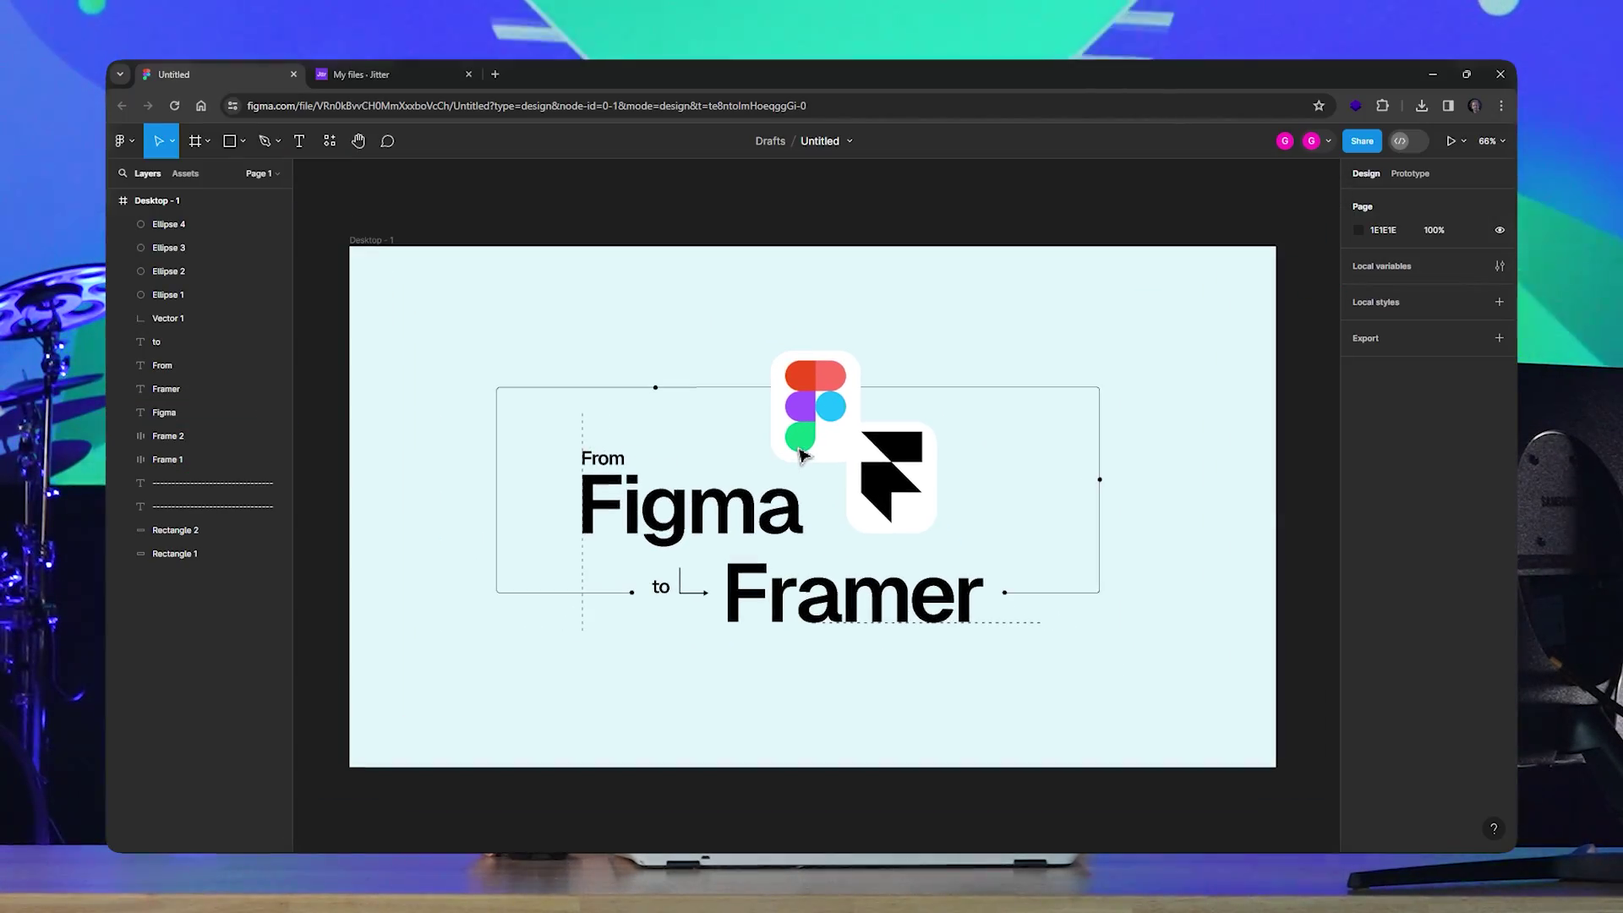
{"action": "scroll", "coordinate": [801, 455], "scroll_direction": "up", "scroll_amount": 3}
{"action": "scroll", "coordinate": [815, 478], "scroll_direction": "down", "scroll_amount": 5}
{"action": "scroll", "coordinate": [859, 499], "scroll_direction": "up", "scroll_amount": 3}
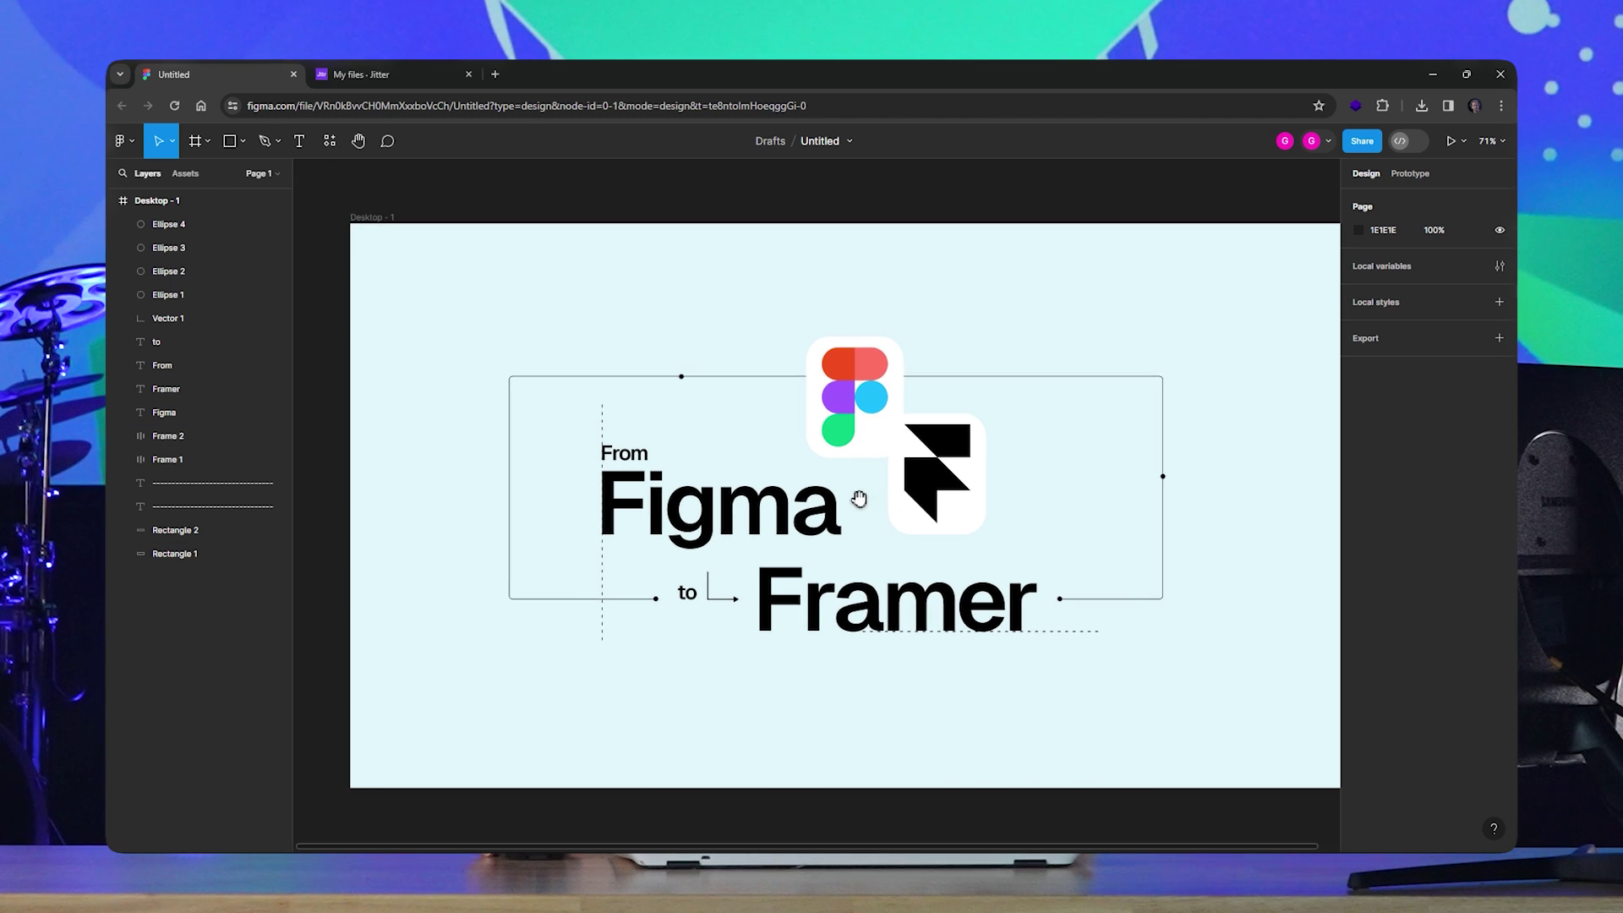
{"action": "scroll", "coordinate": [859, 498], "scroll_direction": "up", "scroll_amount": 2}
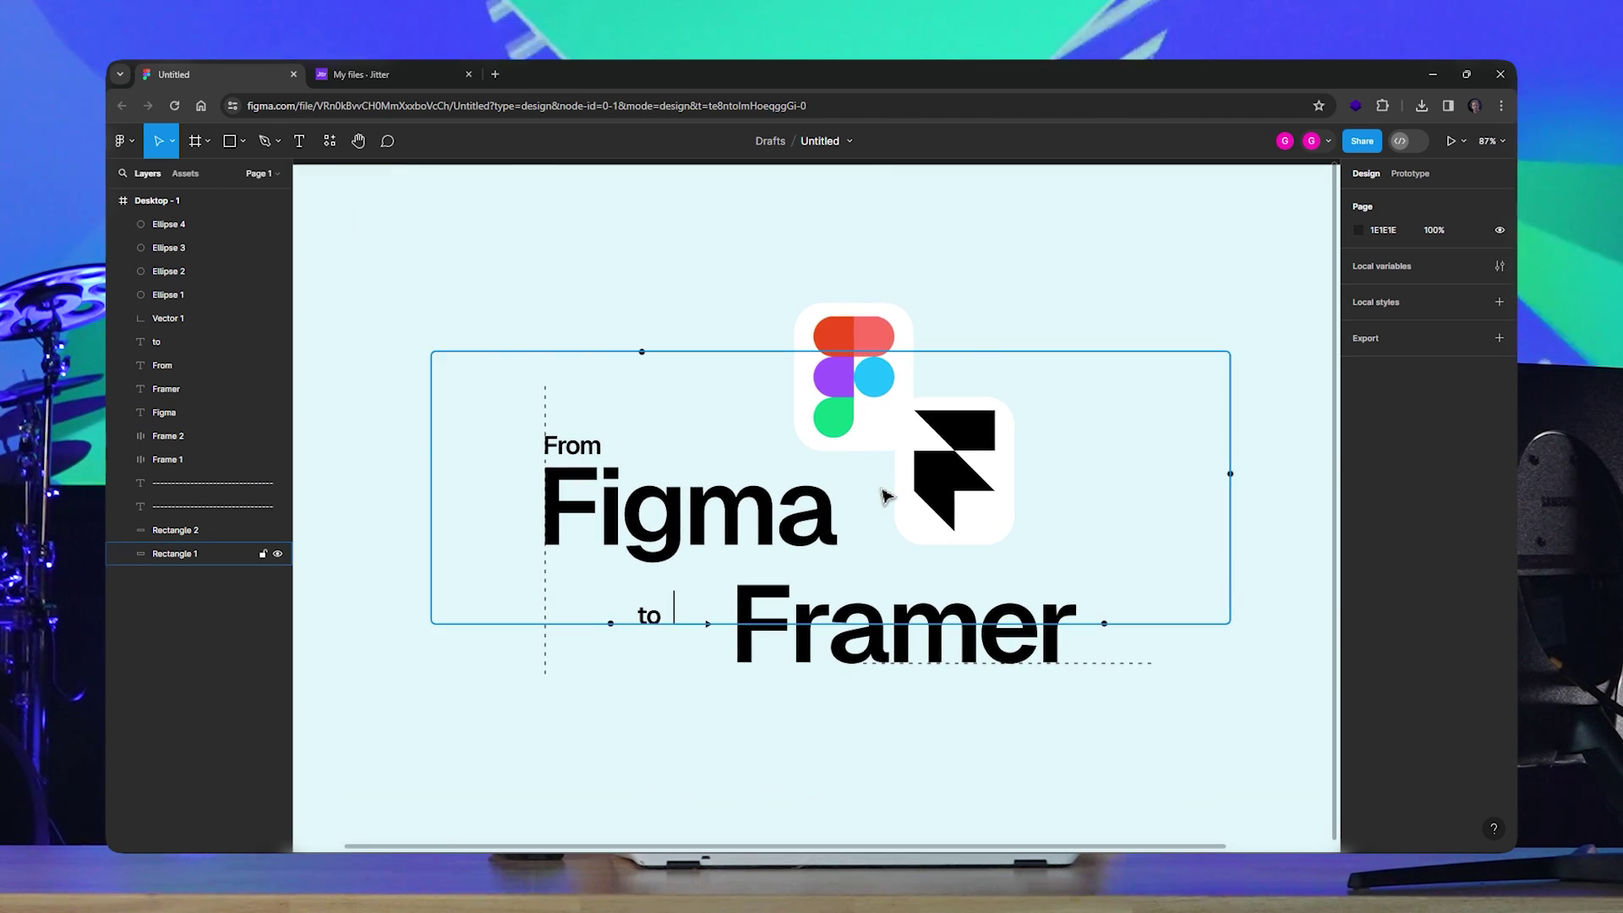
{"action": "left_click_drag", "start_coordinate": [405, 263], "coordinate": [1188, 721]}
{"action": "left_click", "coordinate": [1087, 721]}
{"action": "left_click_drag", "start_coordinate": [1059, 743], "coordinate": [1069, 730]}
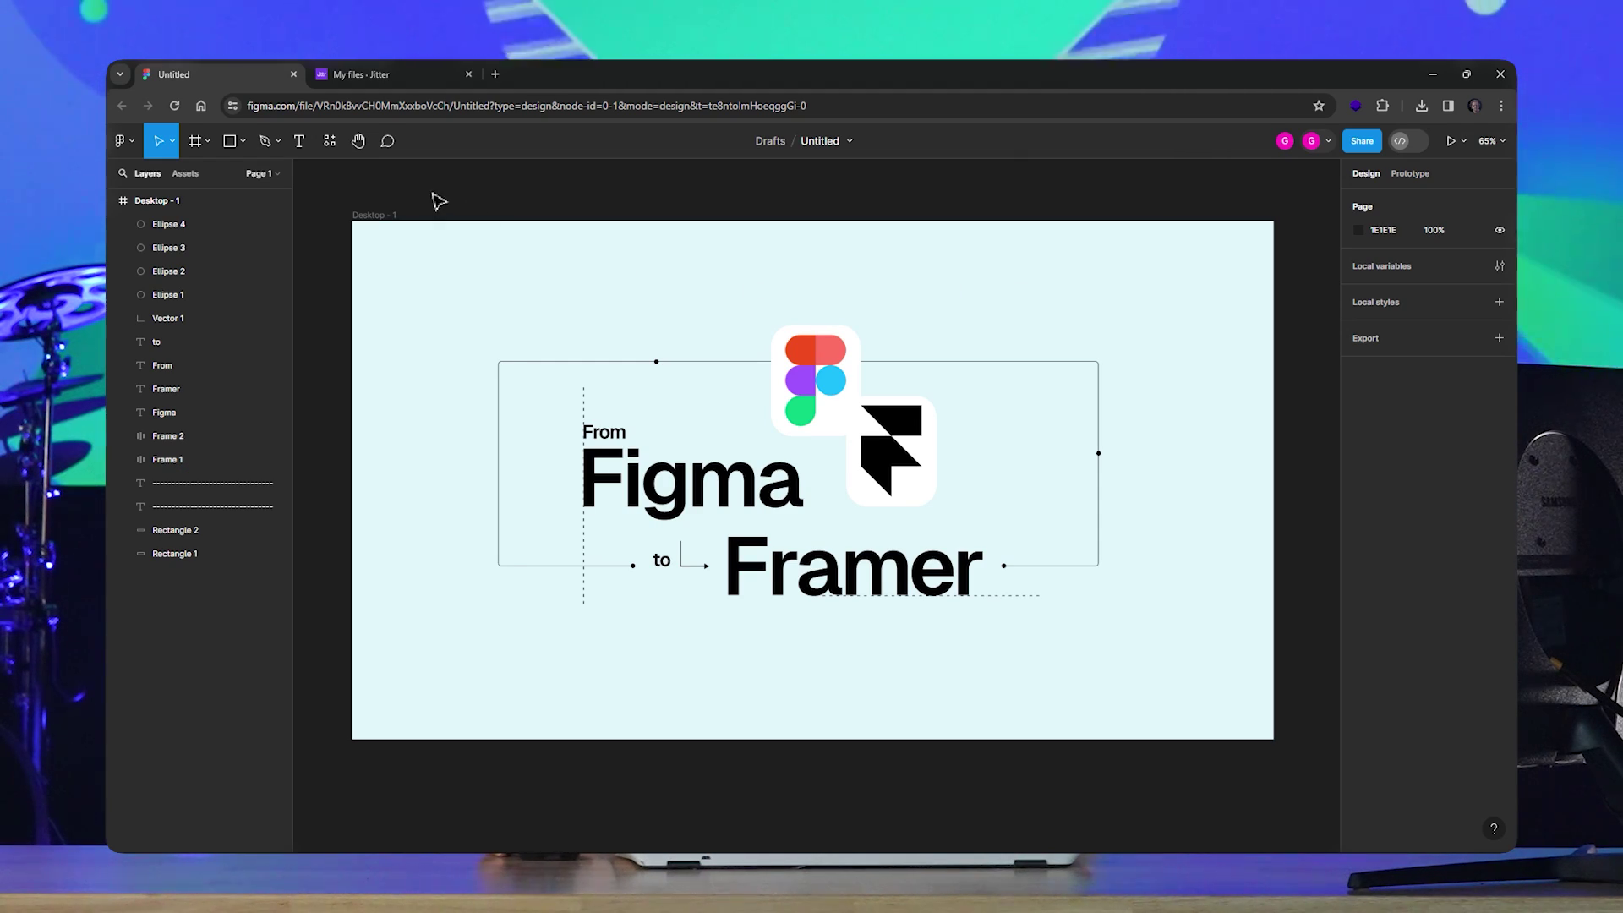
{"action": "left_click", "coordinate": [388, 218]}
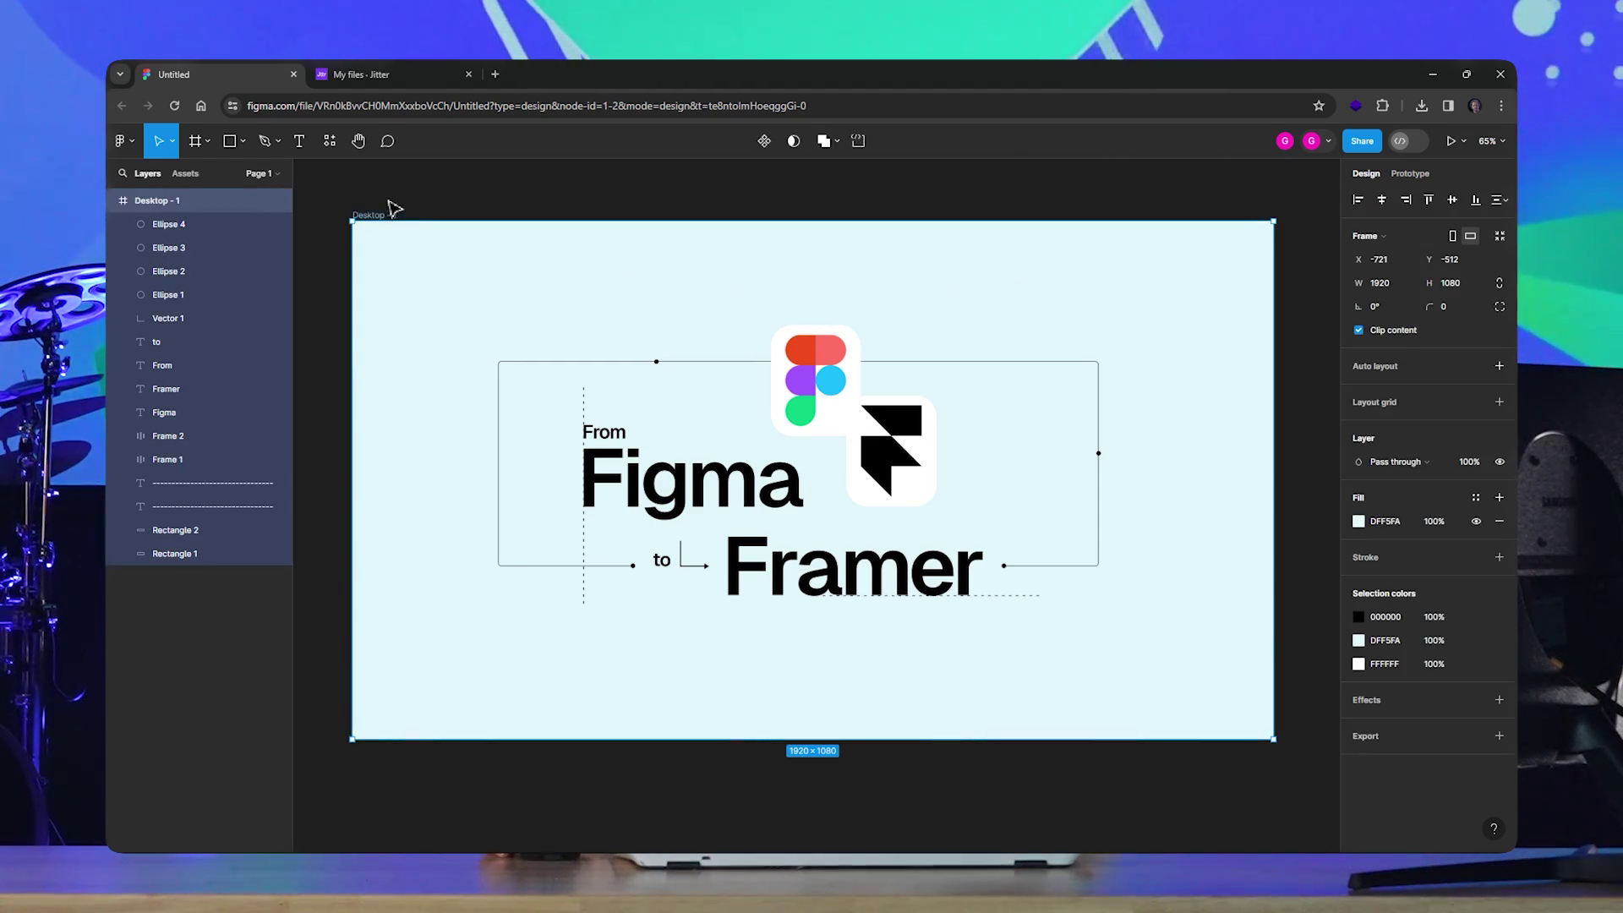
Copy Desktop - 1 through the Jitter - Animation for Figma plugin, then go to Jitter's My files tab
{"action": "left_click", "coordinate": [331, 160]}
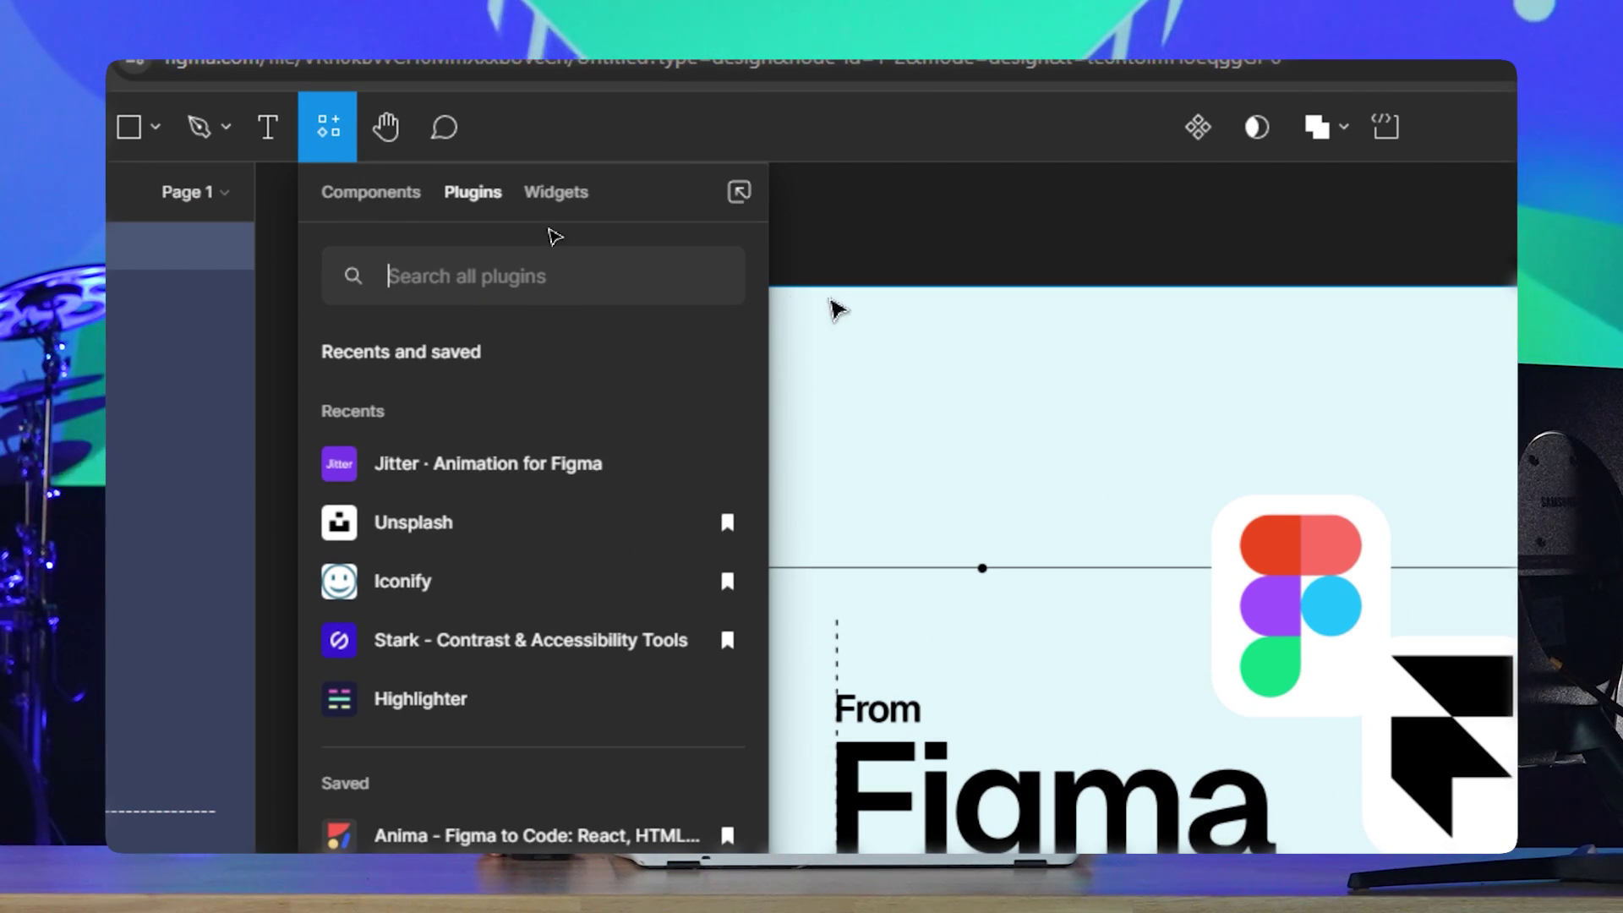
{"action": "left_click", "coordinate": [561, 471]}
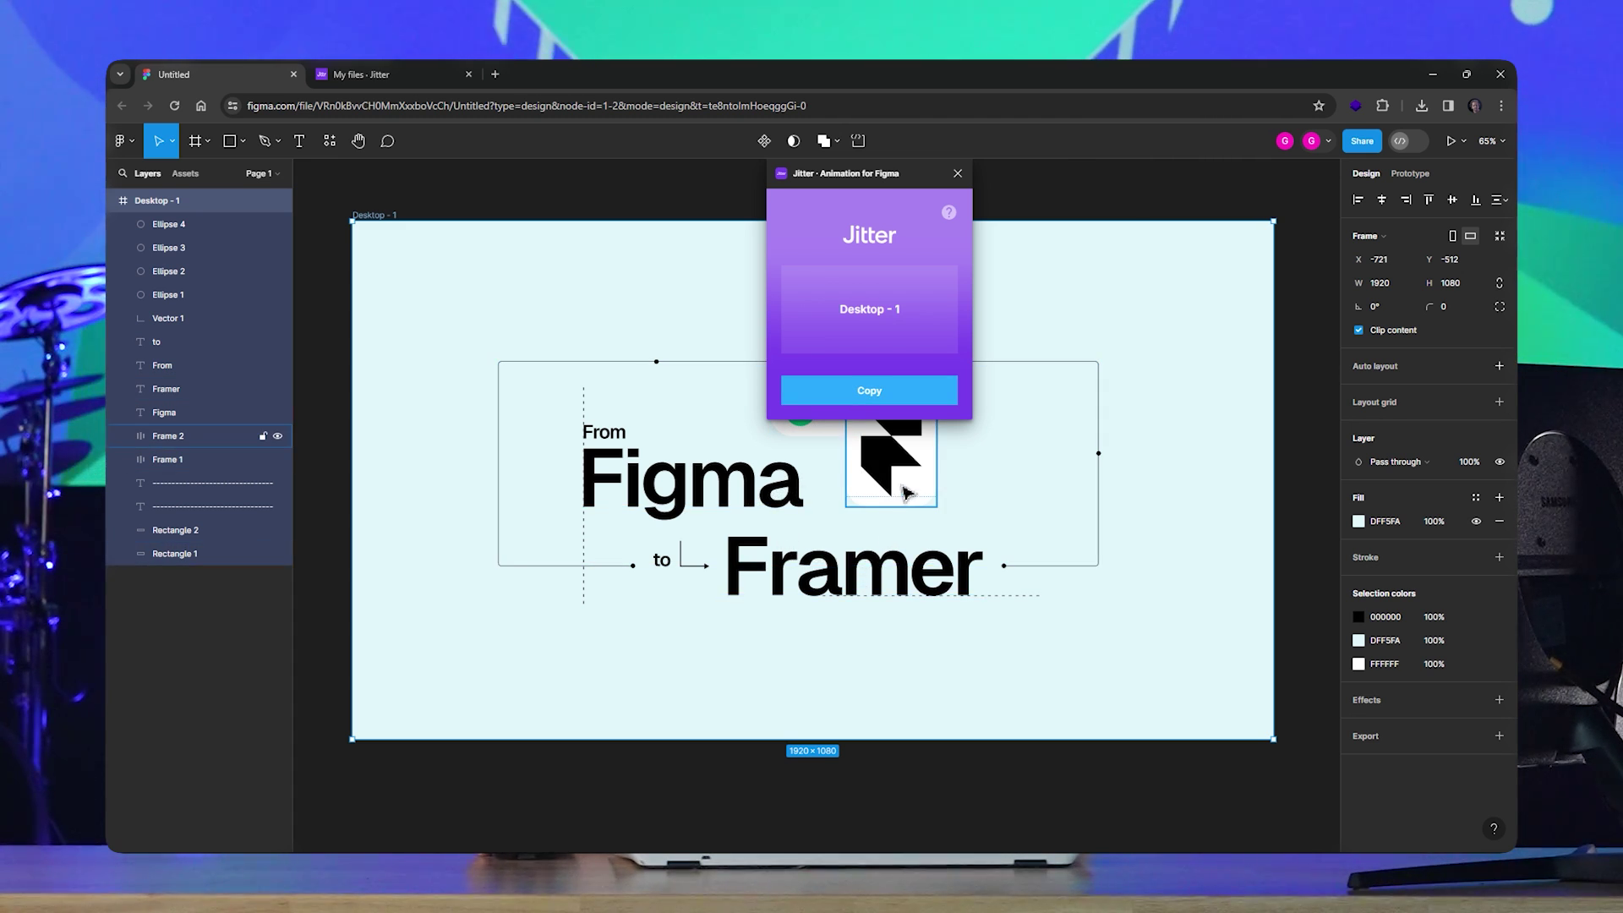
{"action": "left_click", "coordinate": [858, 394]}
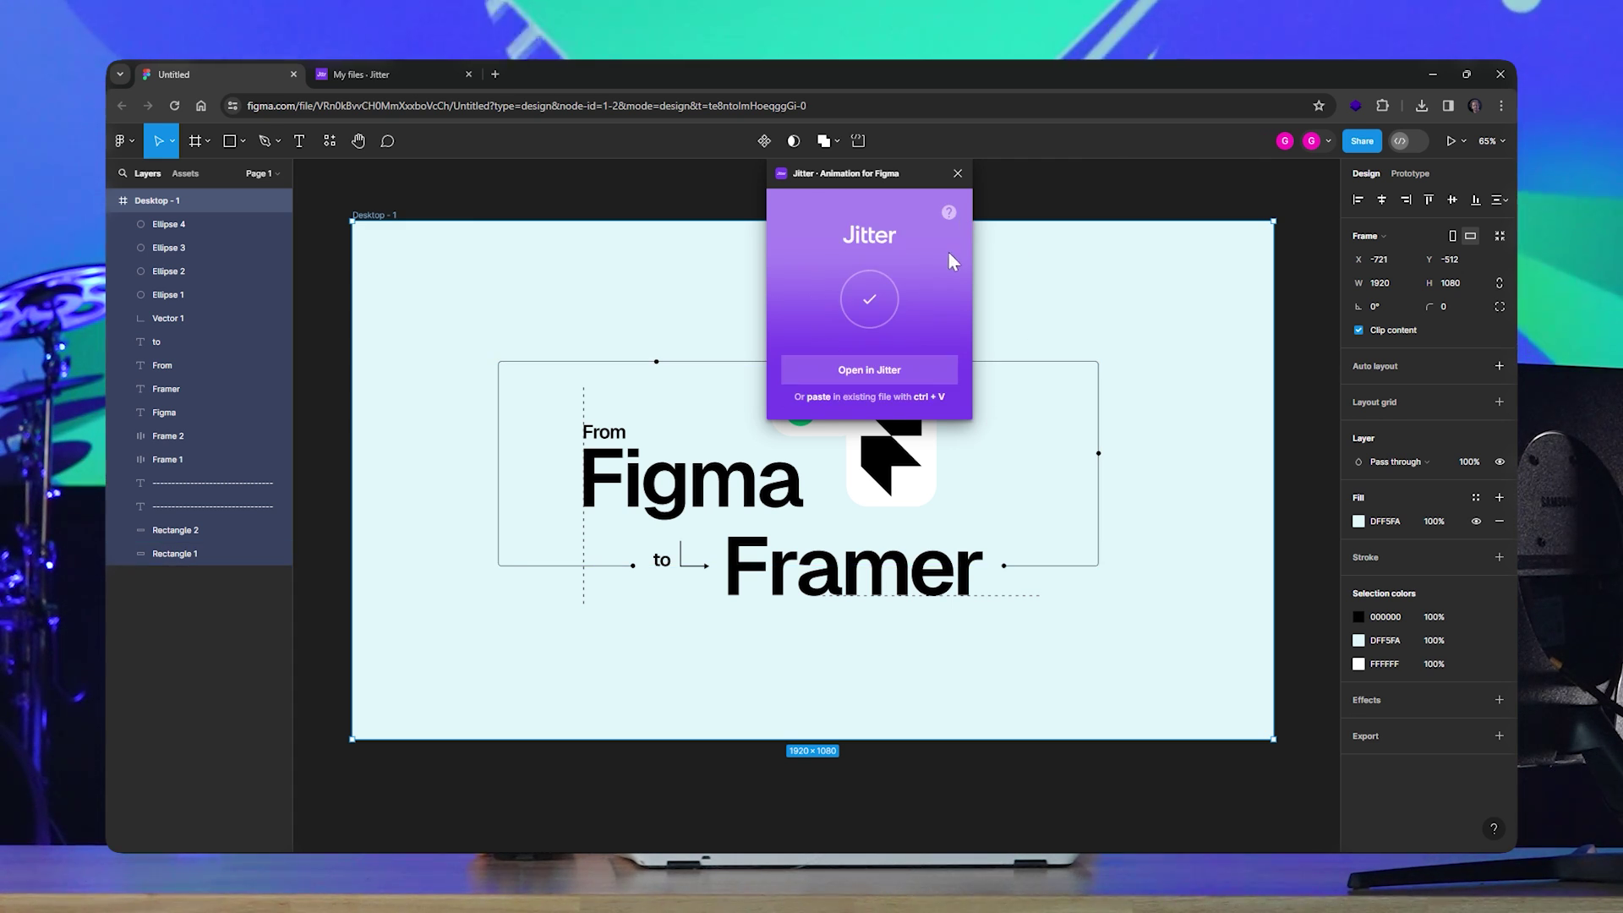
{"action": "left_click", "coordinate": [388, 74]}
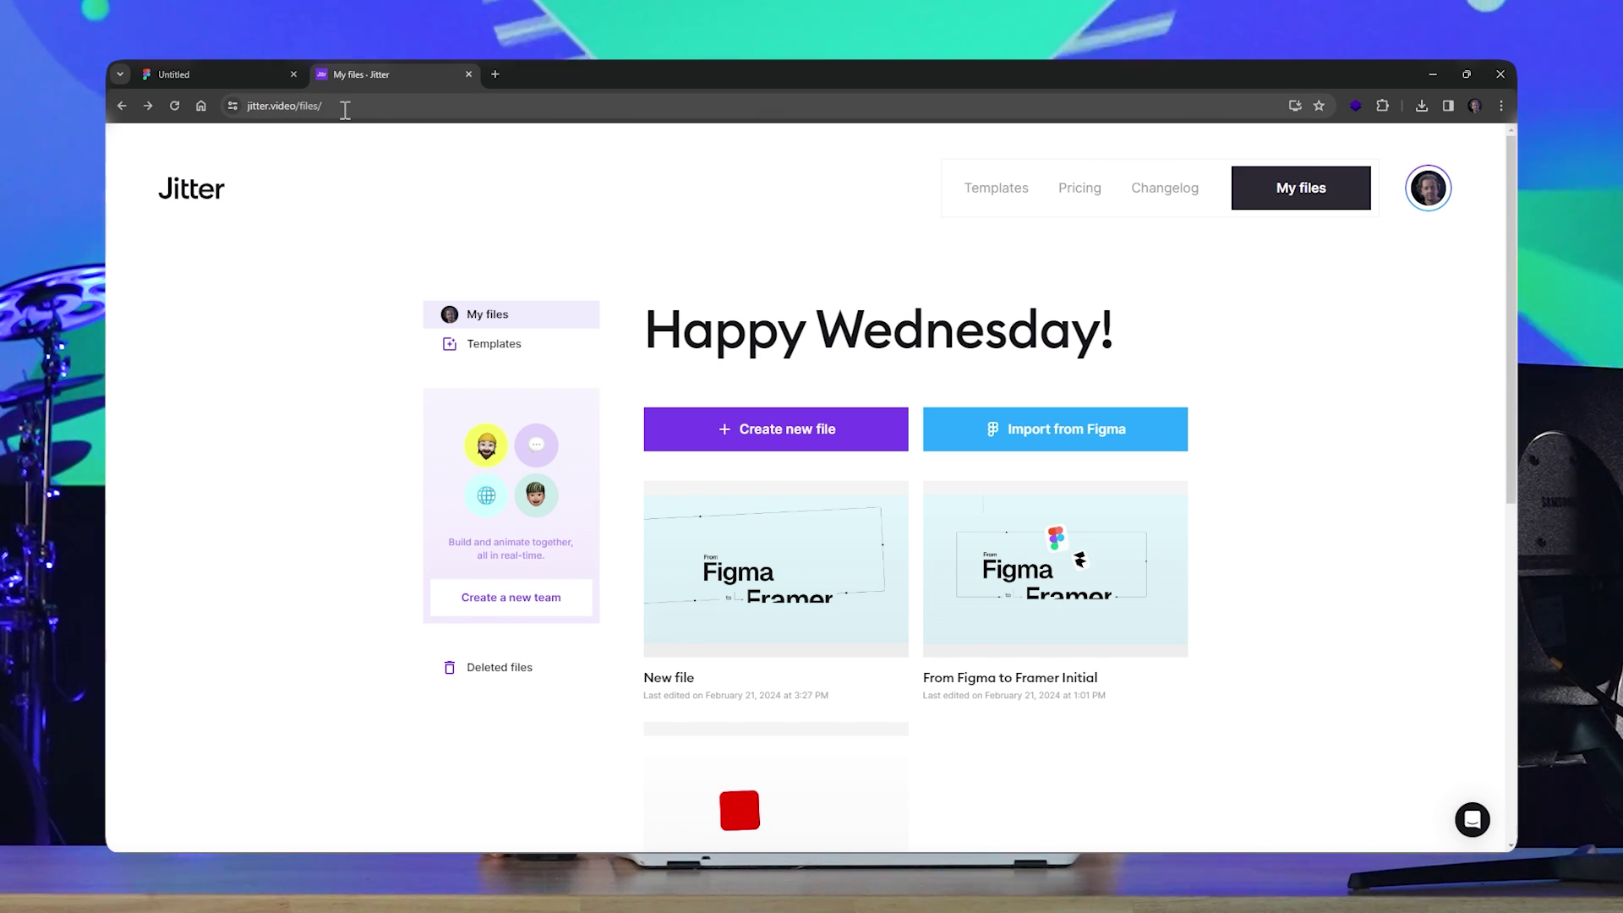
Create a blank Jitter file with a 640×360, 4s scene
{"action": "left_click", "coordinate": [782, 436]}
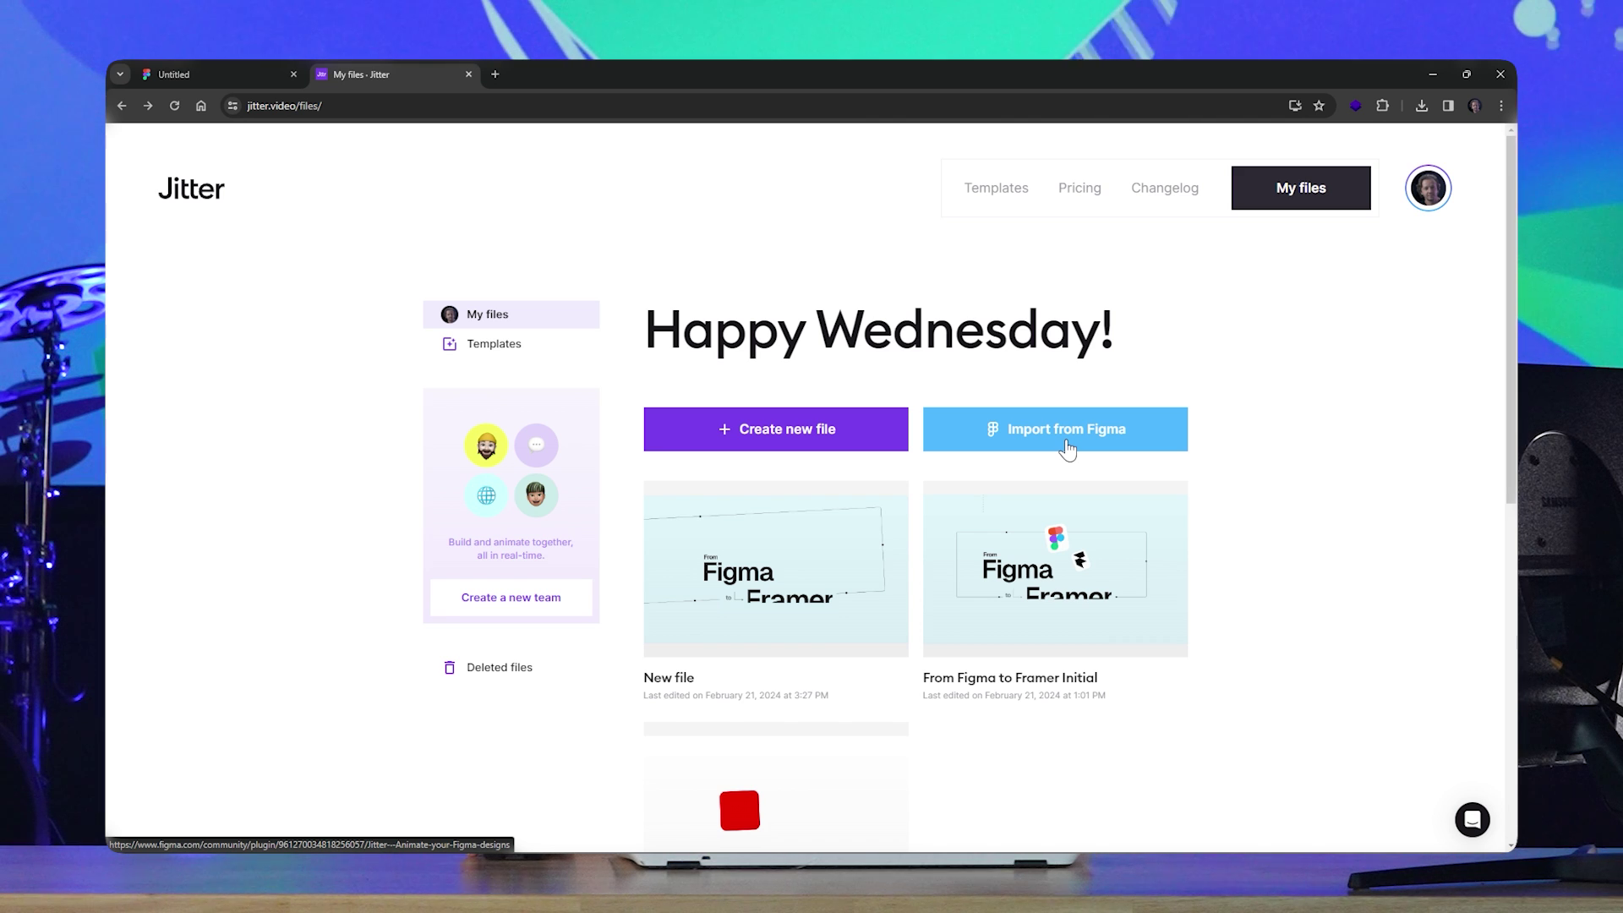
{"action": "left_click", "coordinate": [845, 438]}
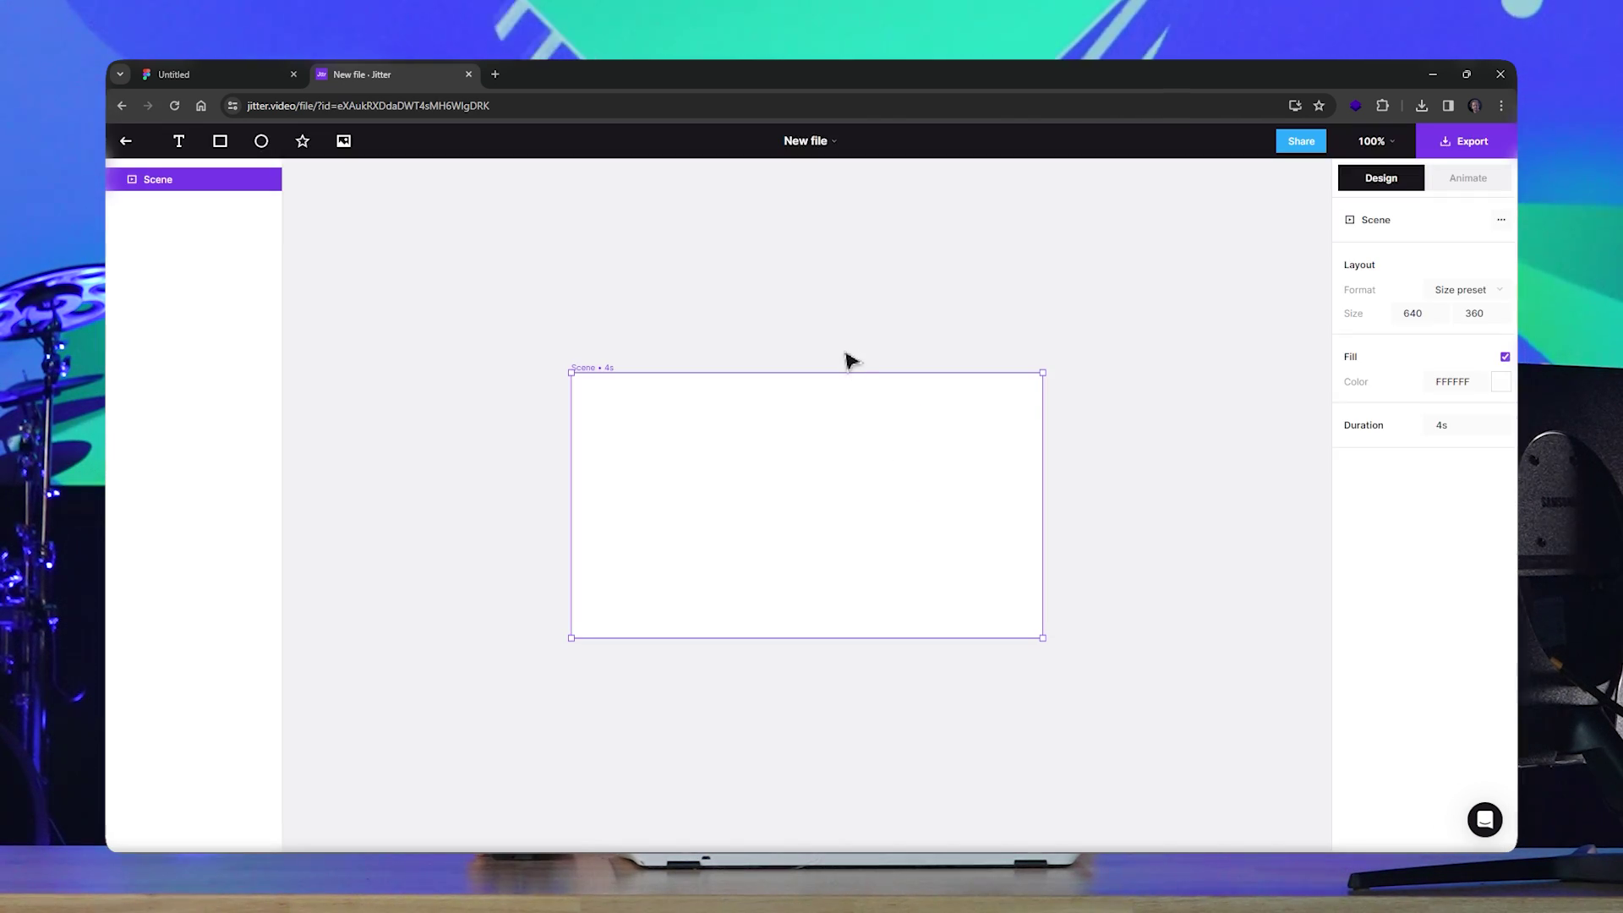
Paste the copied Desktop - 1 frame into the Jitter scene
{"action": "key", "text": "ctrl+v"}
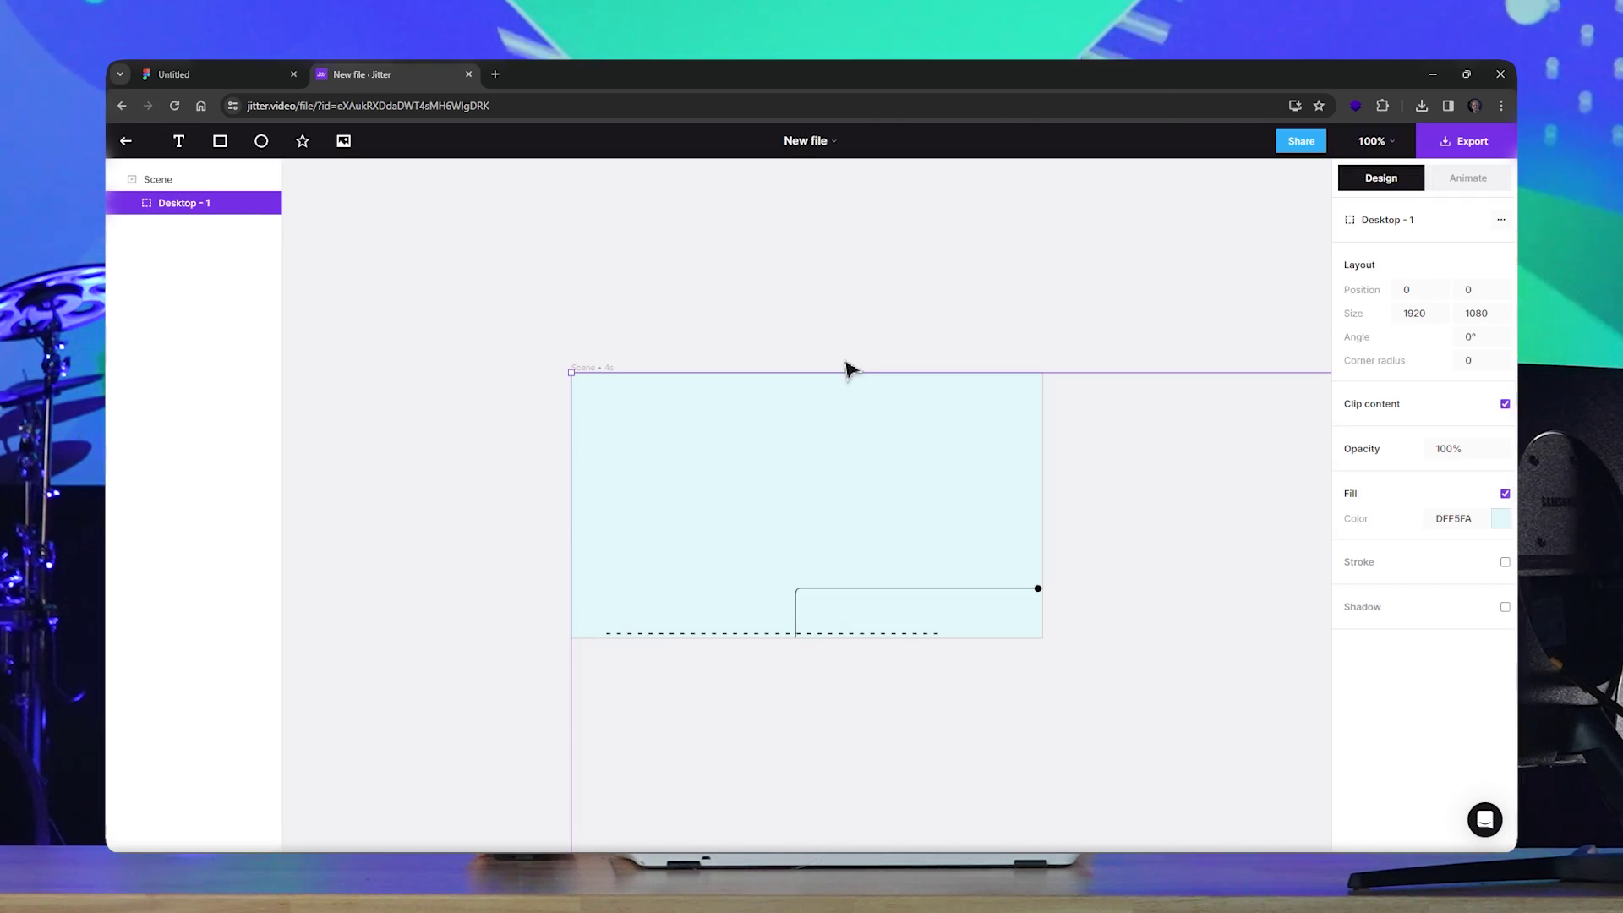
{"action": "scroll", "coordinate": [850, 369], "scroll_direction": "down", "scroll_amount": 5}
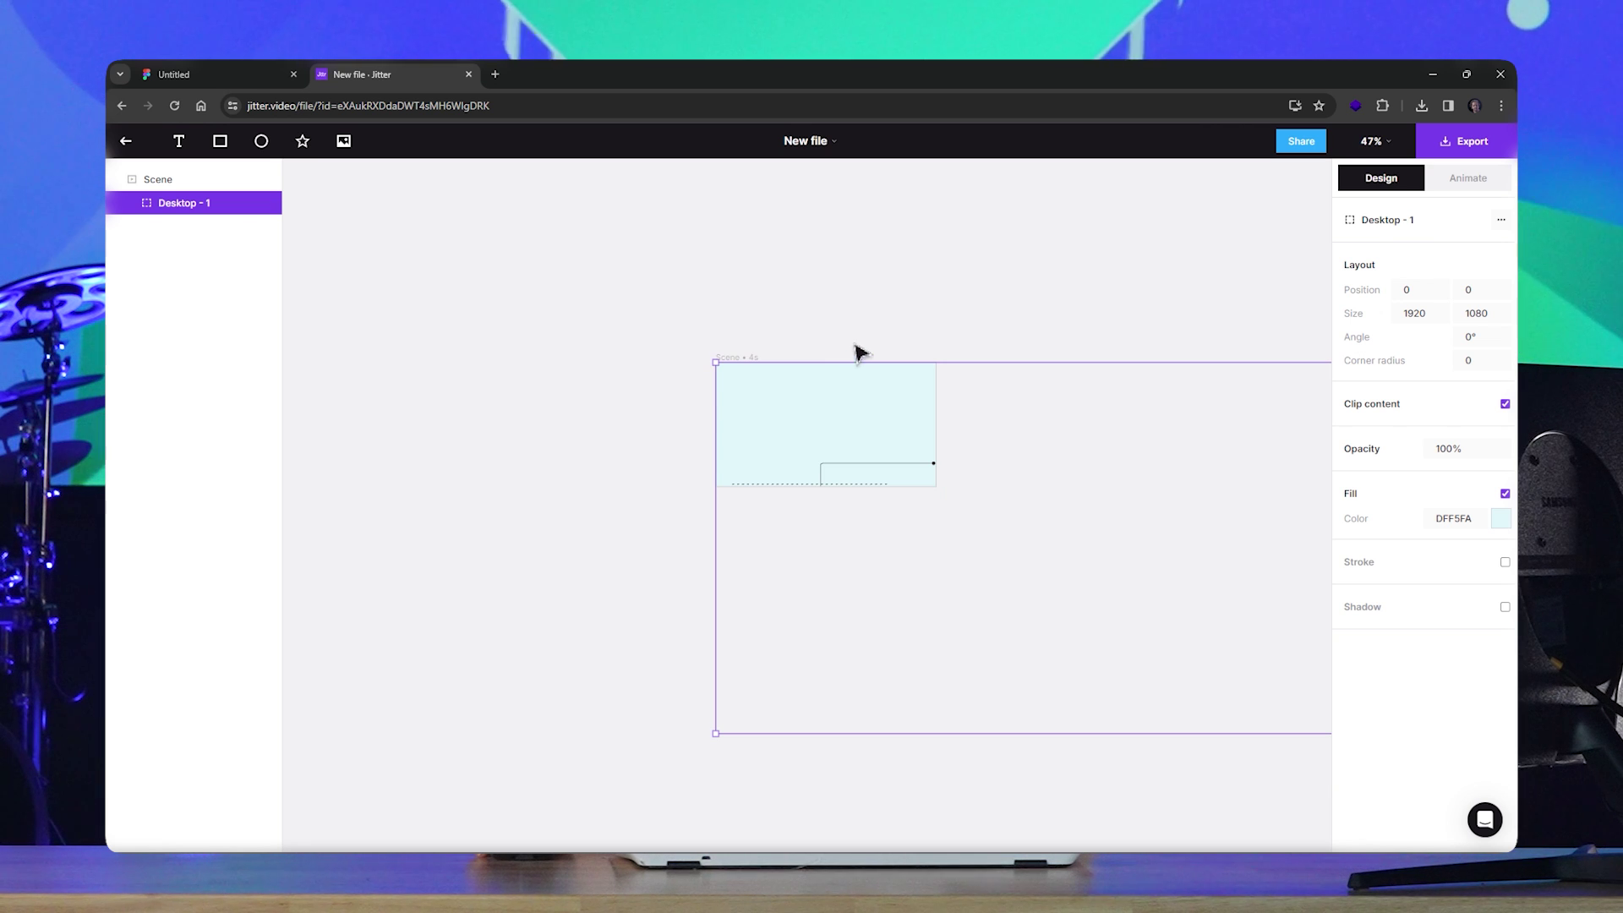
{"action": "scroll", "coordinate": [875, 343], "scroll_direction": "down", "scroll_amount": 2}
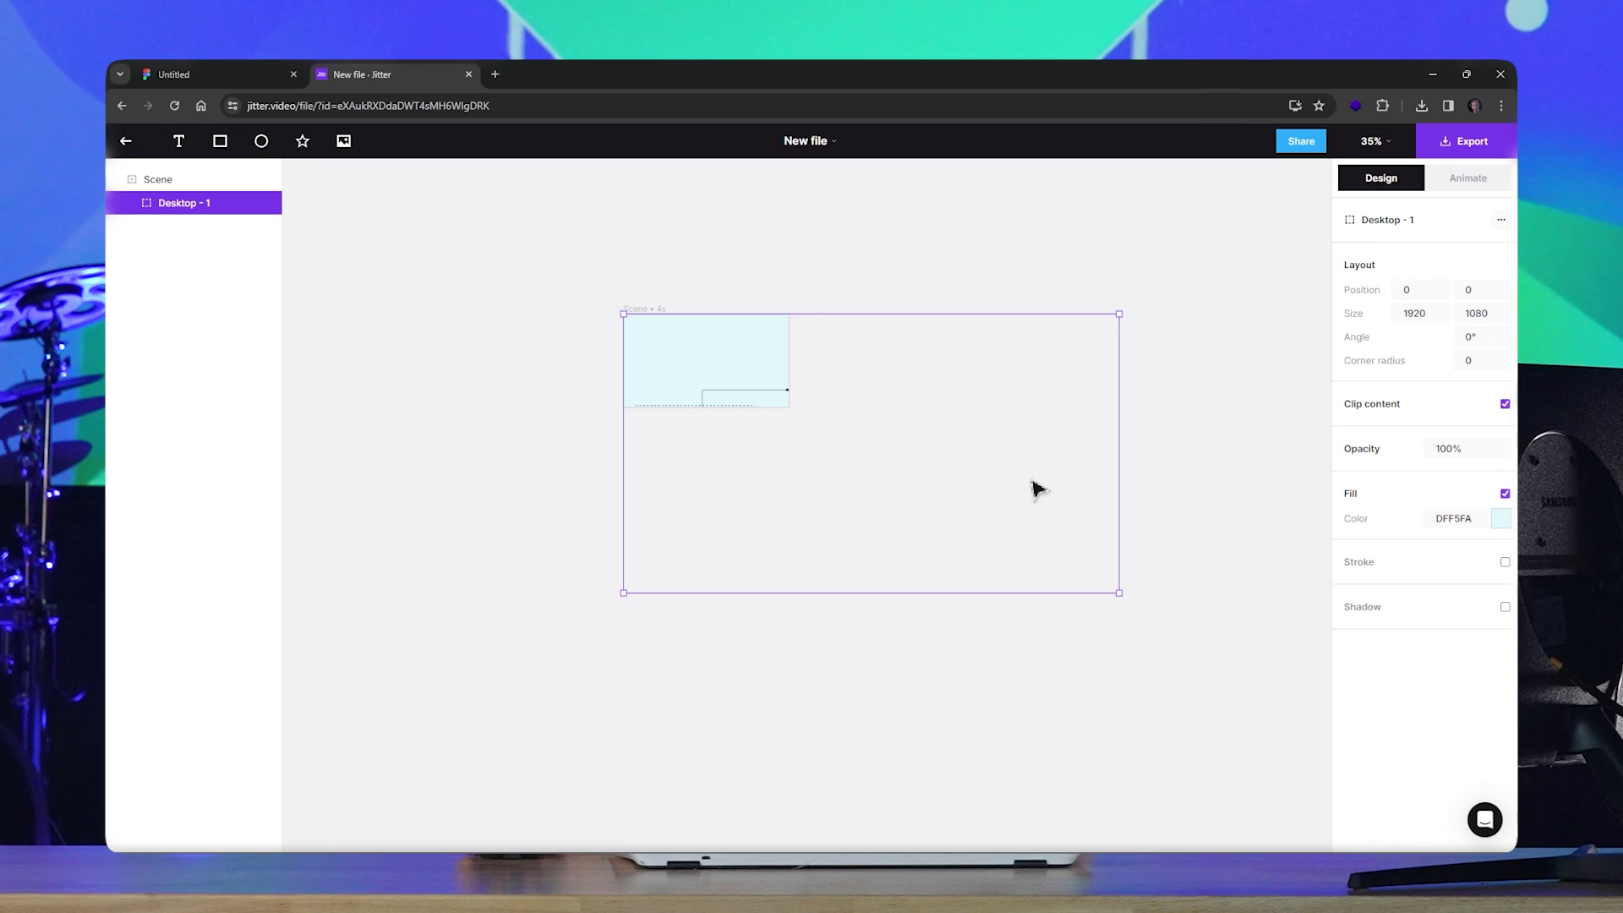
Enlarge the scene to 1912×1067 to fit the whole title and centre it in view
{"action": "left_click", "coordinate": [648, 317]}
{"action": "left_click_drag", "start_coordinate": [789, 407], "coordinate": [1120, 597]}
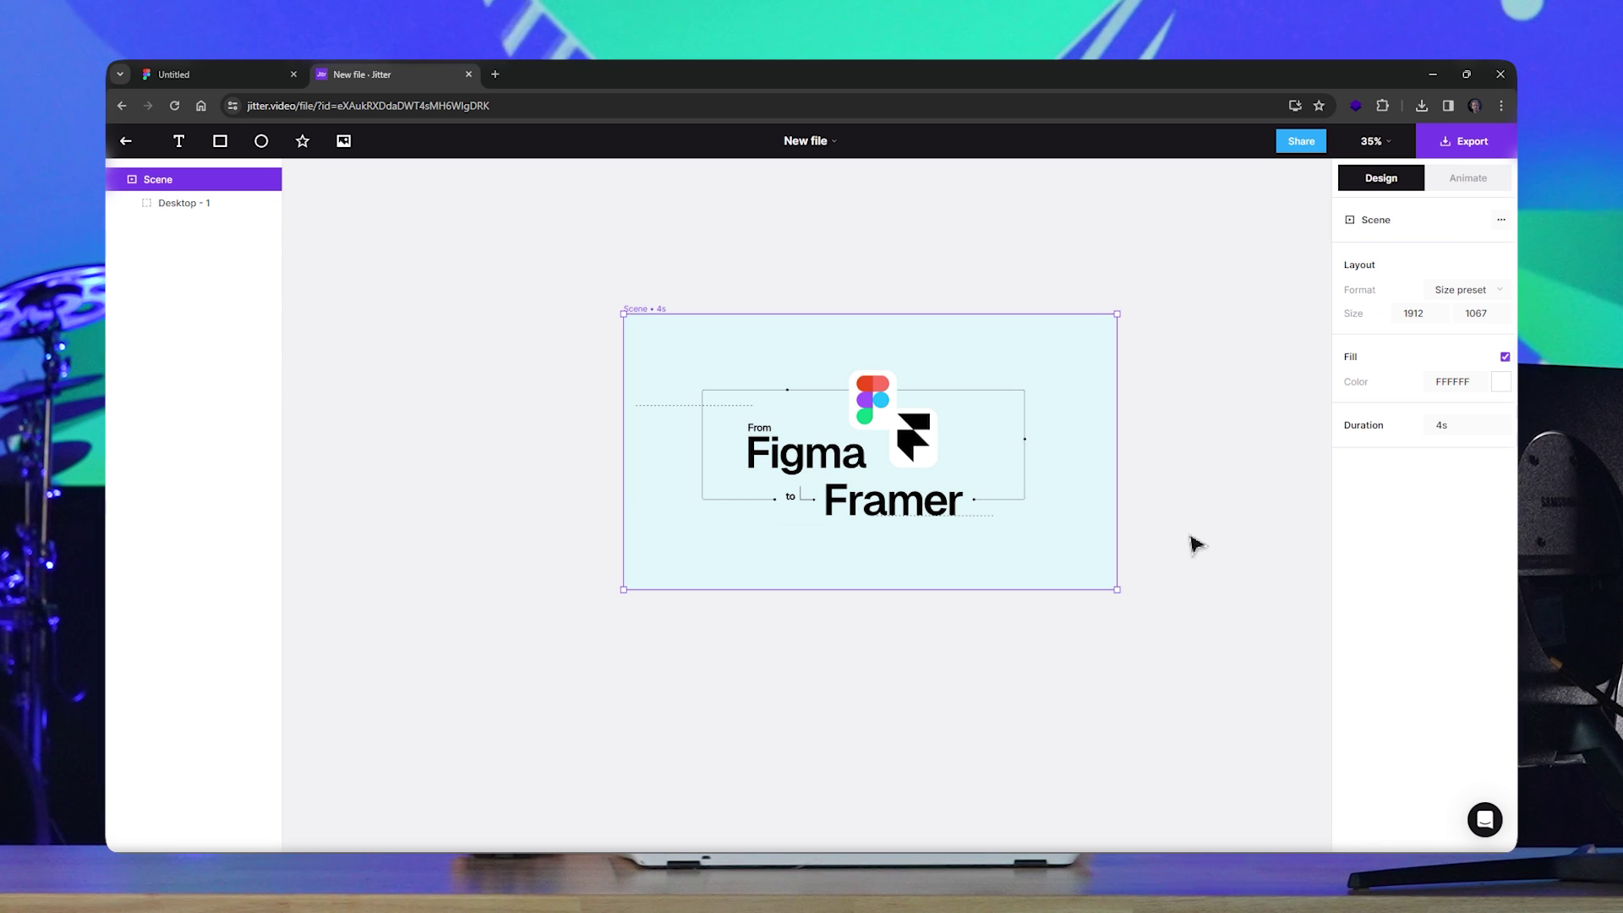
{"action": "scroll", "coordinate": [889, 459], "scroll_direction": "up", "scroll_amount": 5}
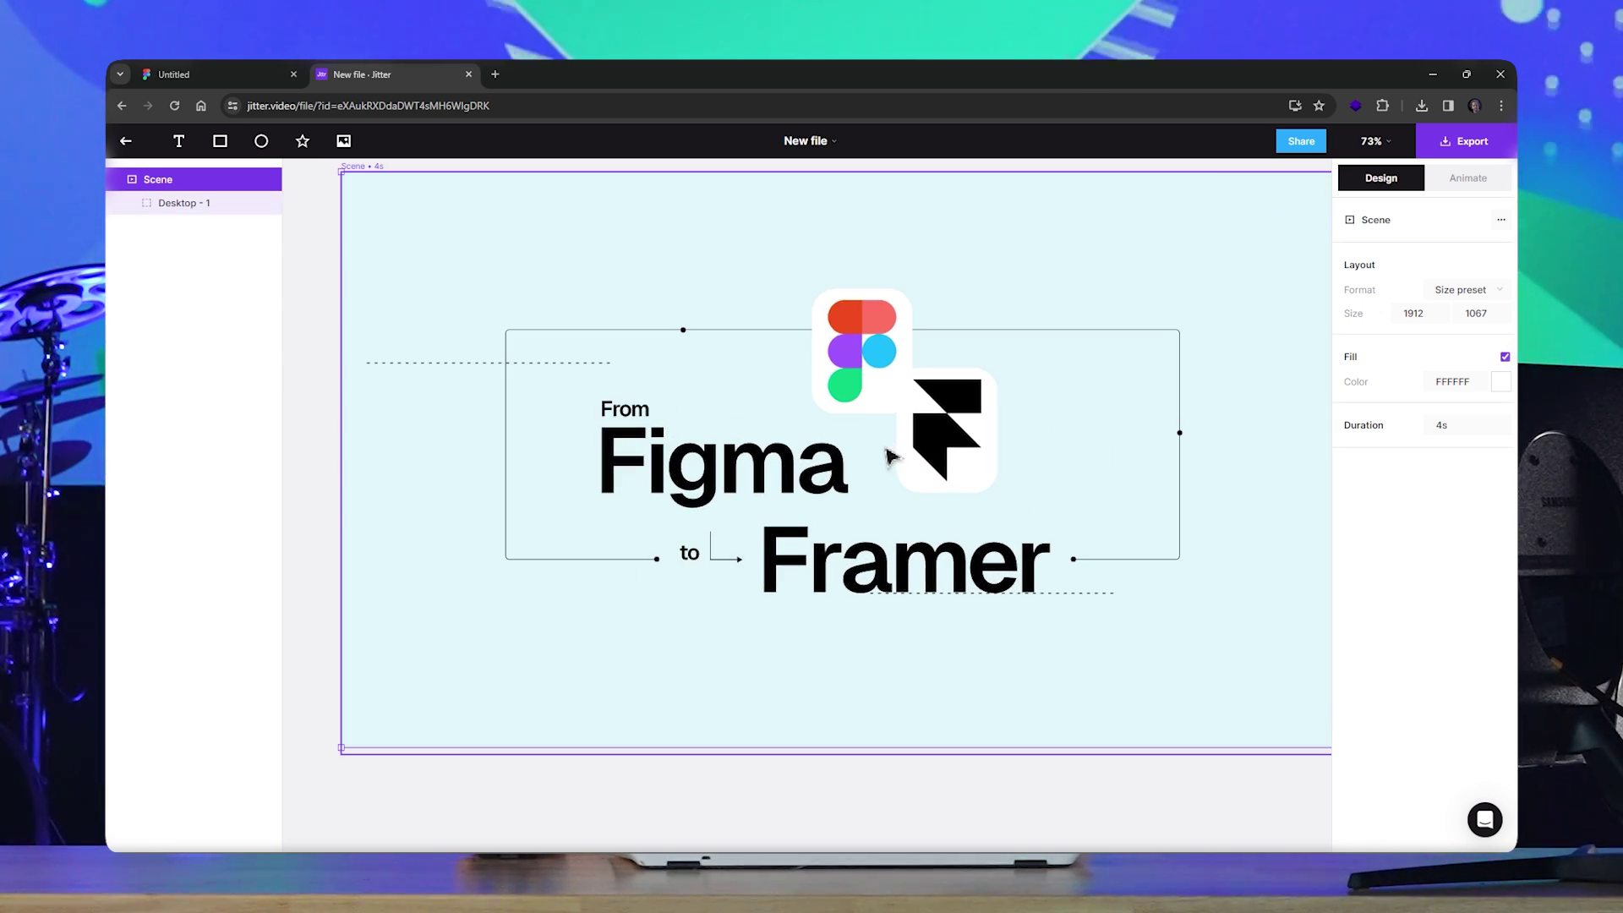
{"action": "scroll", "coordinate": [913, 564], "scroll_direction": "down", "scroll_amount": 2}
{"action": "left_click", "coordinate": [923, 596]}
{"action": "left_click", "coordinate": [1032, 707]}
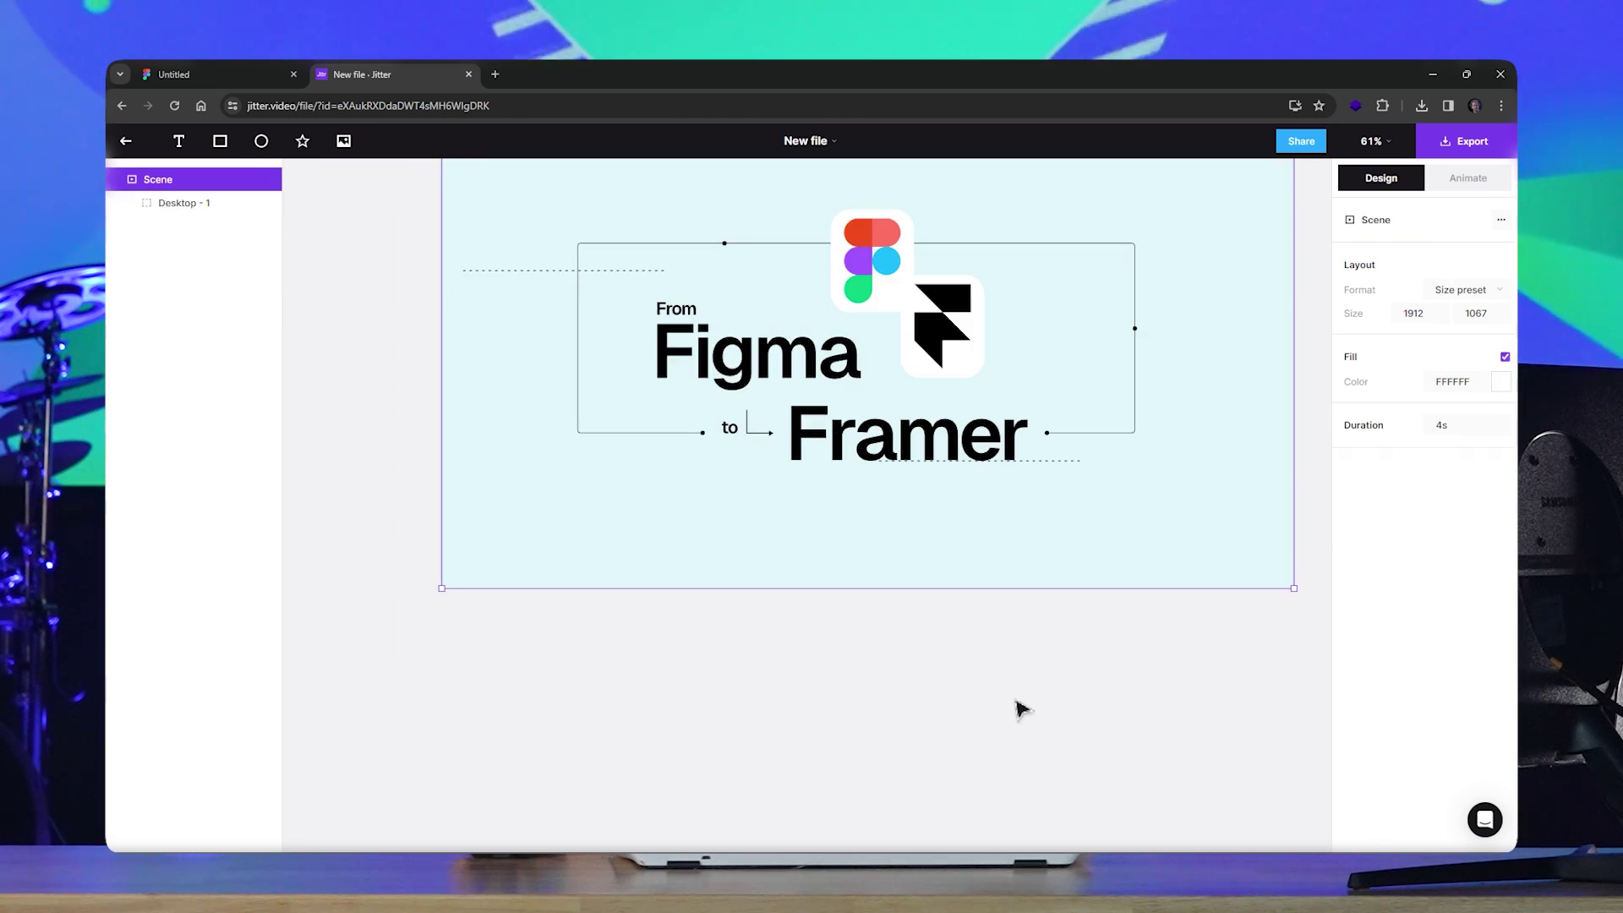
{"action": "left_click_drag", "start_coordinate": [1080, 652], "coordinate": [1015, 773]}
{"action": "left_click_drag", "start_coordinate": [1033, 661], "coordinate": [971, 783]}
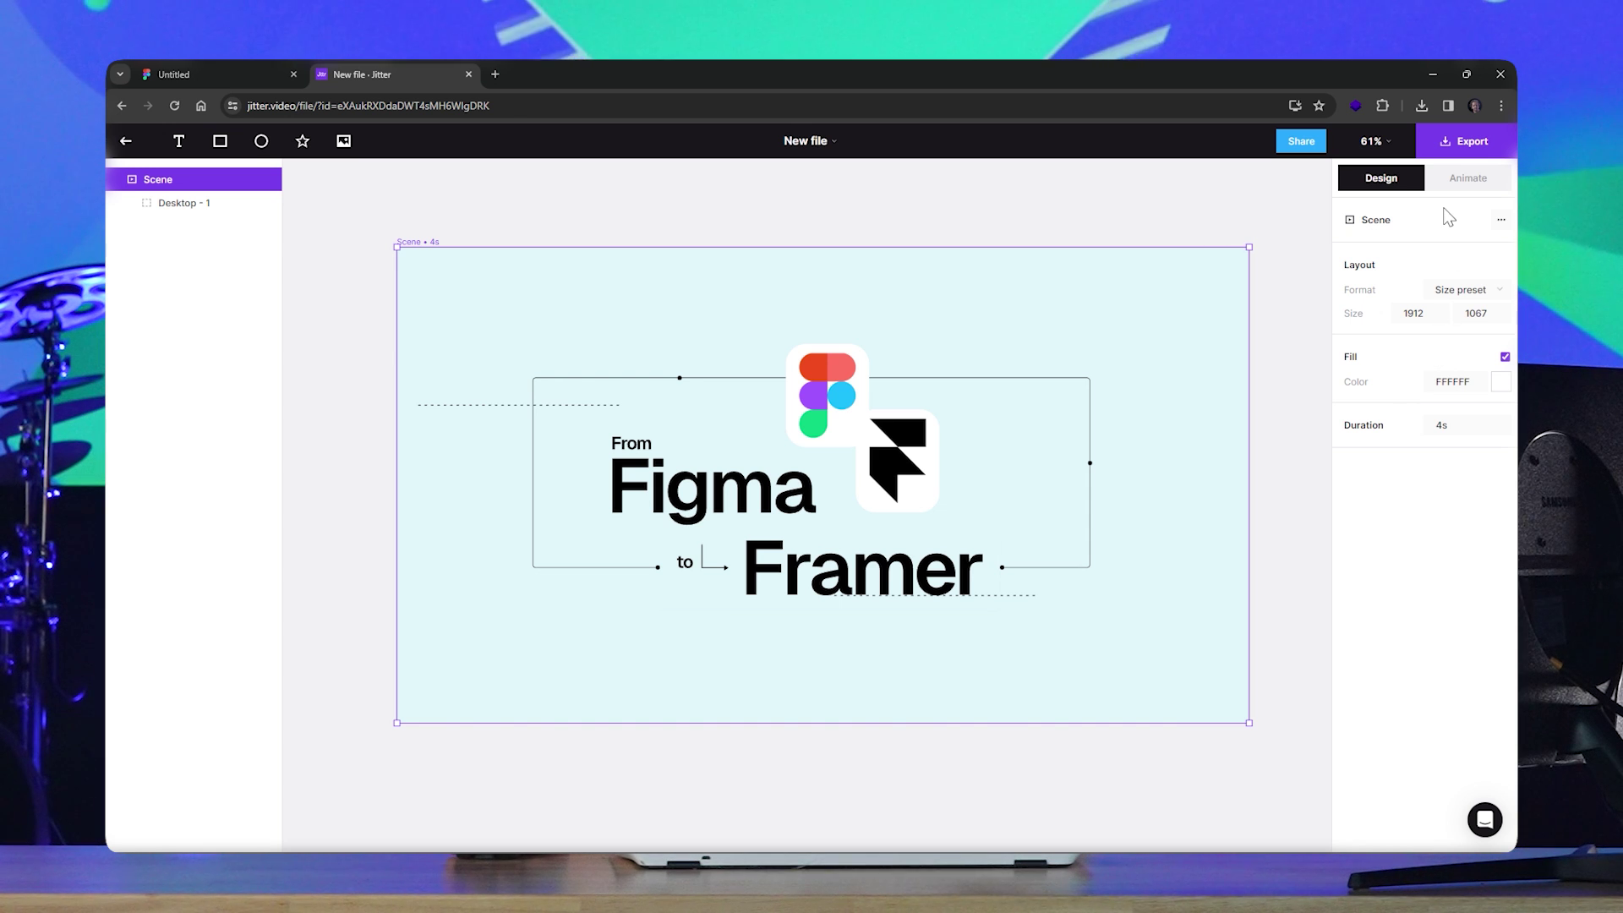
Switch to Animate mode and select the Figma text layer inside Desktop - 1
{"action": "left_click", "coordinate": [1461, 183]}
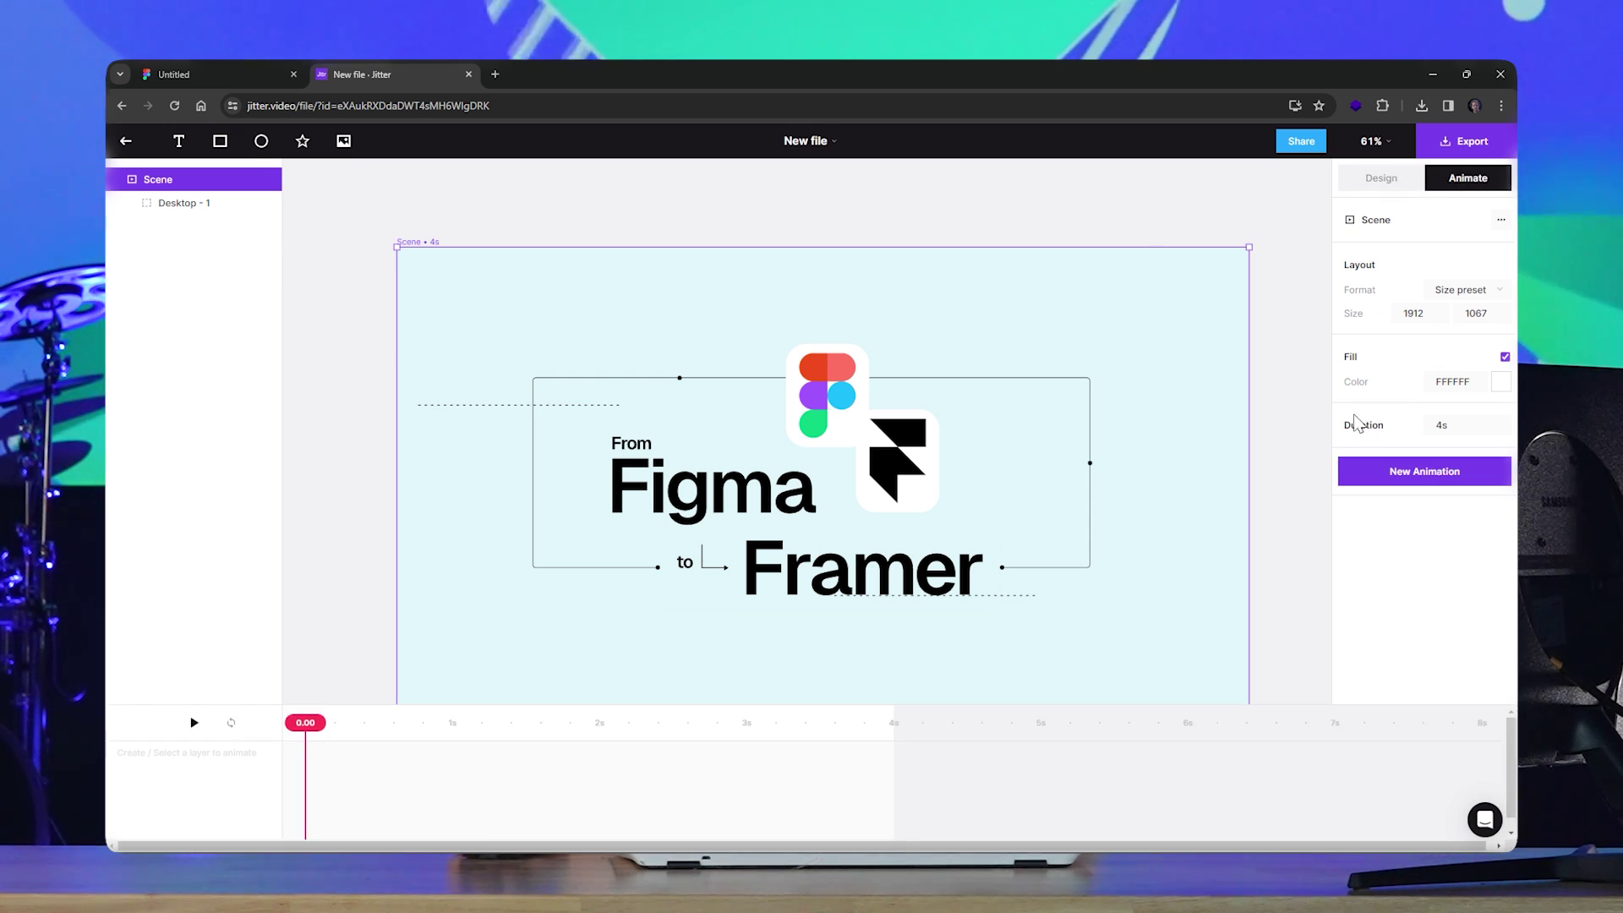
{"action": "scroll", "coordinate": [1281, 407], "scroll_direction": "down", "scroll_amount": 2}
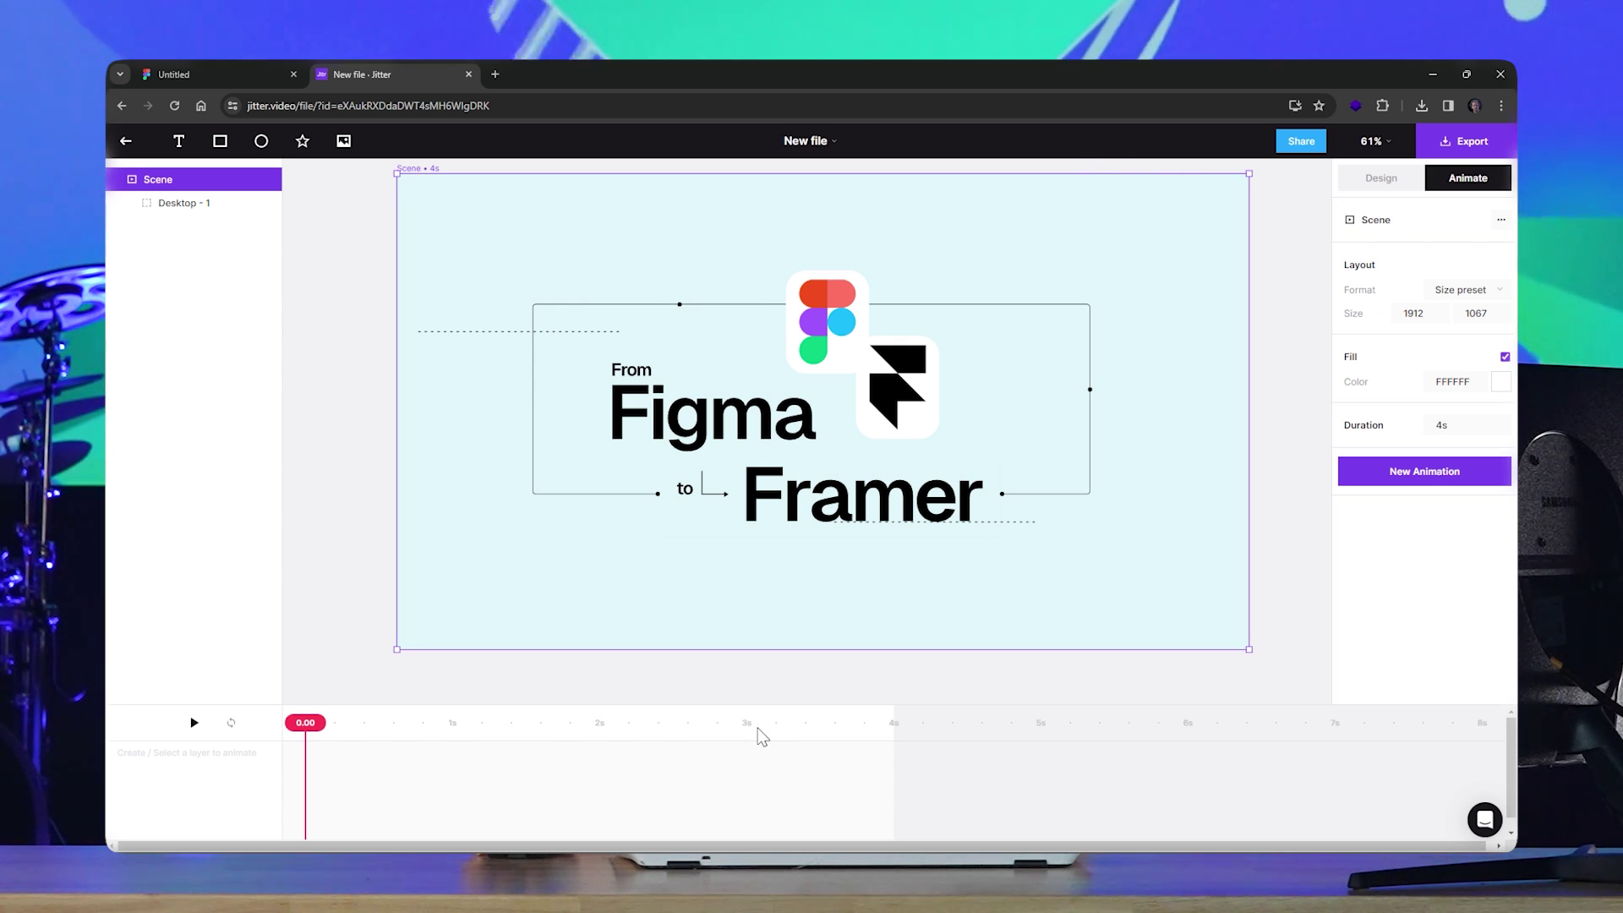
{"action": "left_click", "coordinate": [895, 531]}
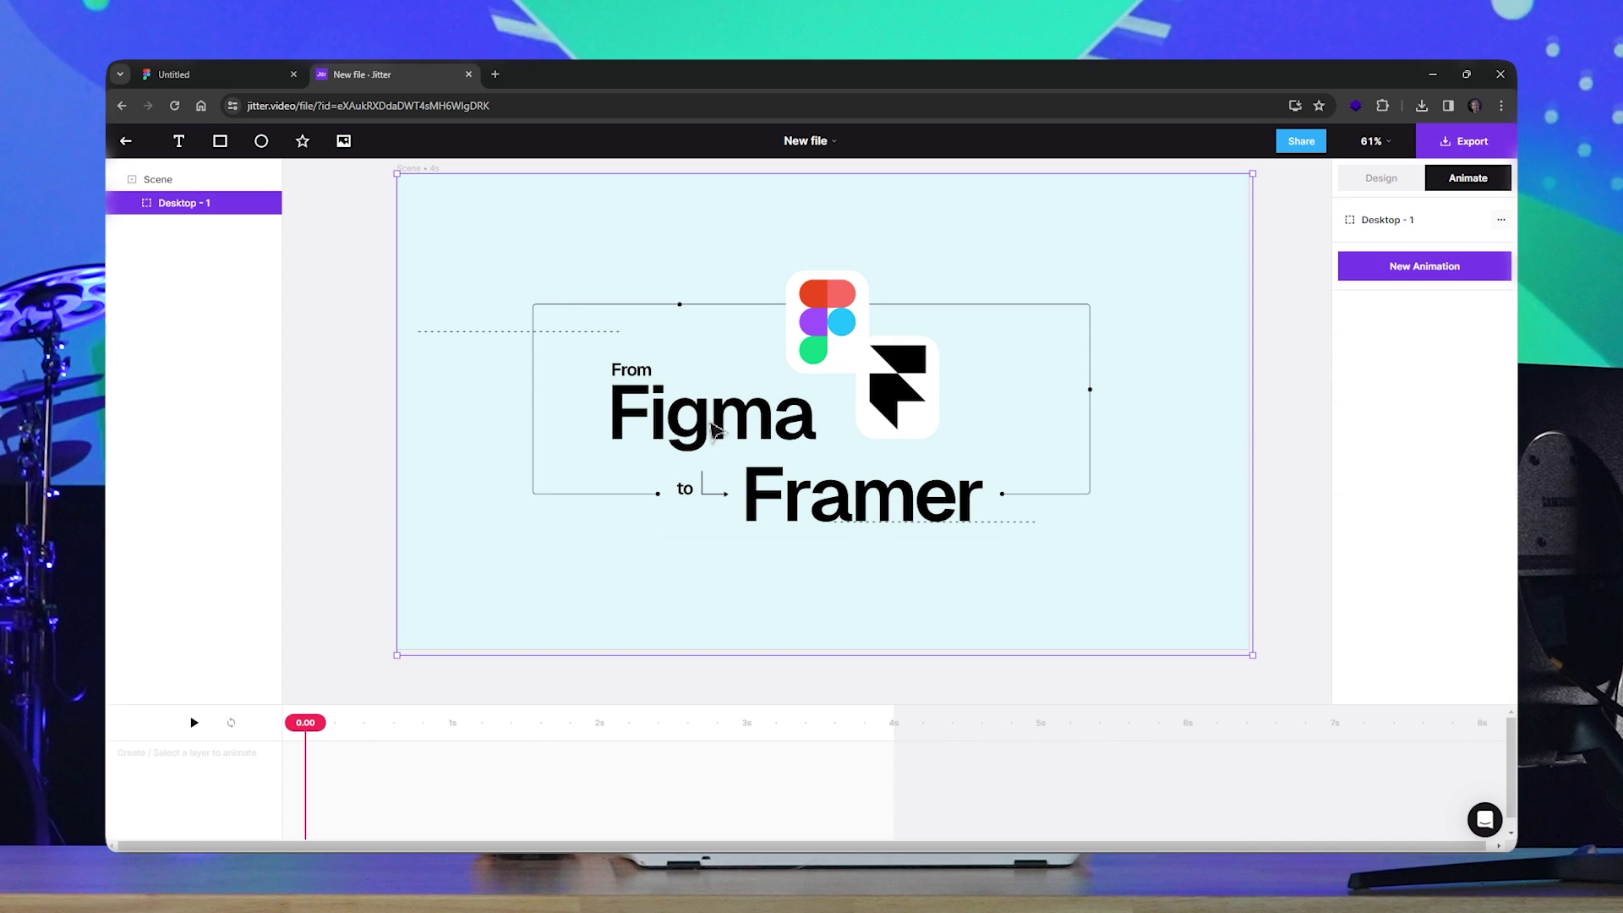
{"action": "left_click", "coordinate": [715, 429]}
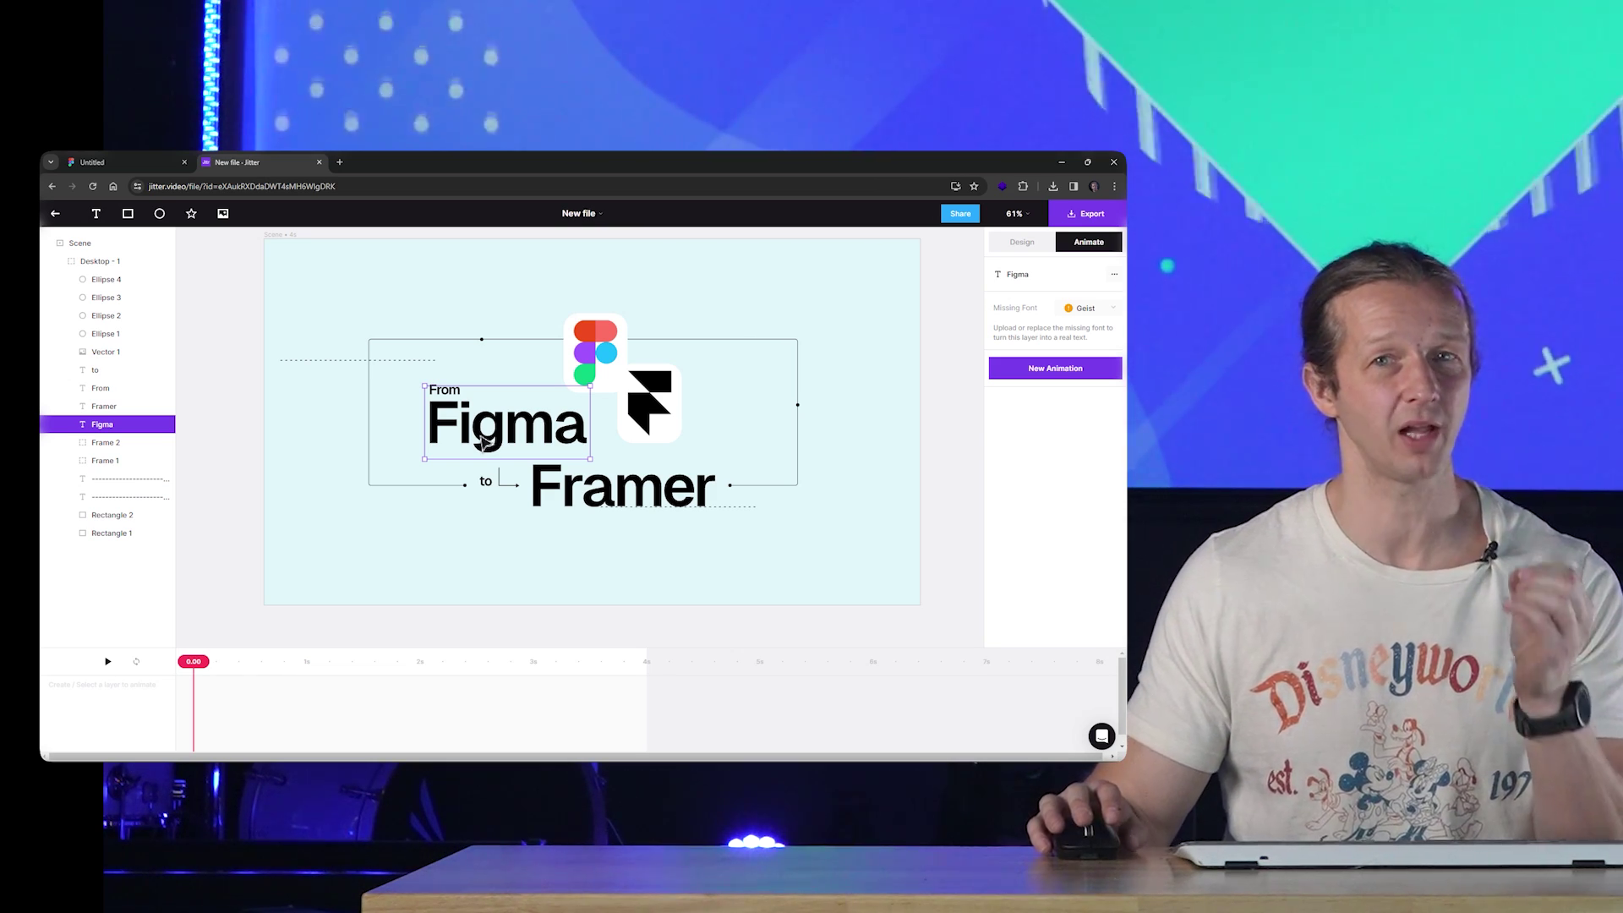
Add a 1s downward Mask Reveal entrance to the Figma word and preview it
{"action": "left_click", "coordinate": [1051, 369]}
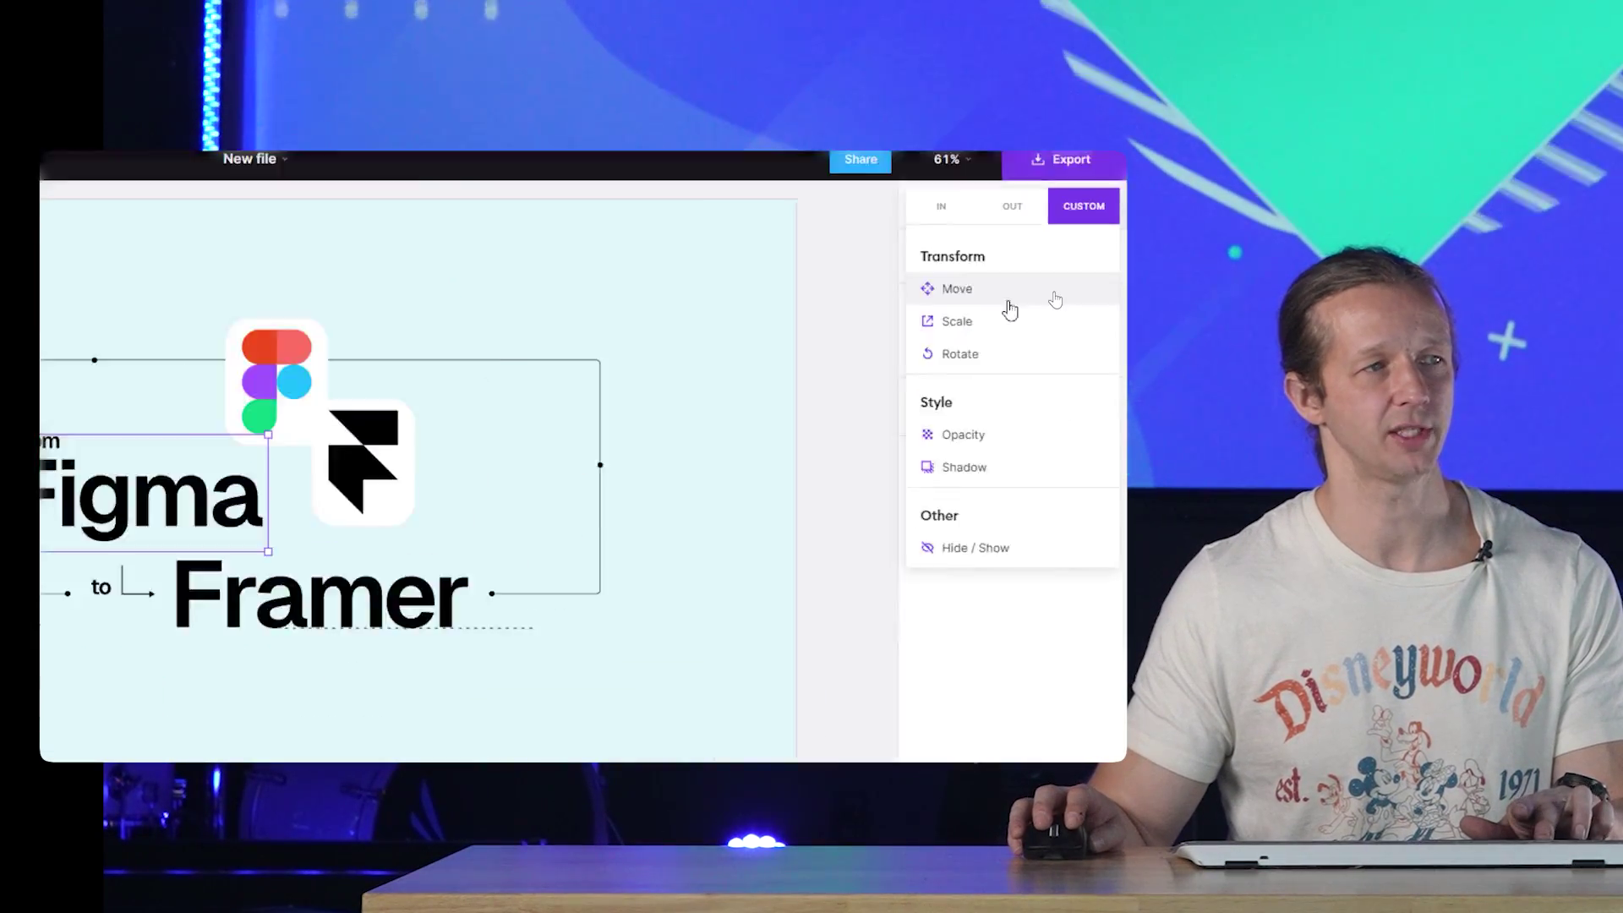
{"action": "left_click", "coordinate": [941, 206]}
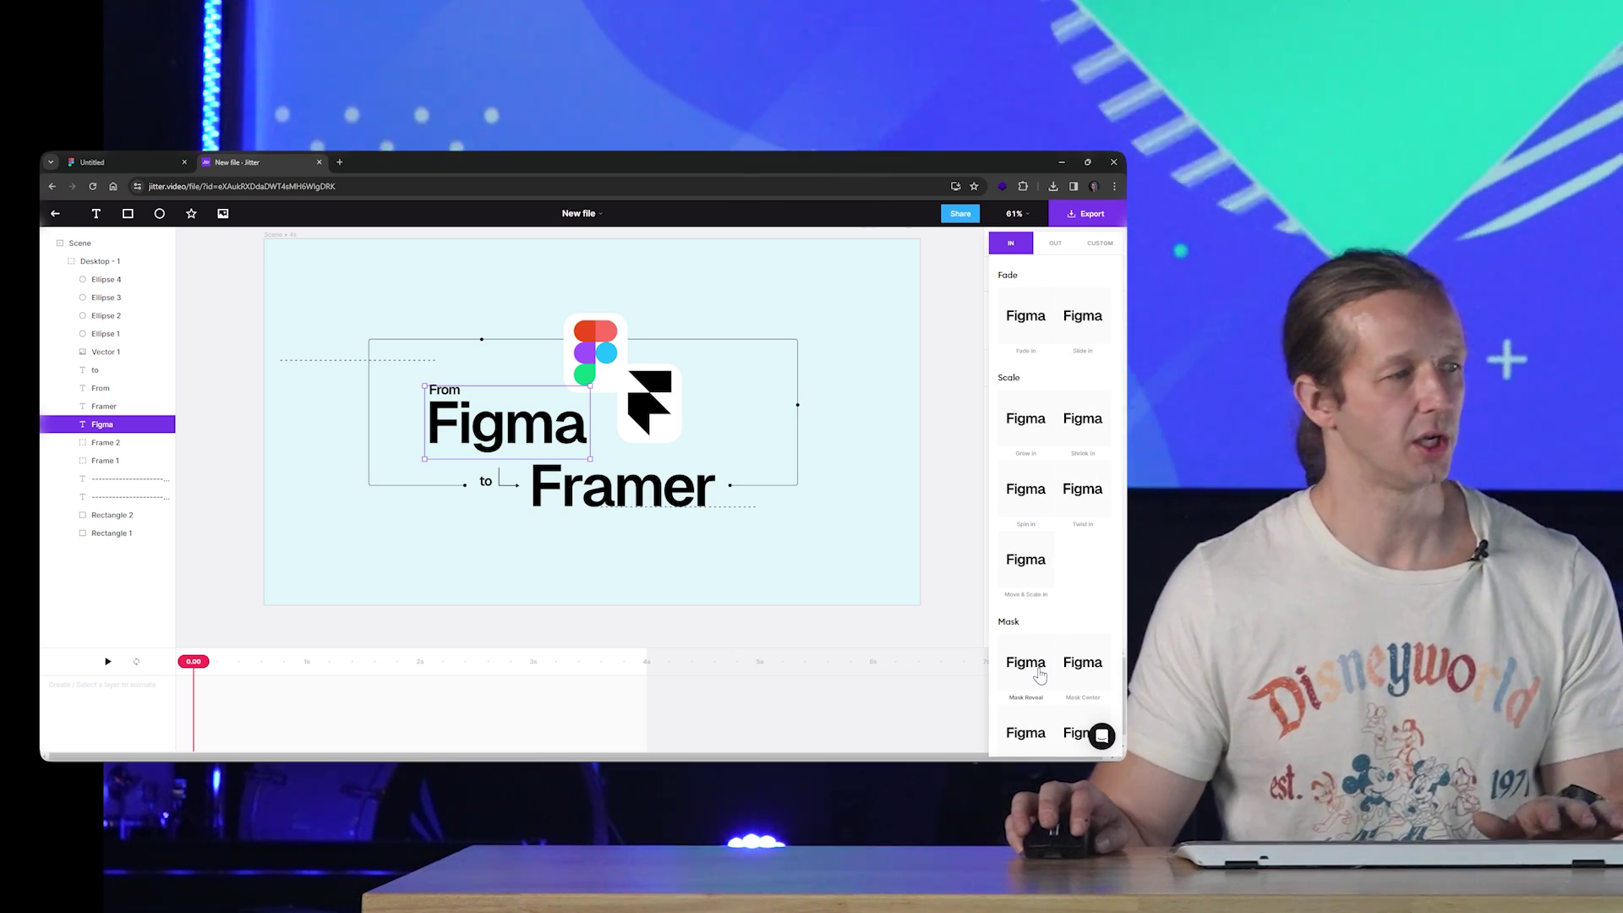
{"action": "left_click", "coordinate": [1040, 672]}
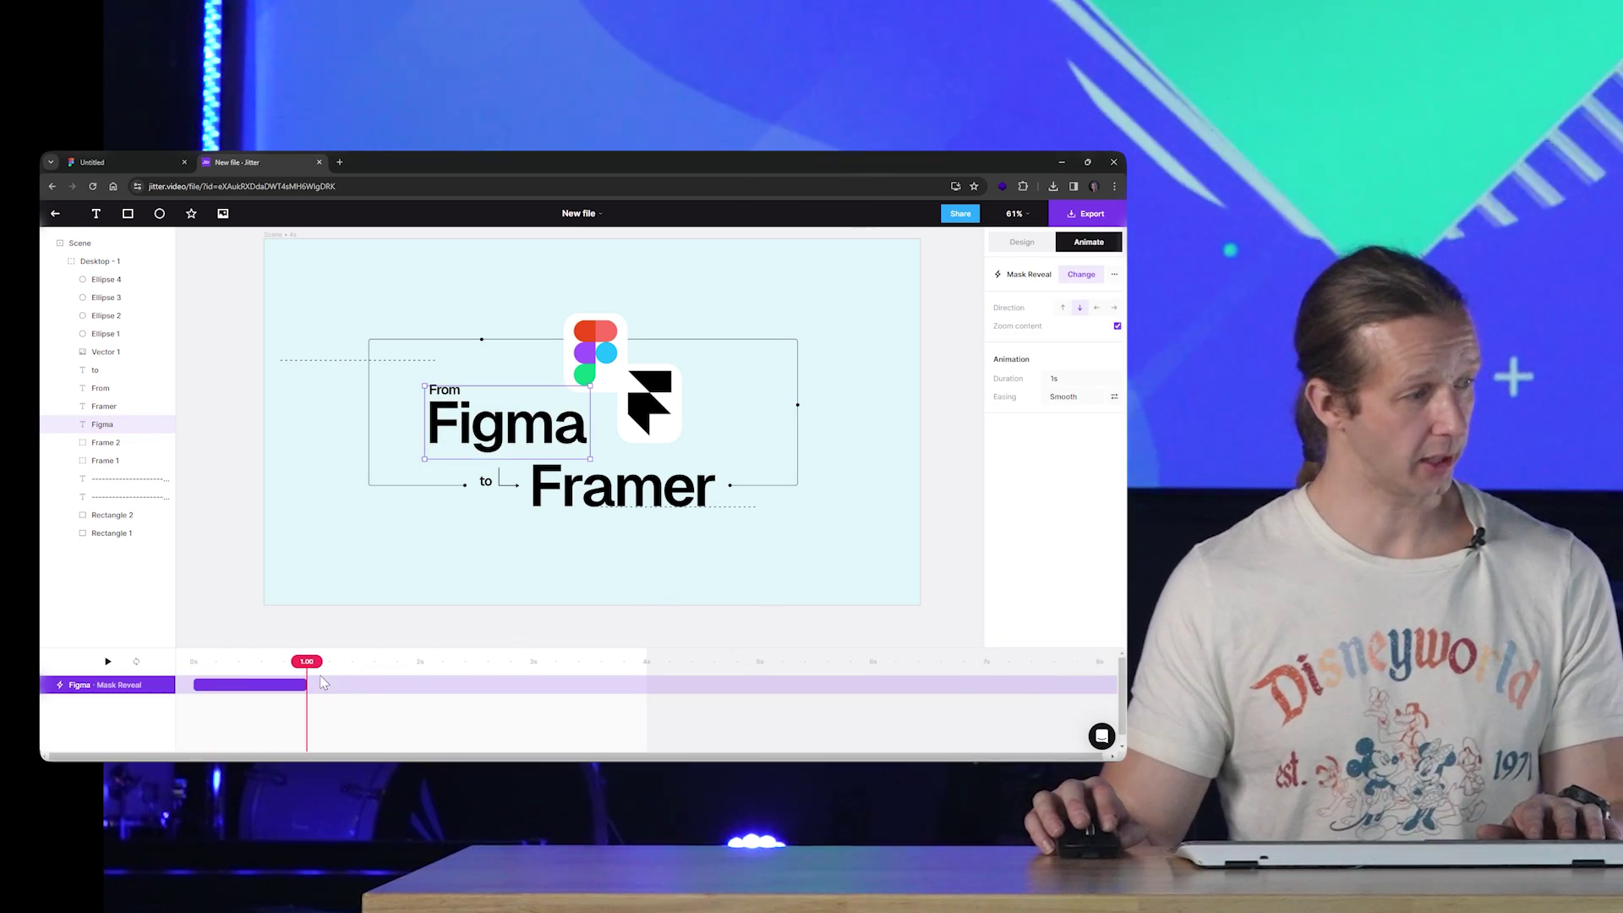
{"action": "key", "text": "space"}
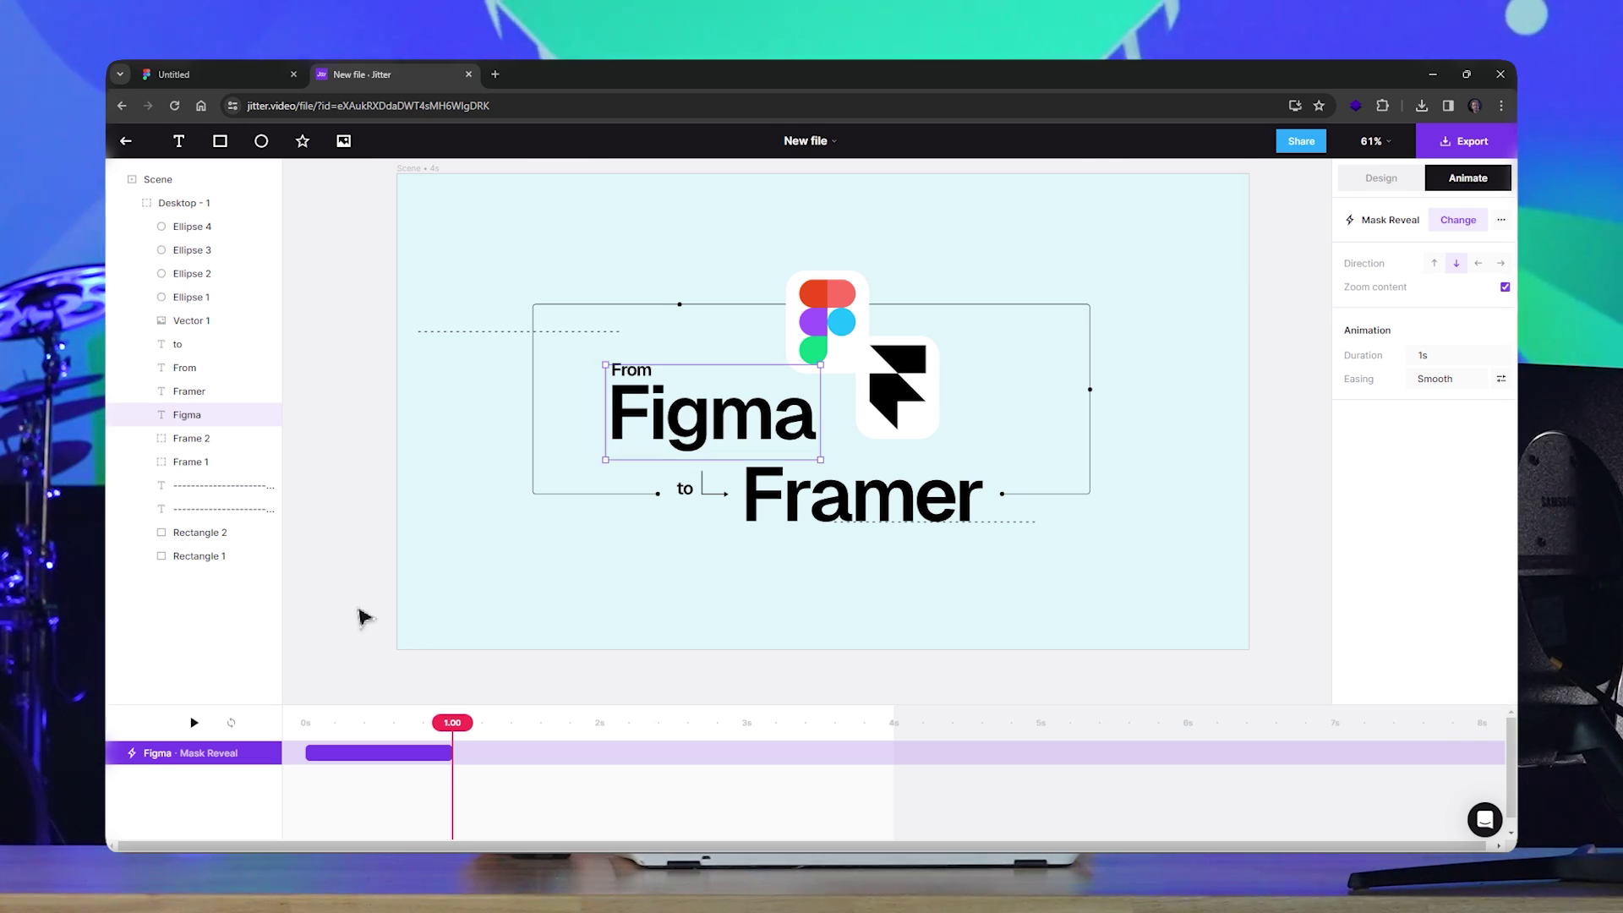
{"action": "key", "text": "space"}
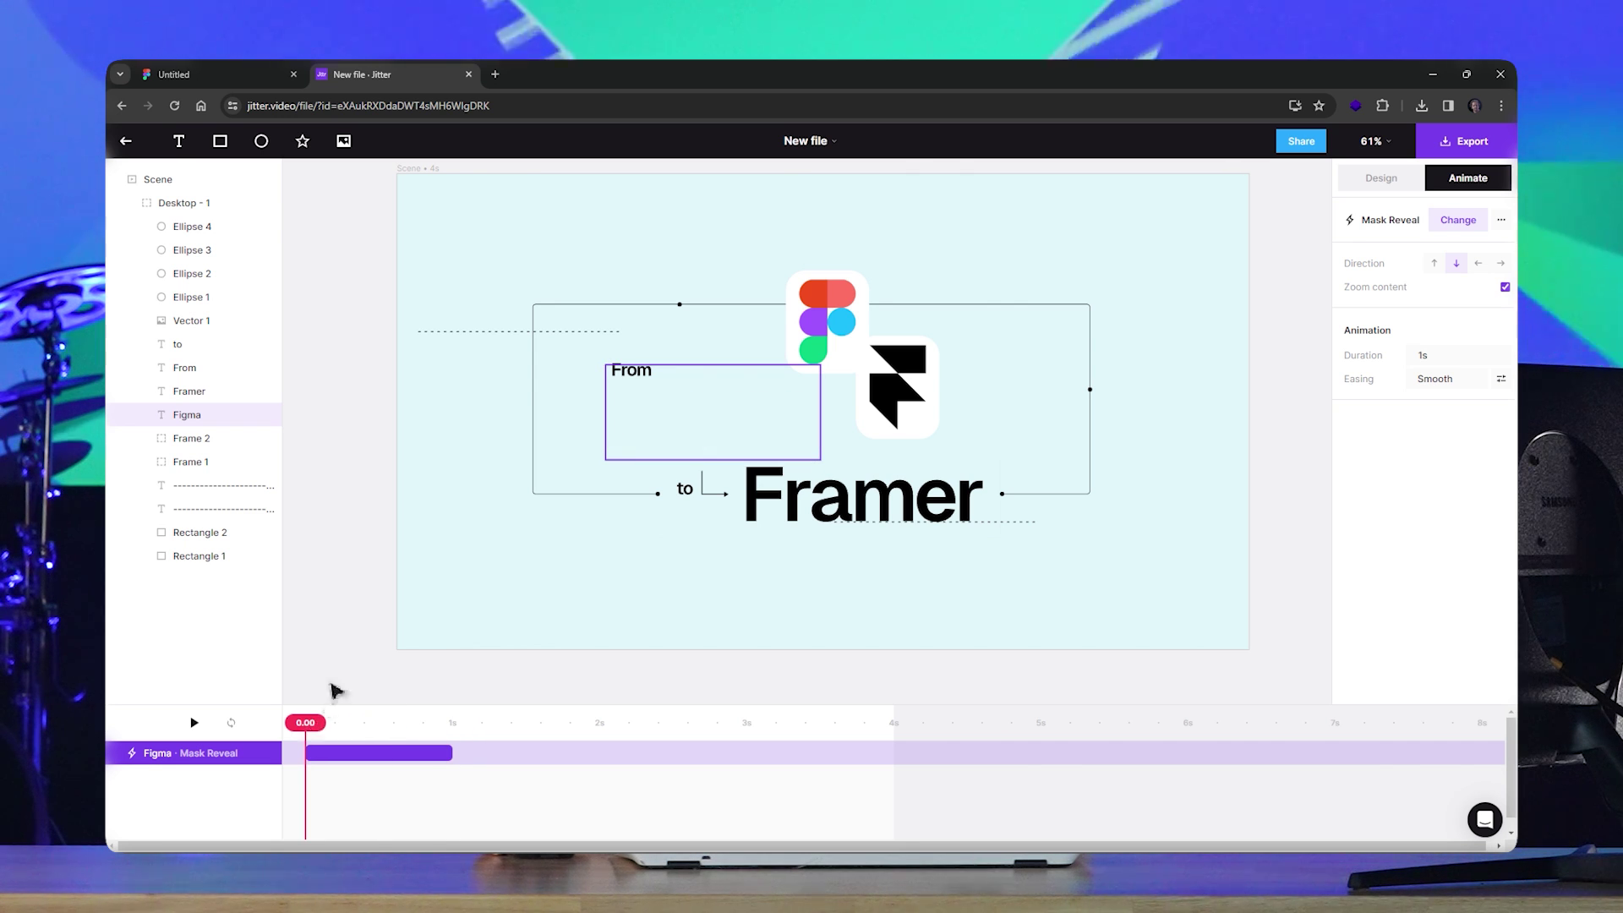
Adjust the Figma Mask Reveal clip length, settling on 1.19 seconds after trying 2.36
{"action": "left_click", "coordinate": [355, 437]}
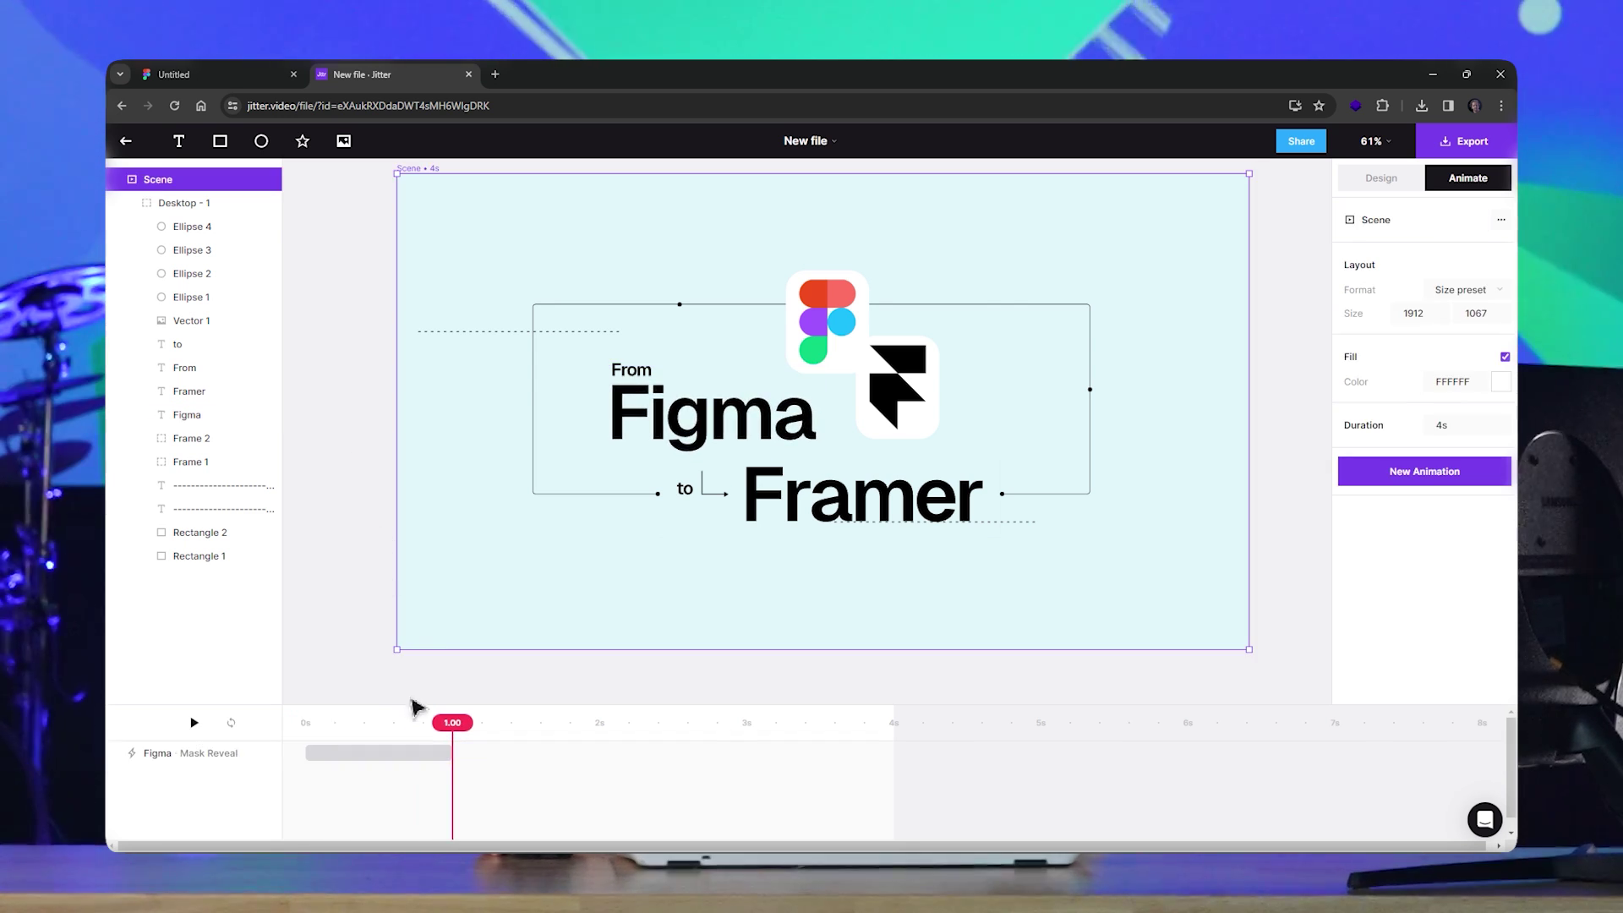
{"action": "left_click", "coordinate": [440, 754]}
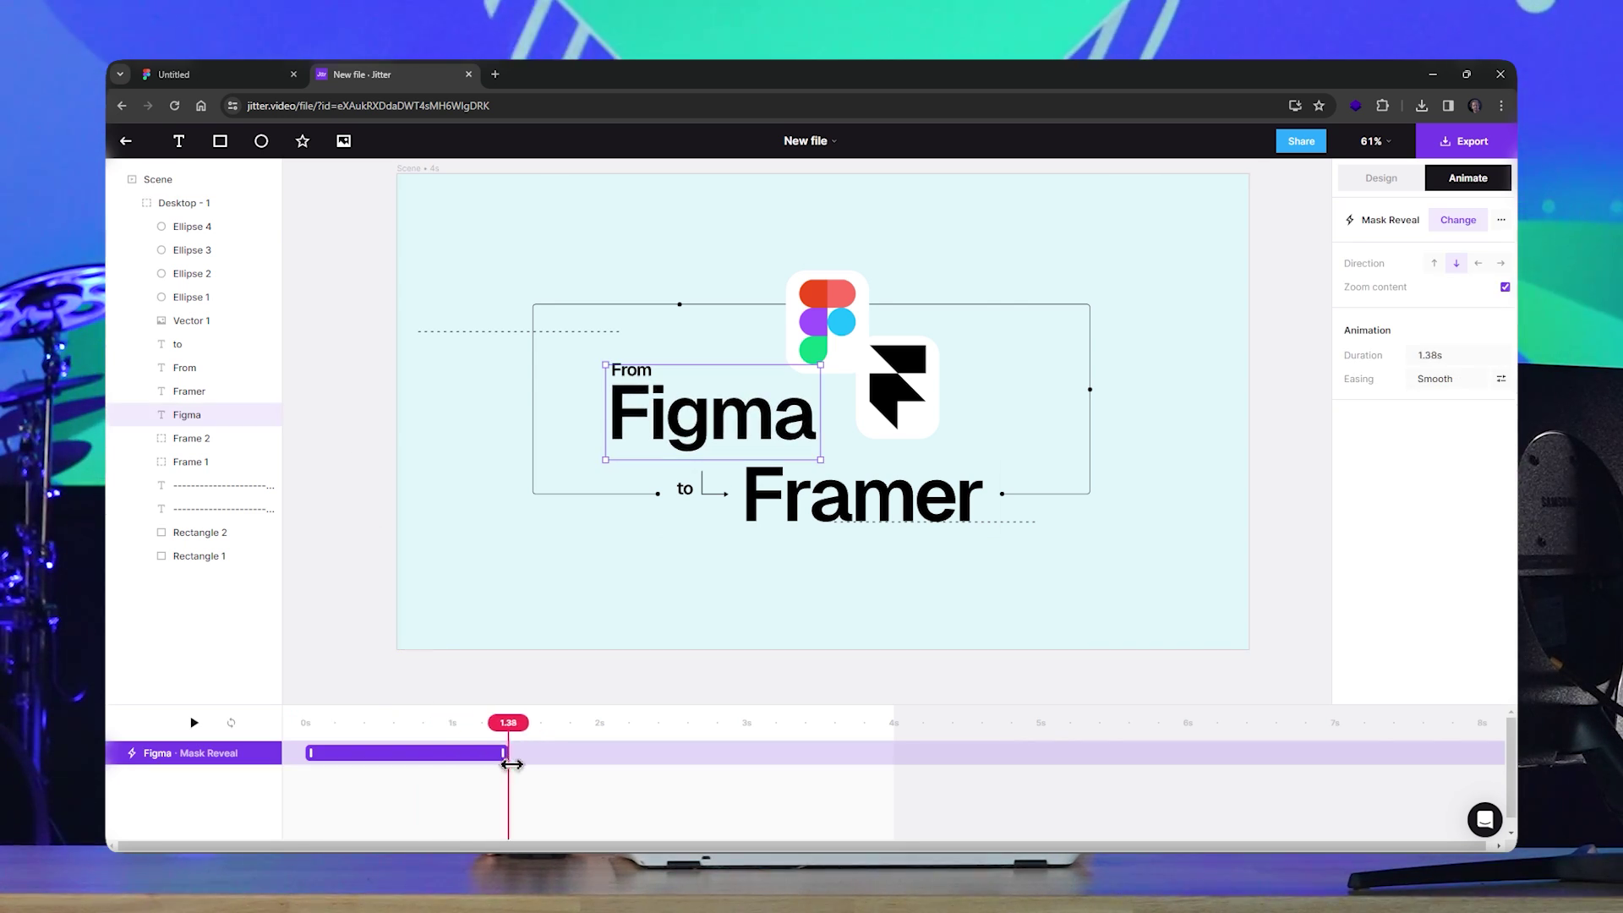
{"action": "left_click_drag", "start_coordinate": [512, 765], "coordinate": [652, 768]}
{"action": "key", "text": "Escape"}
{"action": "key", "text": "space"}
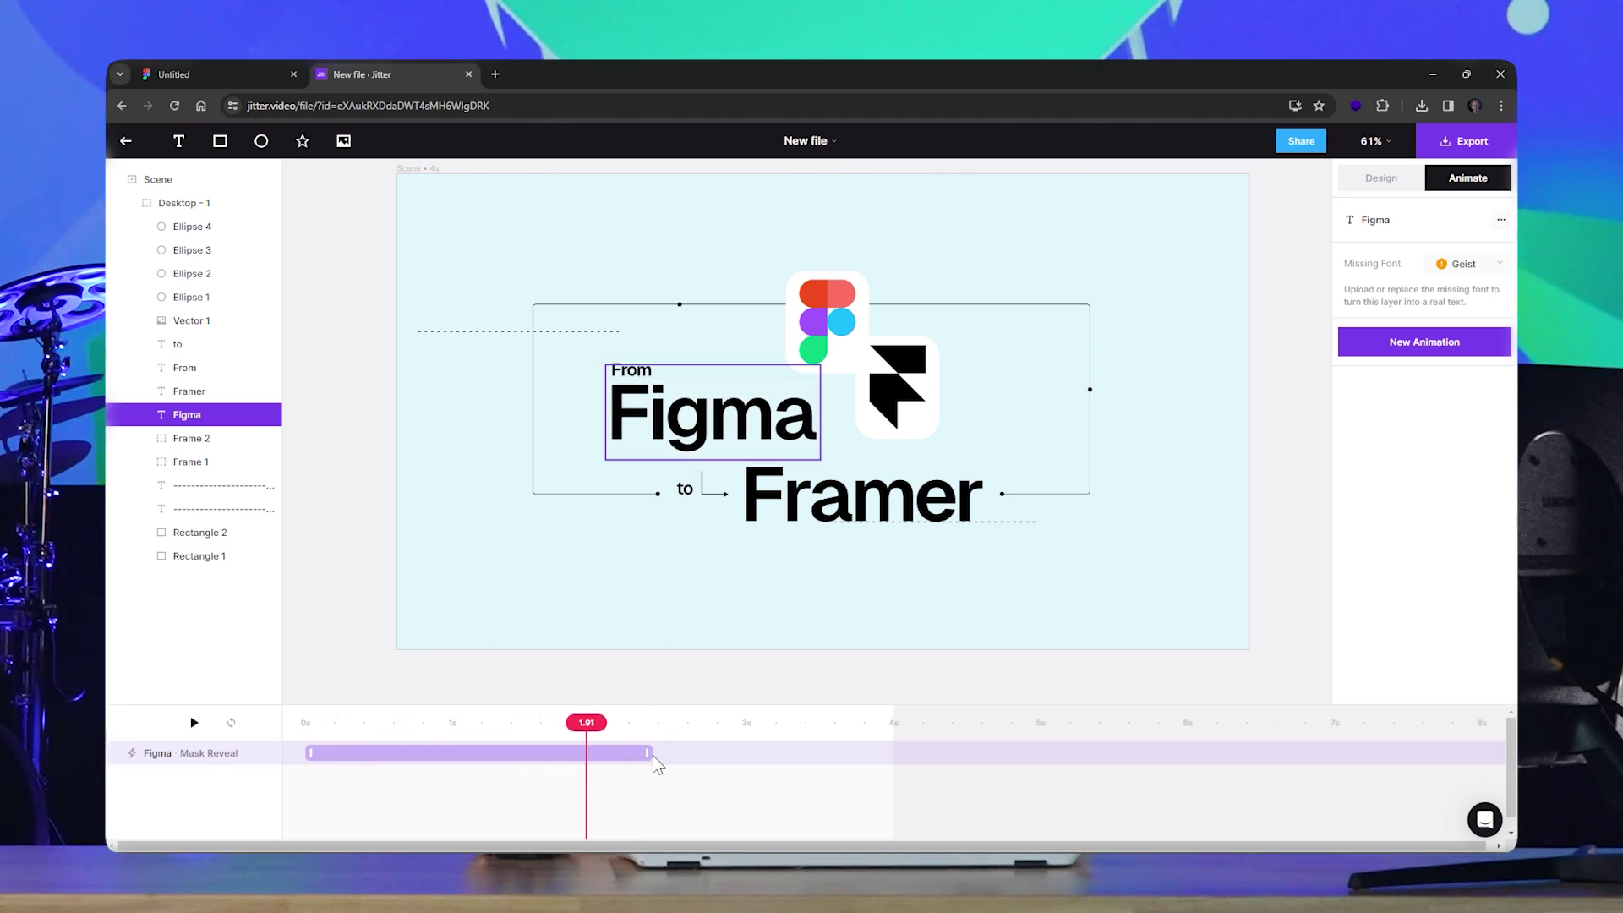
{"action": "left_click_drag", "start_coordinate": [653, 754], "coordinate": [481, 764]}
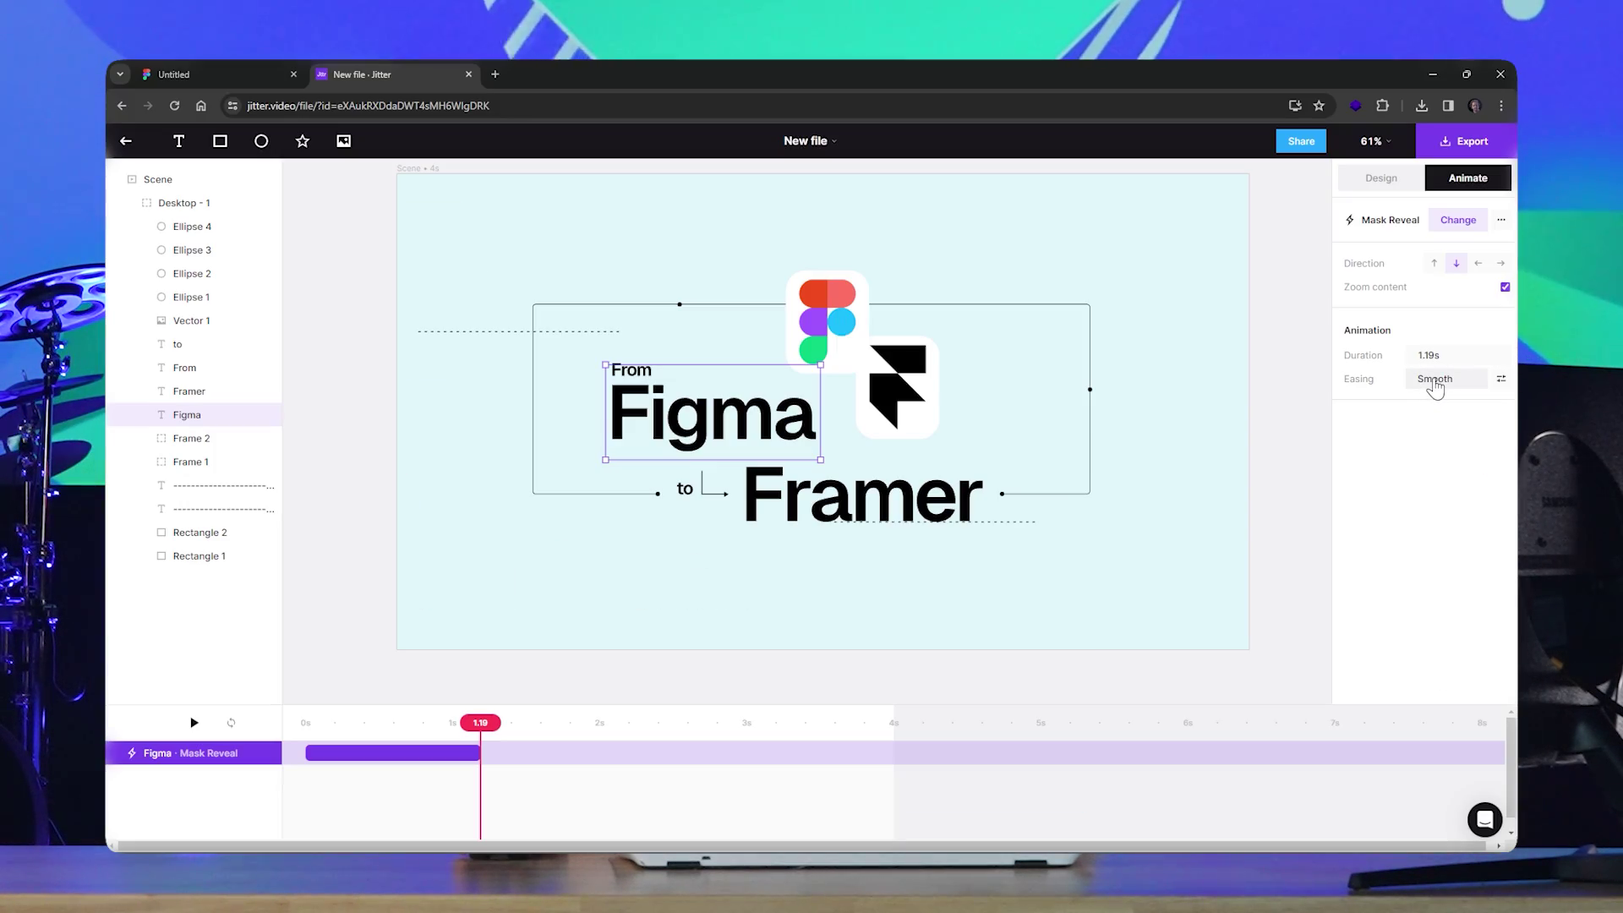
Try Elastic easing on the Figma reveal, preview from the start, then reopen the easing choices
{"action": "left_click", "coordinate": [1435, 382]}
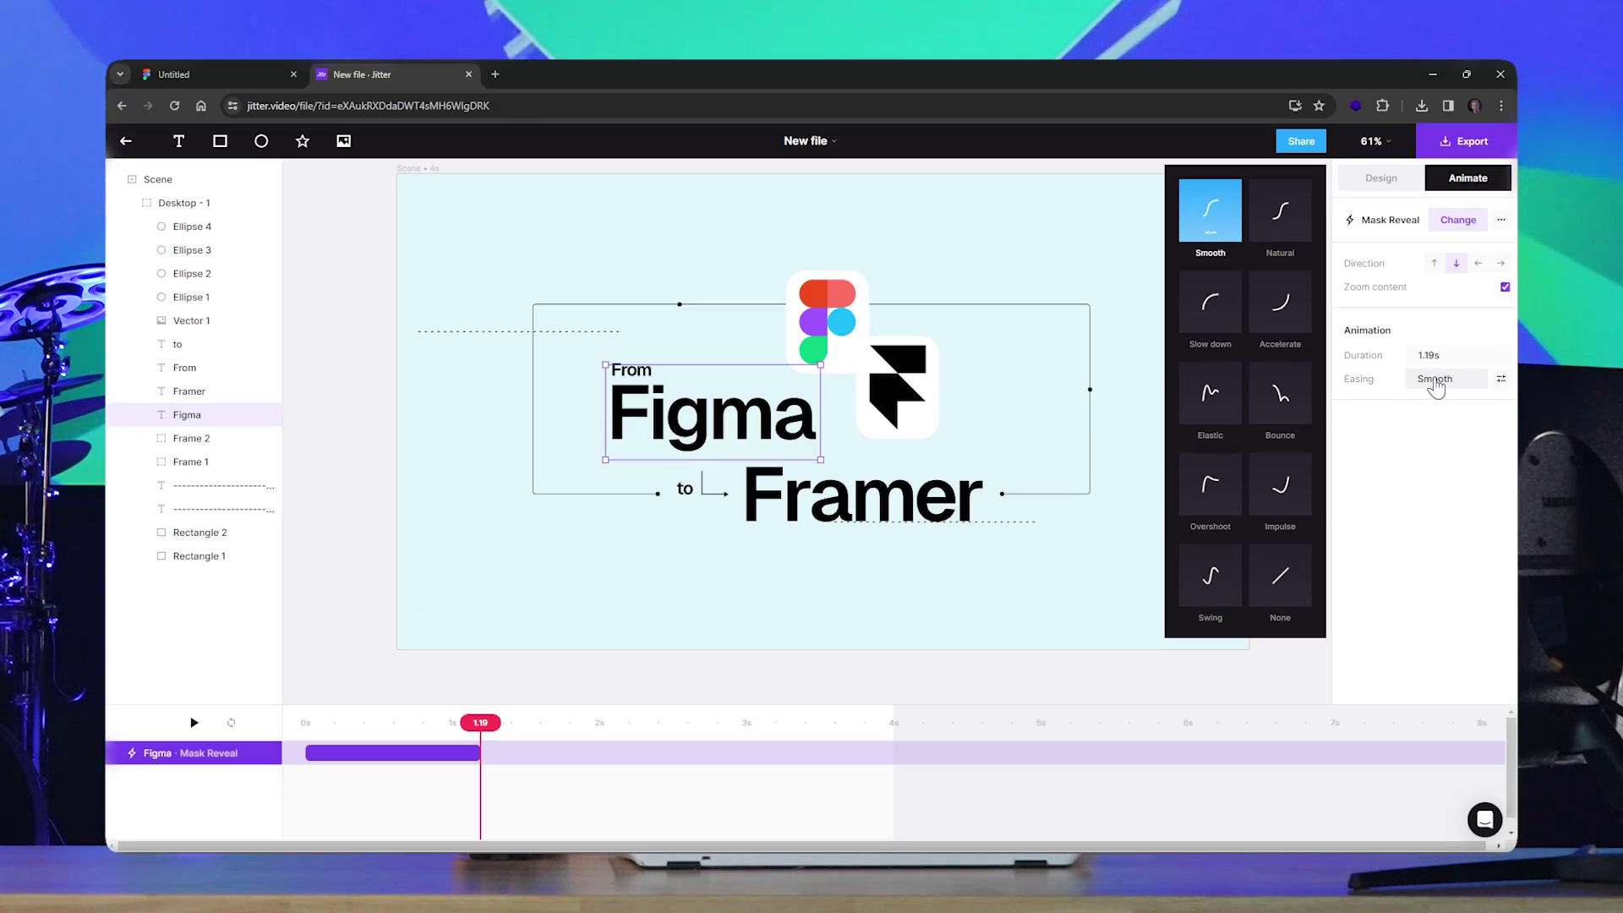
{"action": "left_click", "coordinate": [1210, 393]}
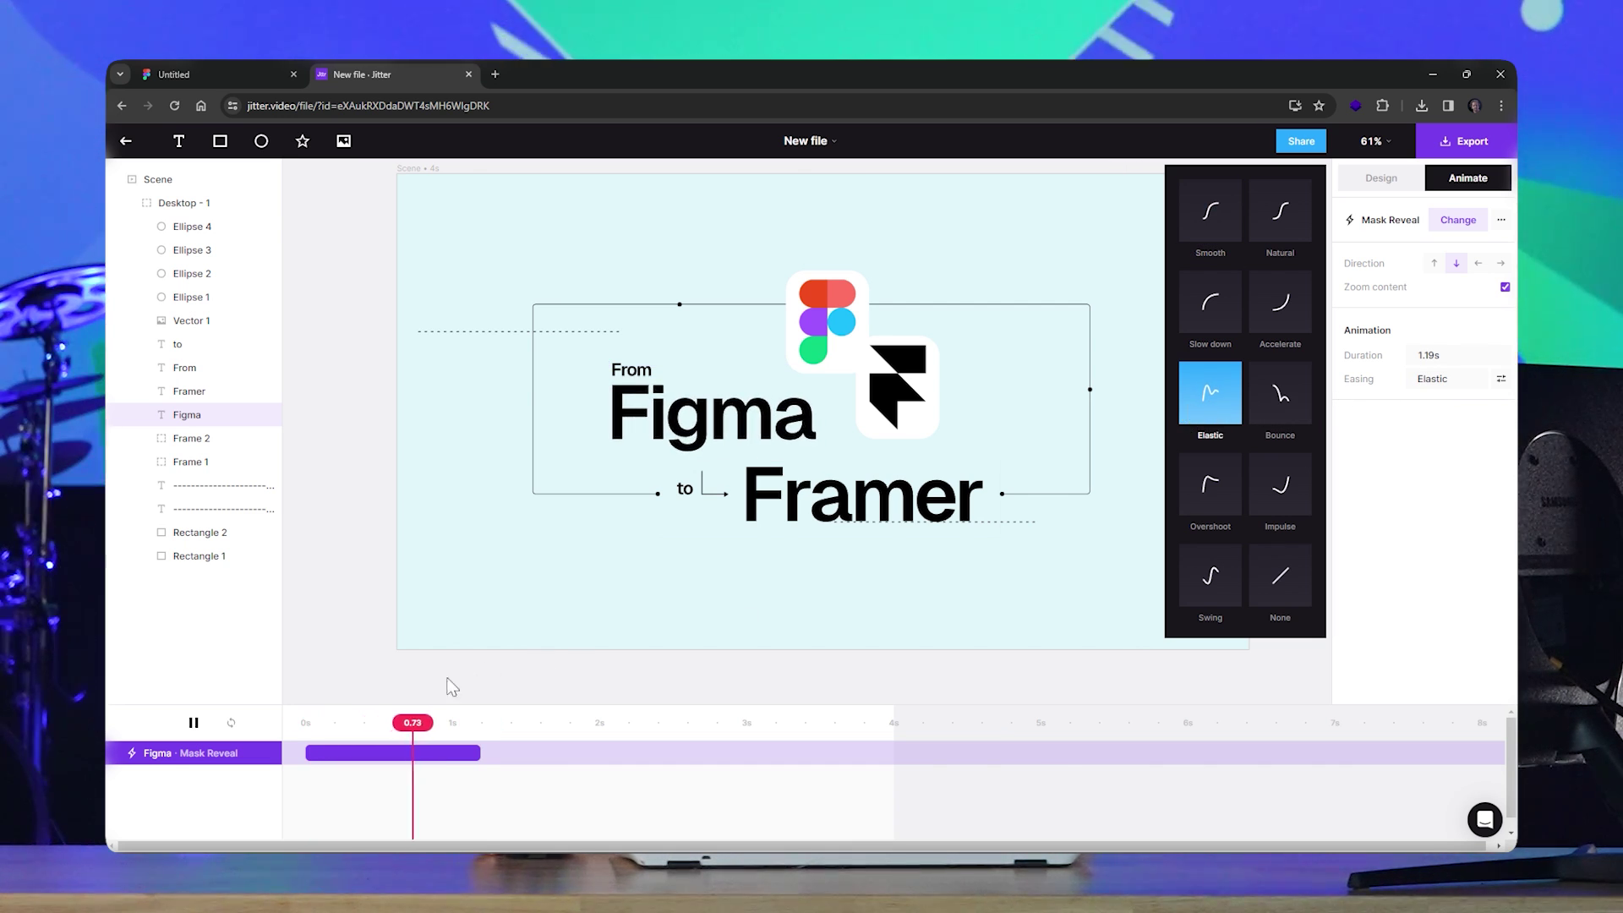
{"action": "left_click", "coordinate": [347, 723]}
{"action": "left_click_drag", "start_coordinate": [349, 723], "coordinate": [308, 724]}
{"action": "key", "text": "space"}
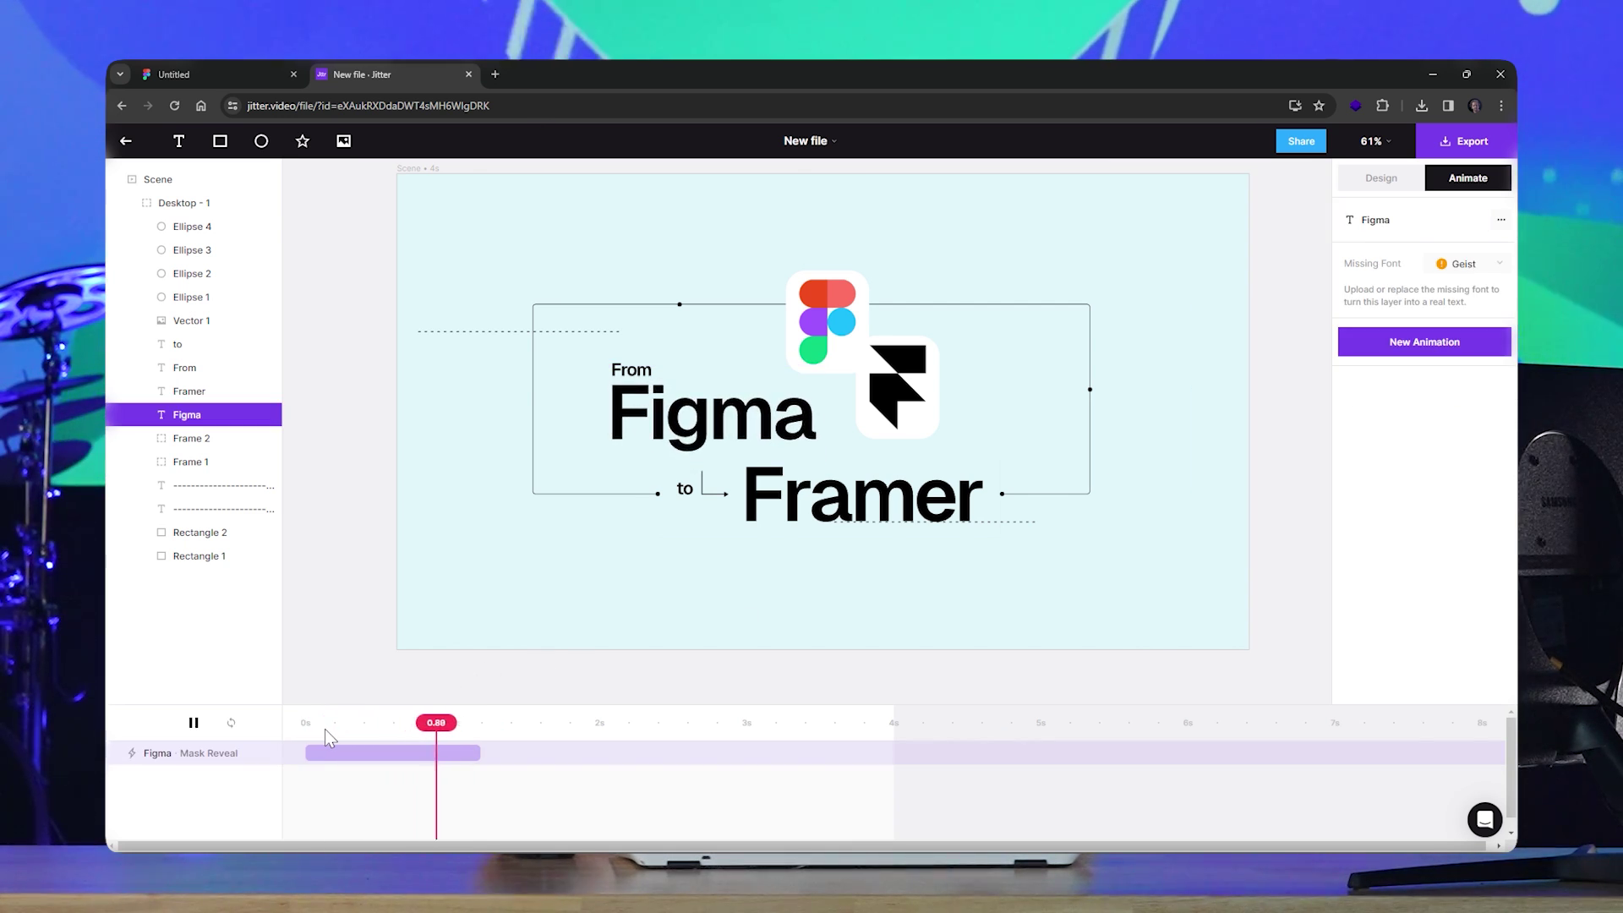
{"action": "key", "text": "space"}
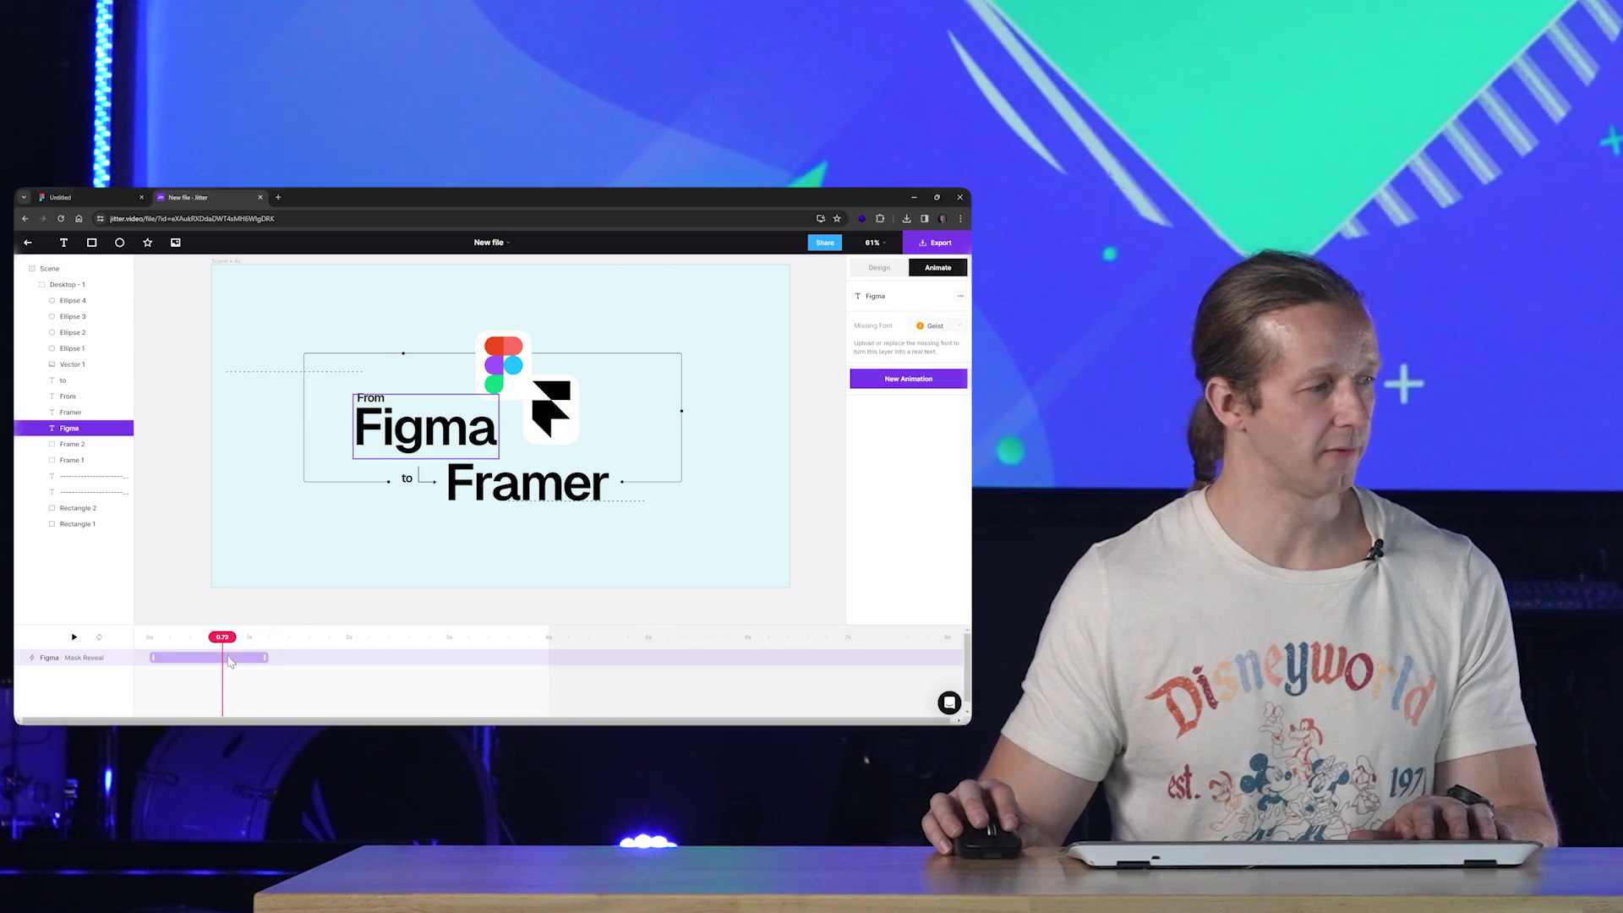
{"action": "left_click", "coordinate": [423, 753]}
{"action": "left_click", "coordinate": [1456, 390]}
Restore Smooth easing on the Figma reveal and give Framer a 1s Mask Reveal following it
{"action": "left_click", "coordinate": [927, 406]}
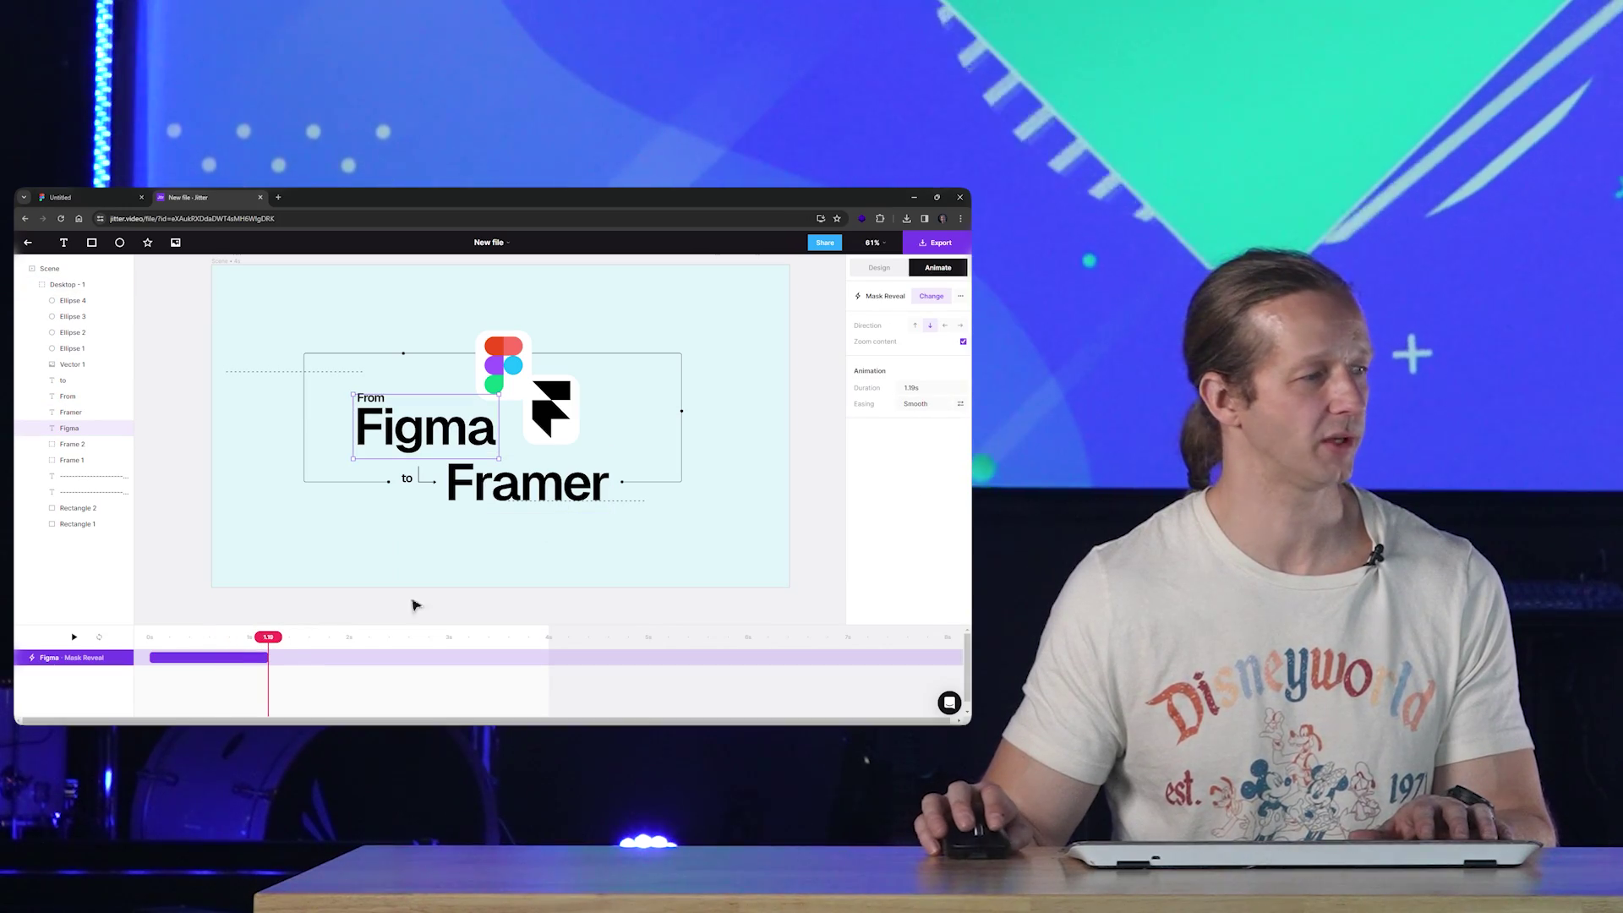
{"action": "left_click", "coordinate": [551, 497]}
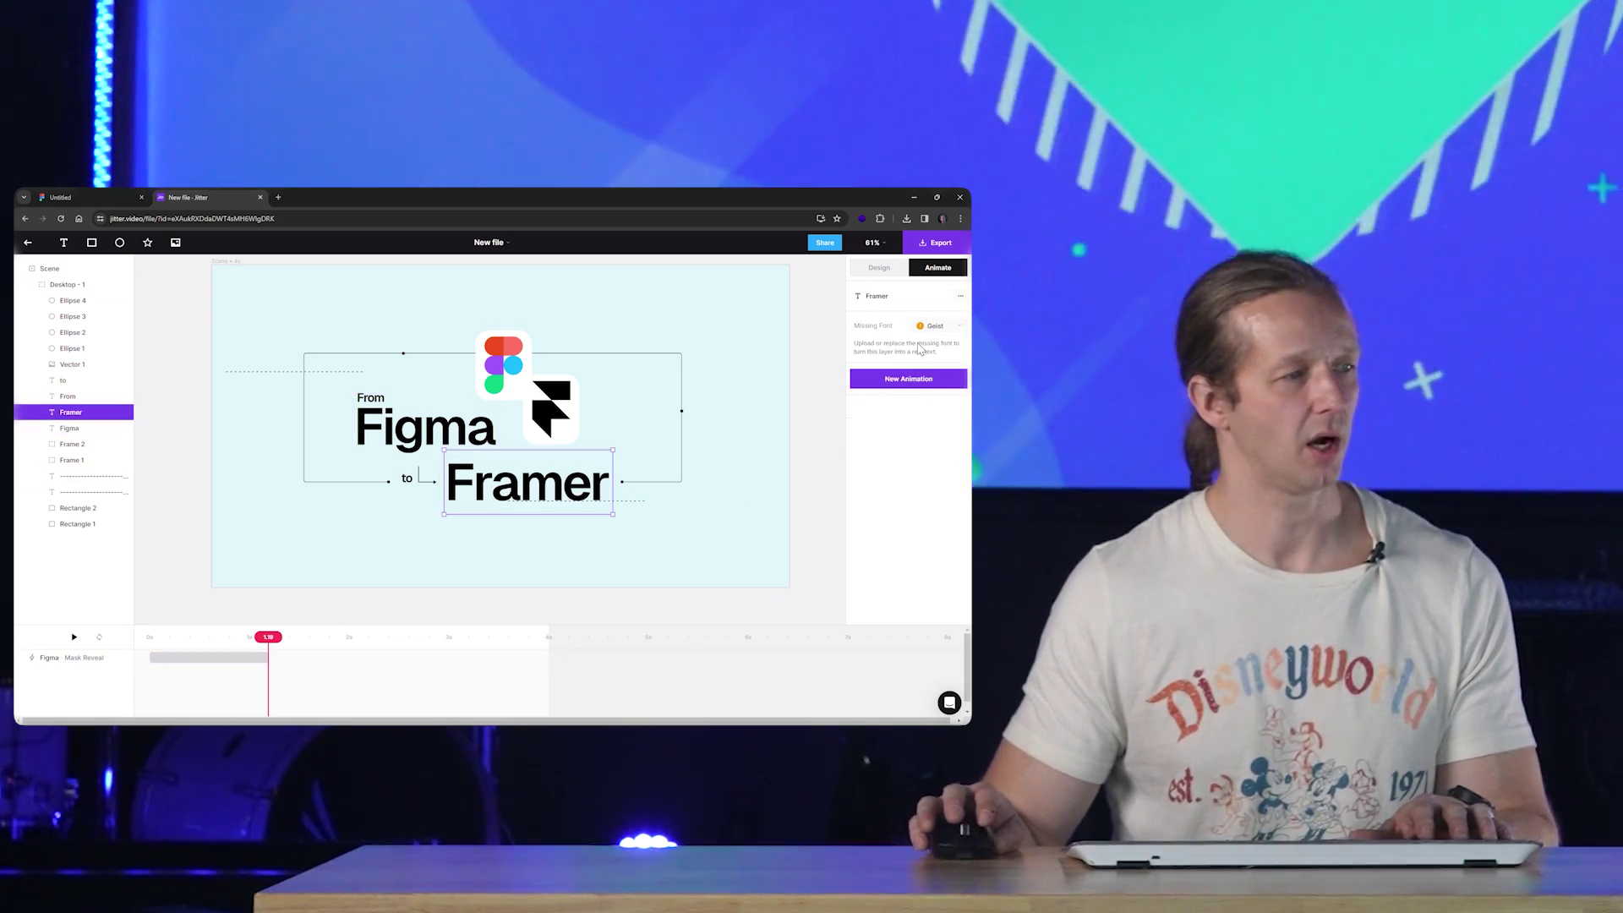
{"action": "left_click", "coordinate": [908, 378]}
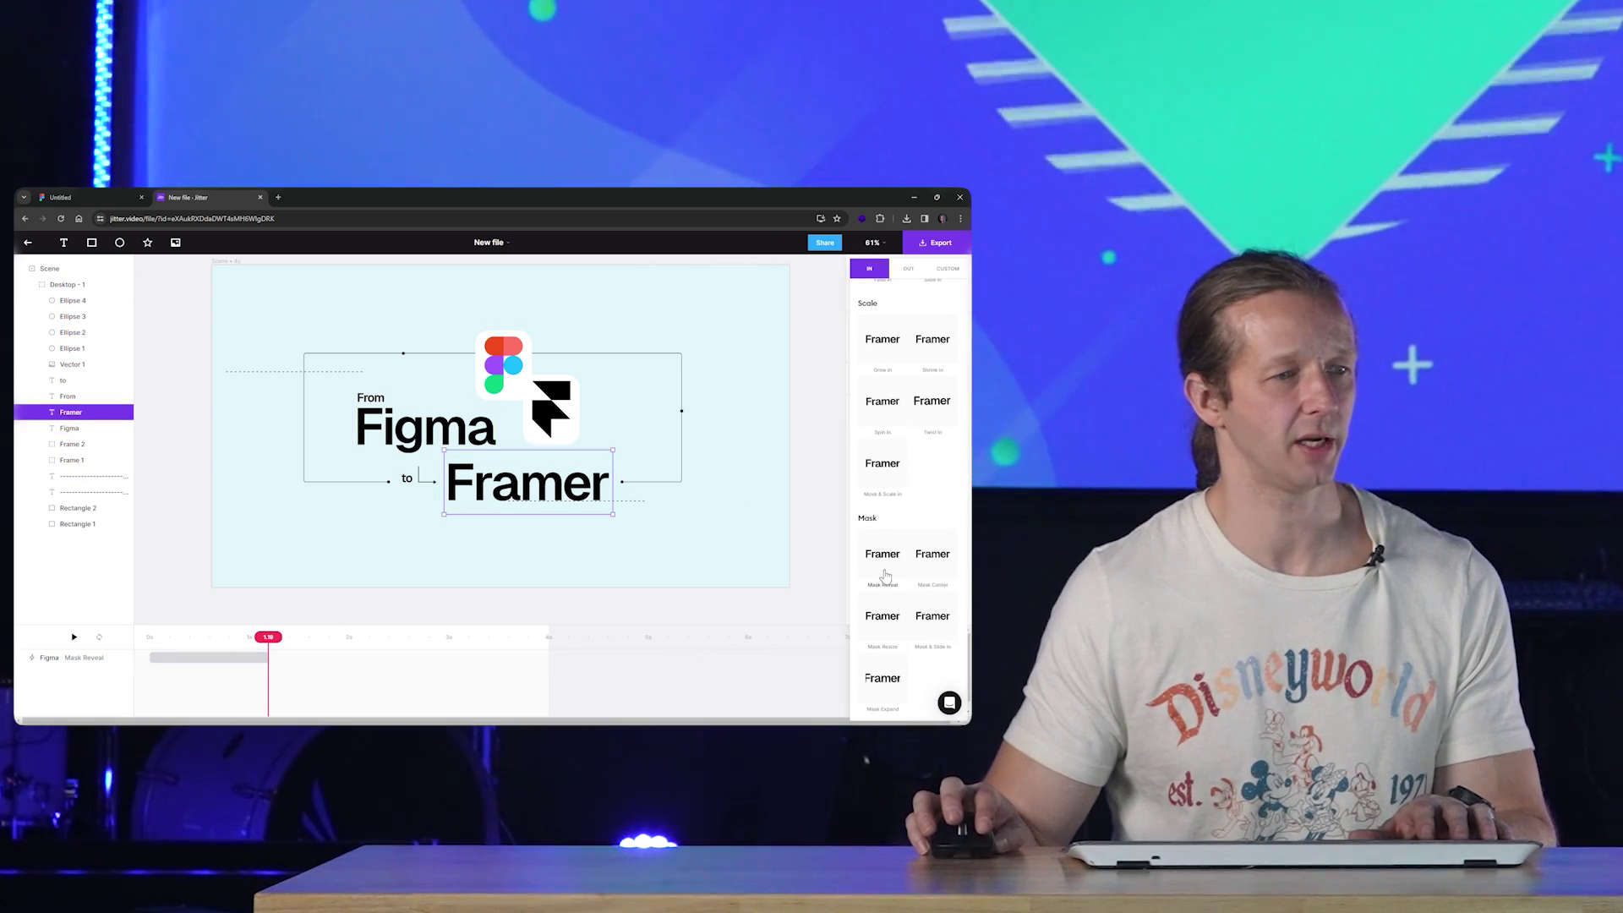
{"action": "left_click", "coordinate": [885, 566]}
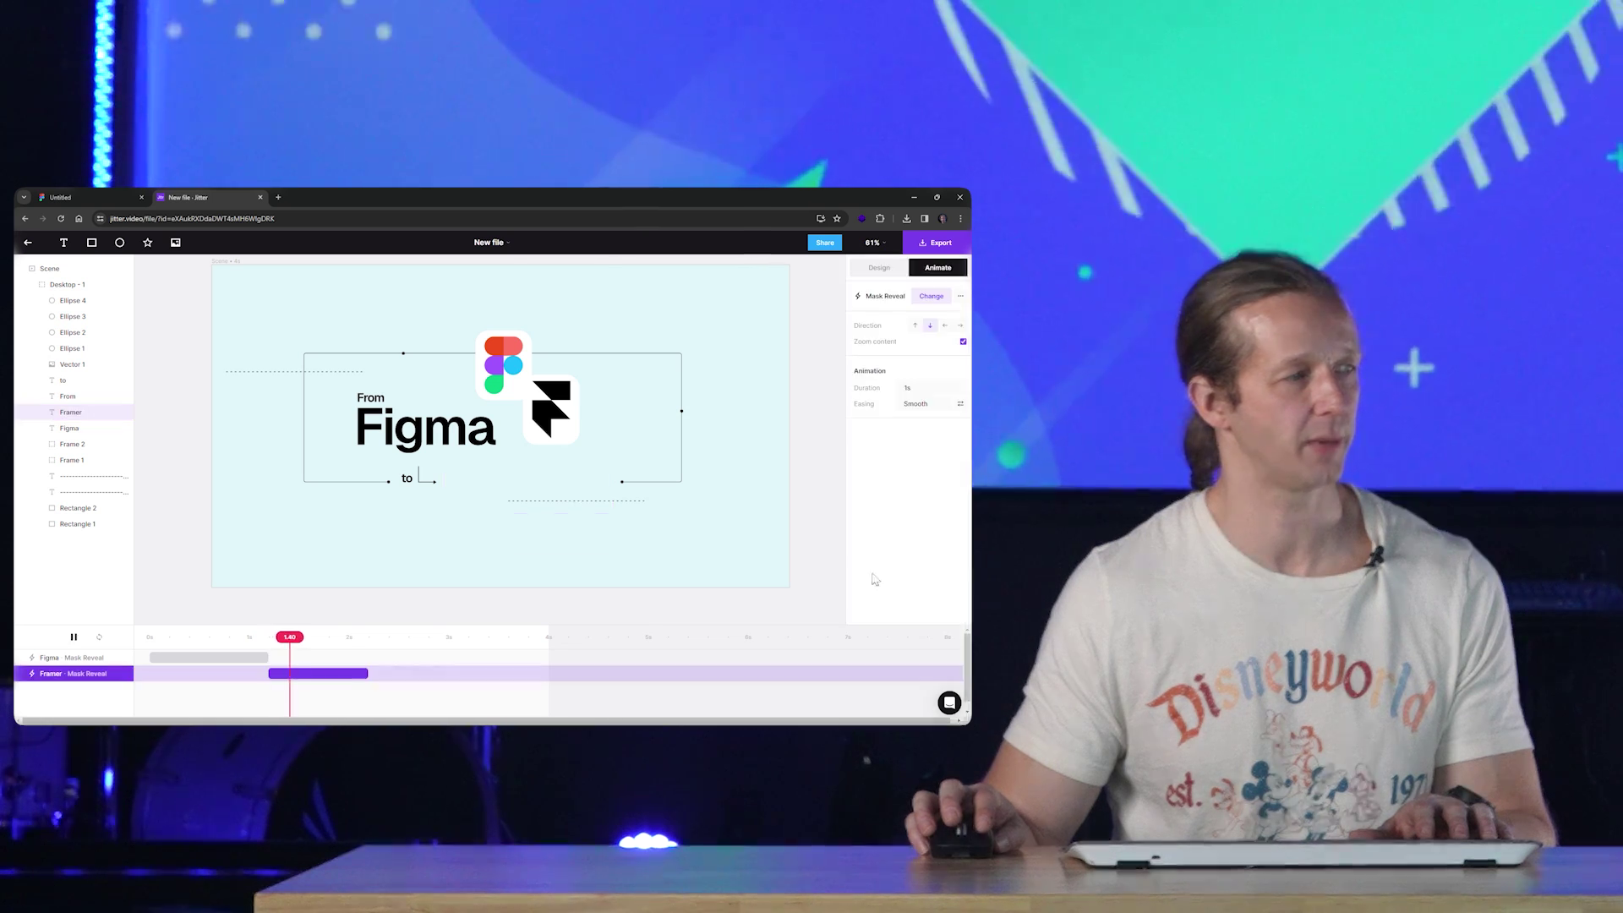
{"action": "left_click", "coordinate": [634, 620]}
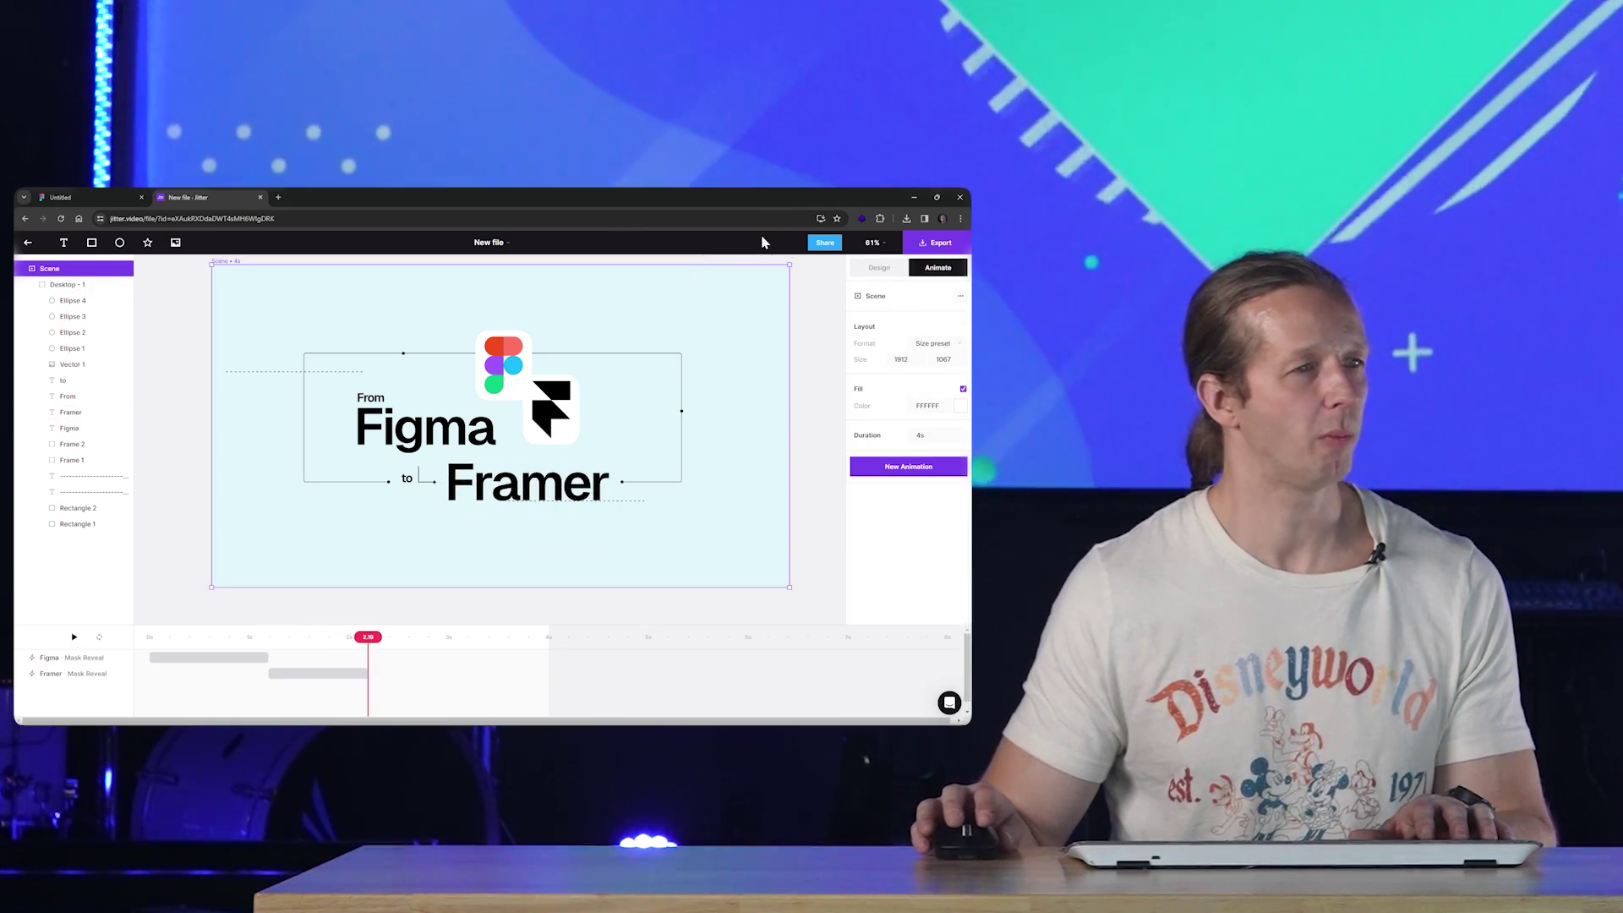
Set the dashed guide-line text layers' font family to Alegreya
{"action": "left_click", "coordinate": [879, 267]}
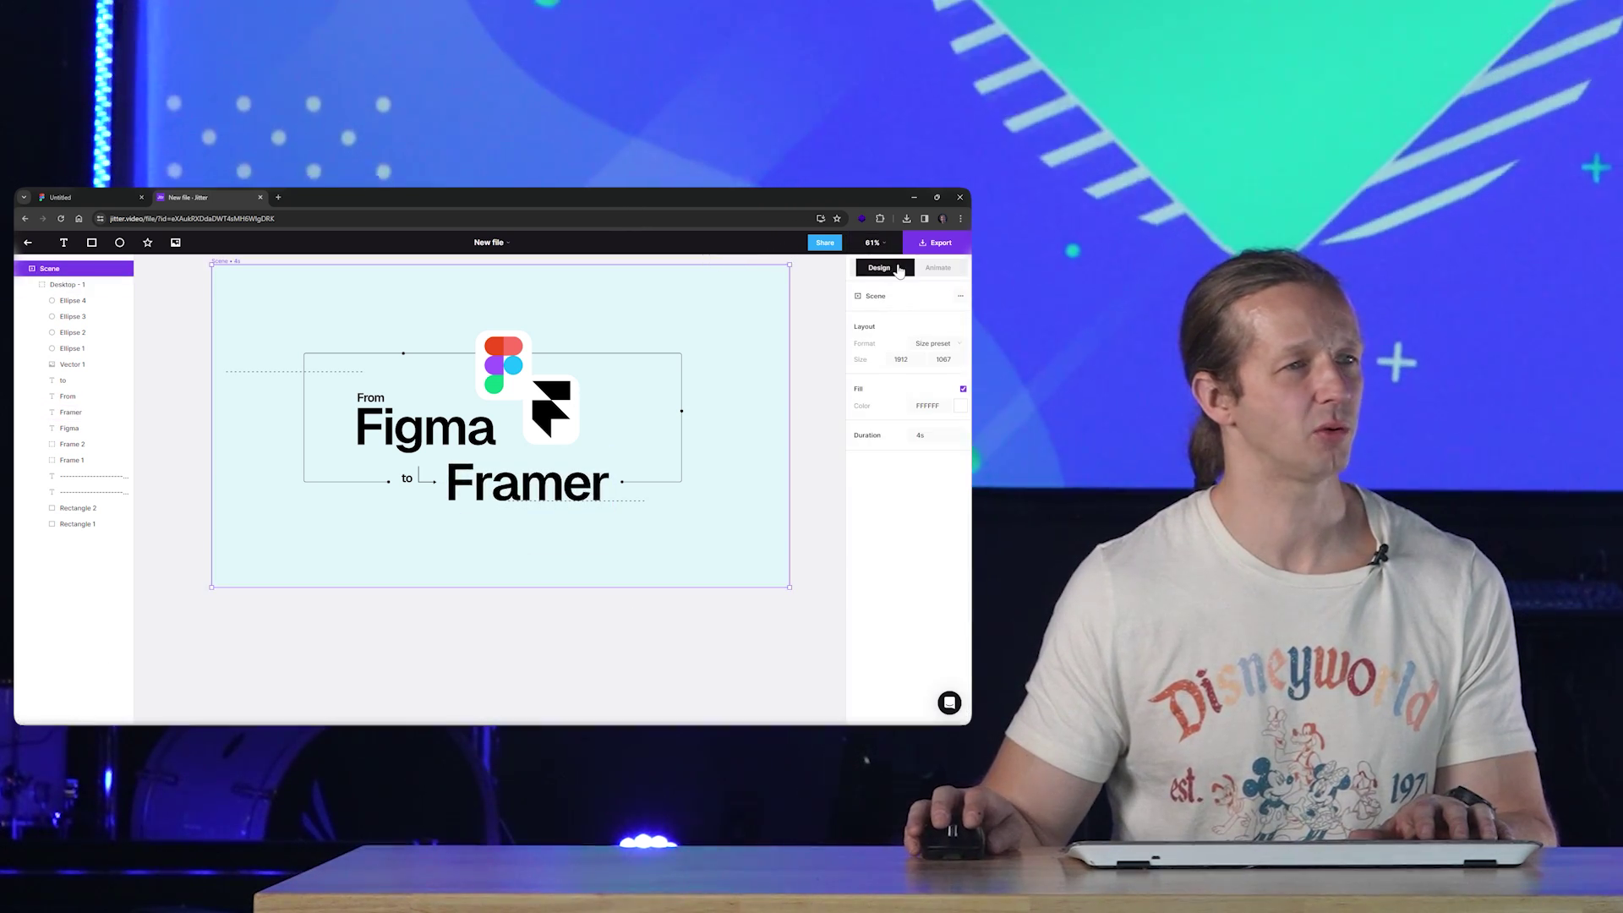
{"action": "left_click", "coordinate": [320, 380]}
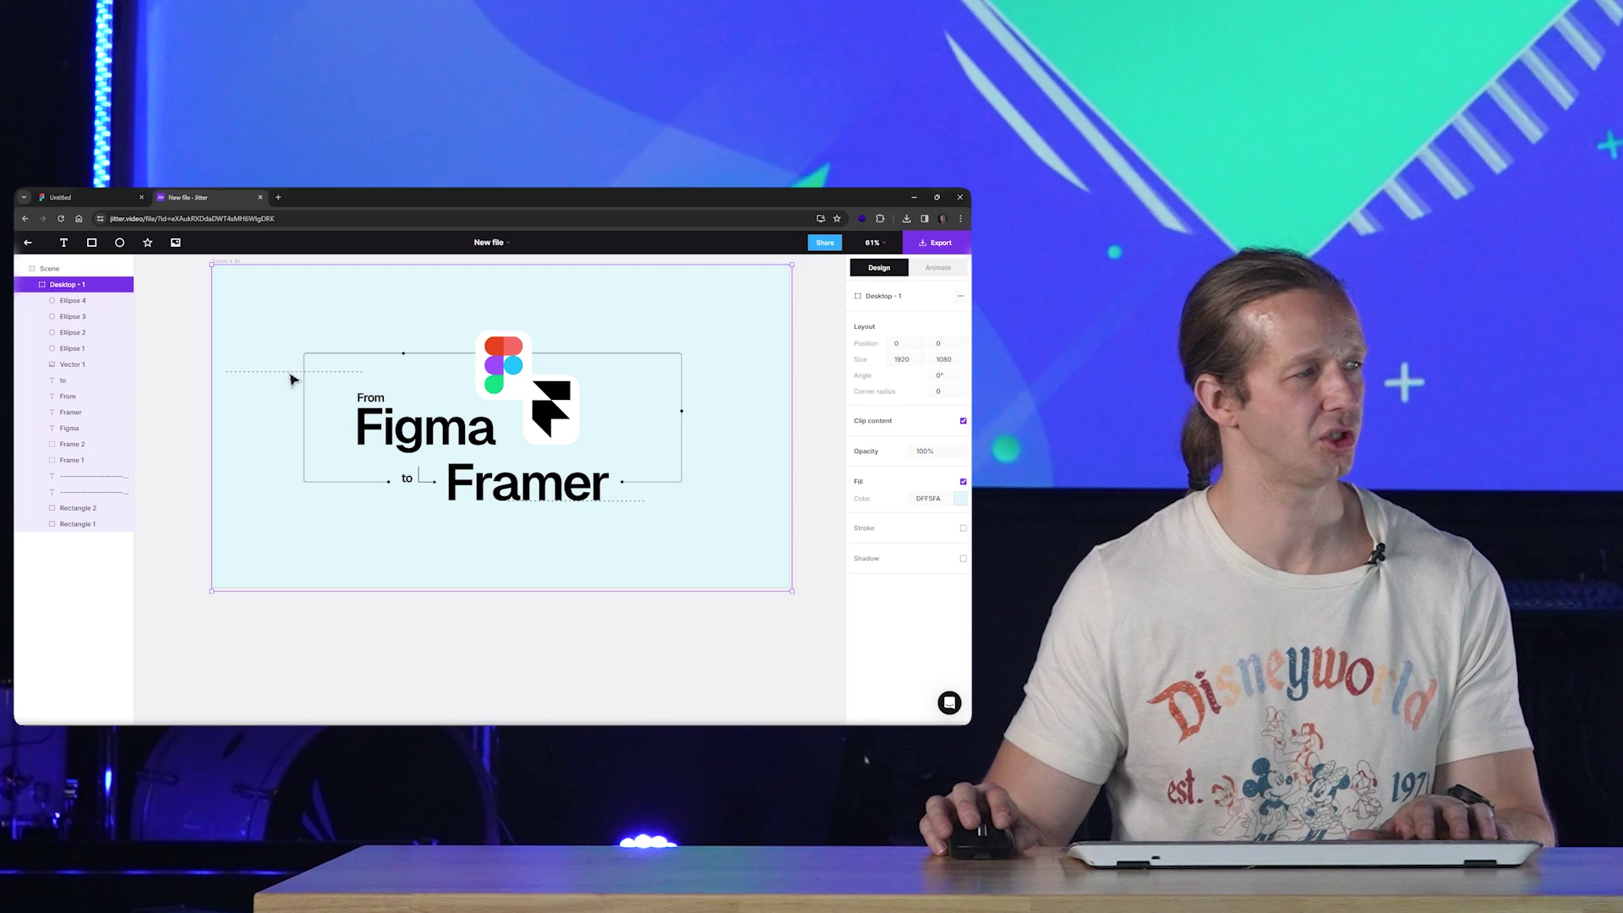
{"action": "left_click", "coordinate": [85, 492]}
{"action": "scroll", "coordinate": [304, 397], "scroll_direction": "up", "scroll_amount": 2}
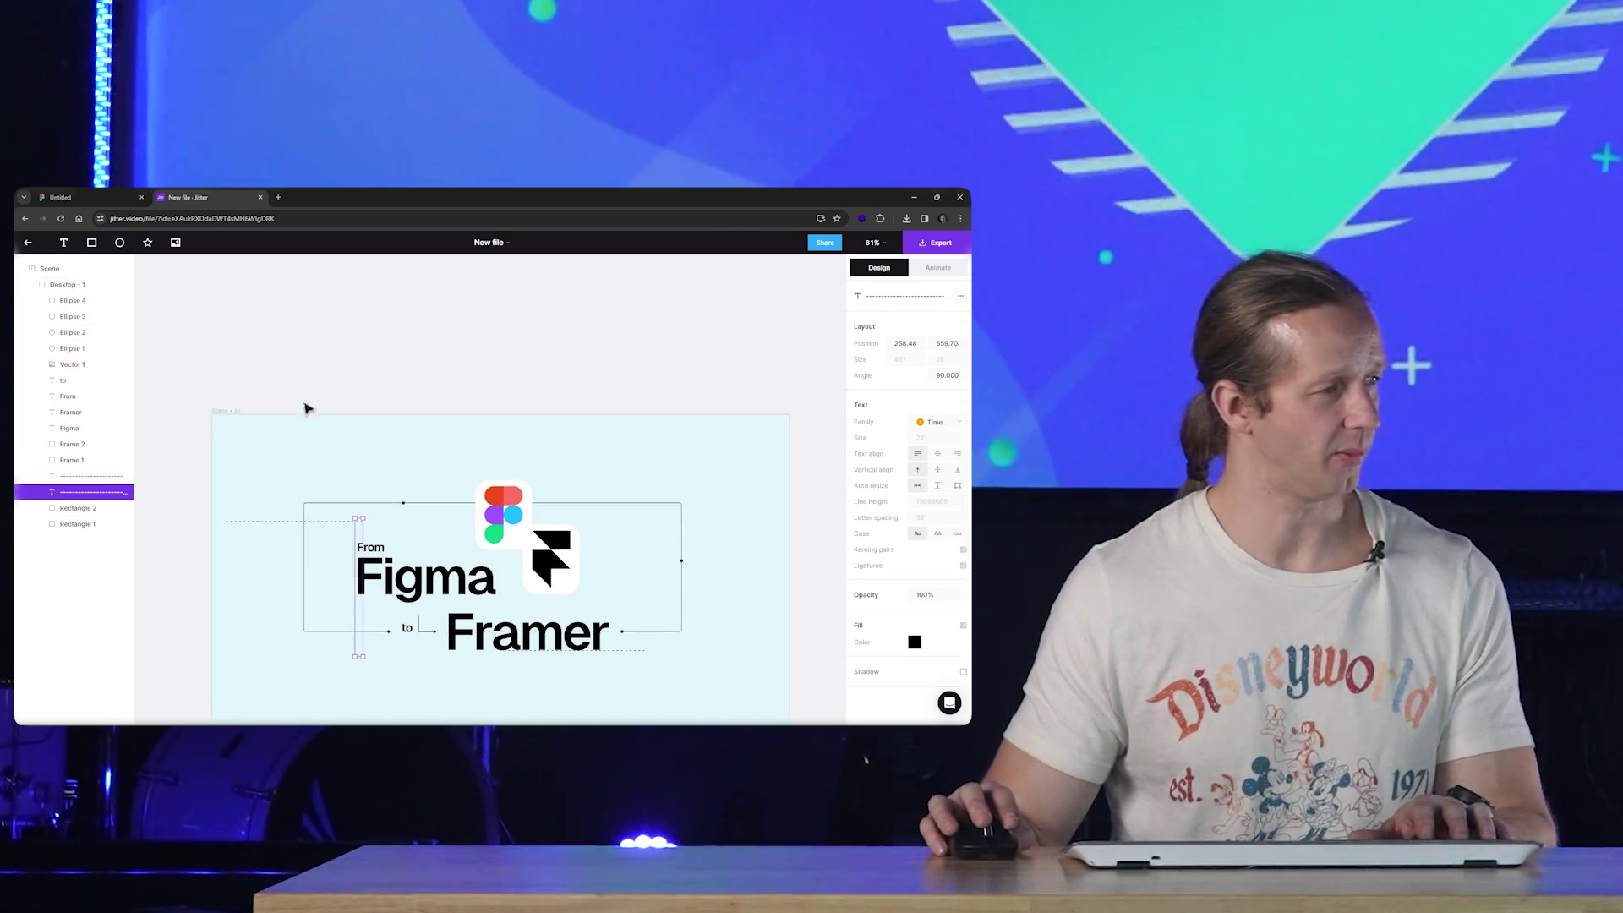
{"action": "left_click", "coordinate": [940, 421]}
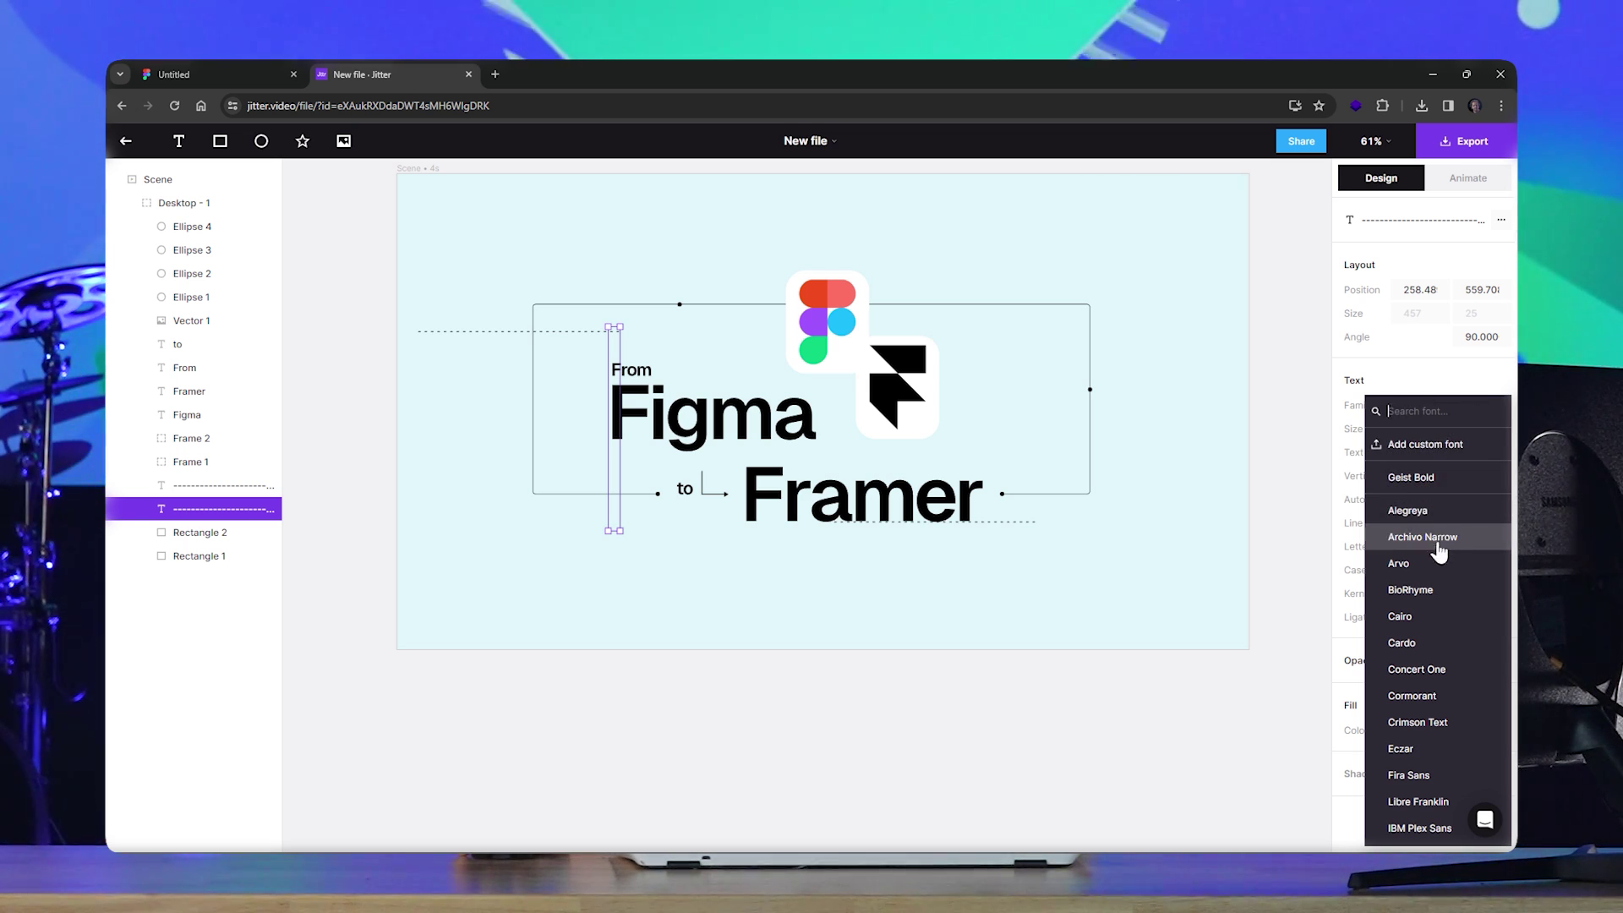
{"action": "left_click", "coordinate": [1427, 511]}
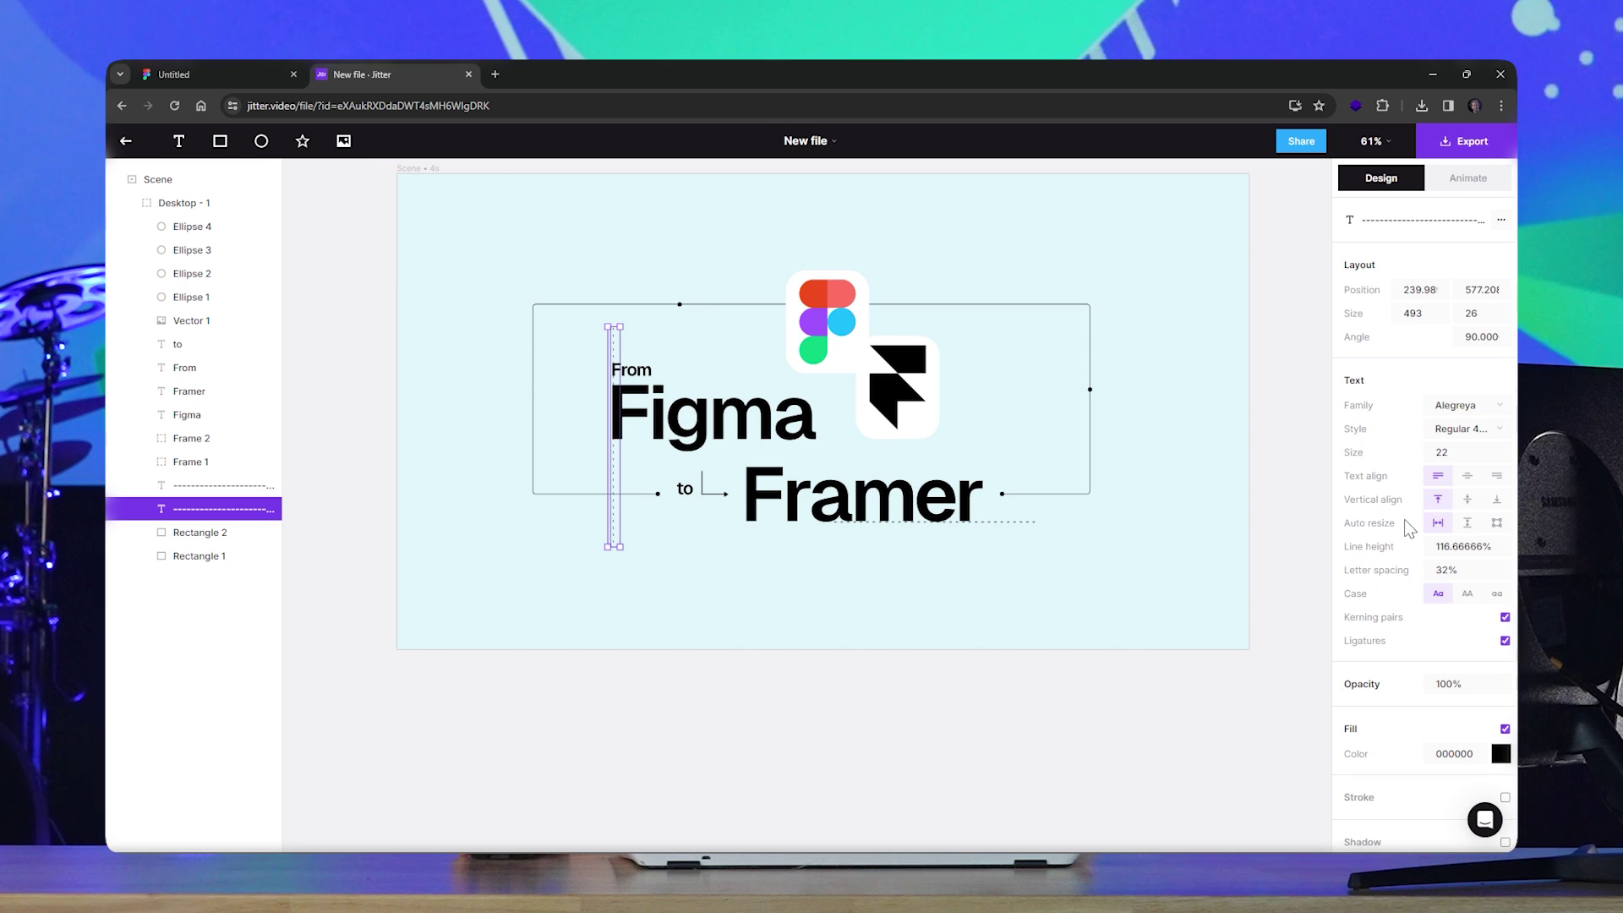
{"action": "left_click", "coordinate": [941, 519]}
{"action": "left_click", "coordinate": [1463, 404]}
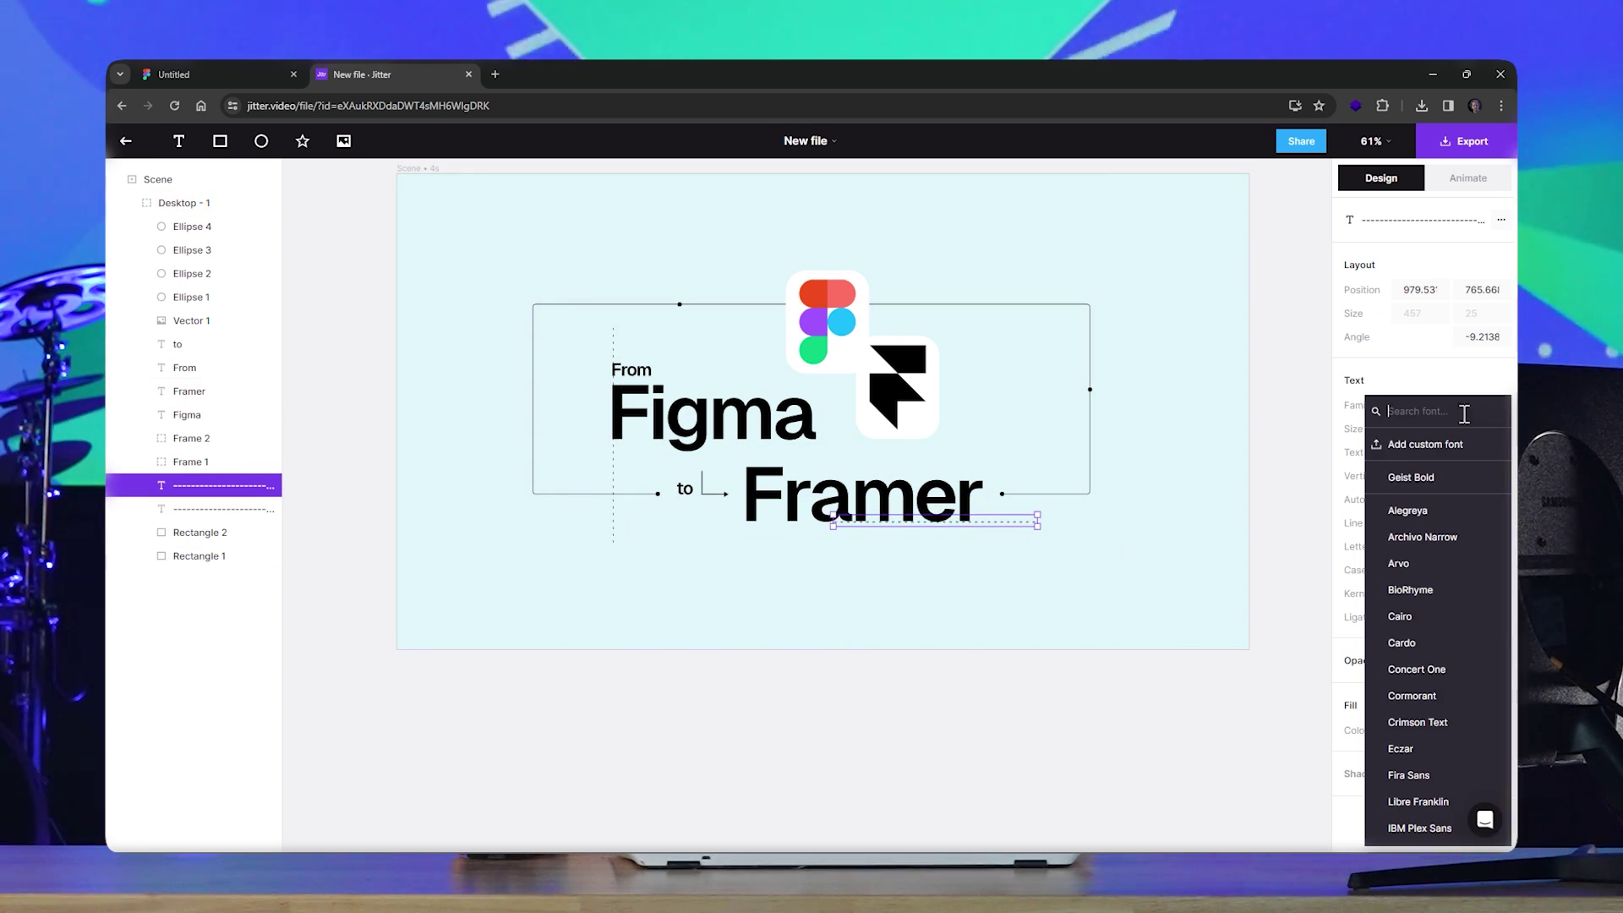
{"action": "left_click", "coordinate": [1430, 512]}
Move Framer's reveal earlier so it overlaps Figma's, and preview from the start
{"action": "left_click", "coordinate": [1003, 710]}
{"action": "left_click", "coordinate": [1465, 179]}
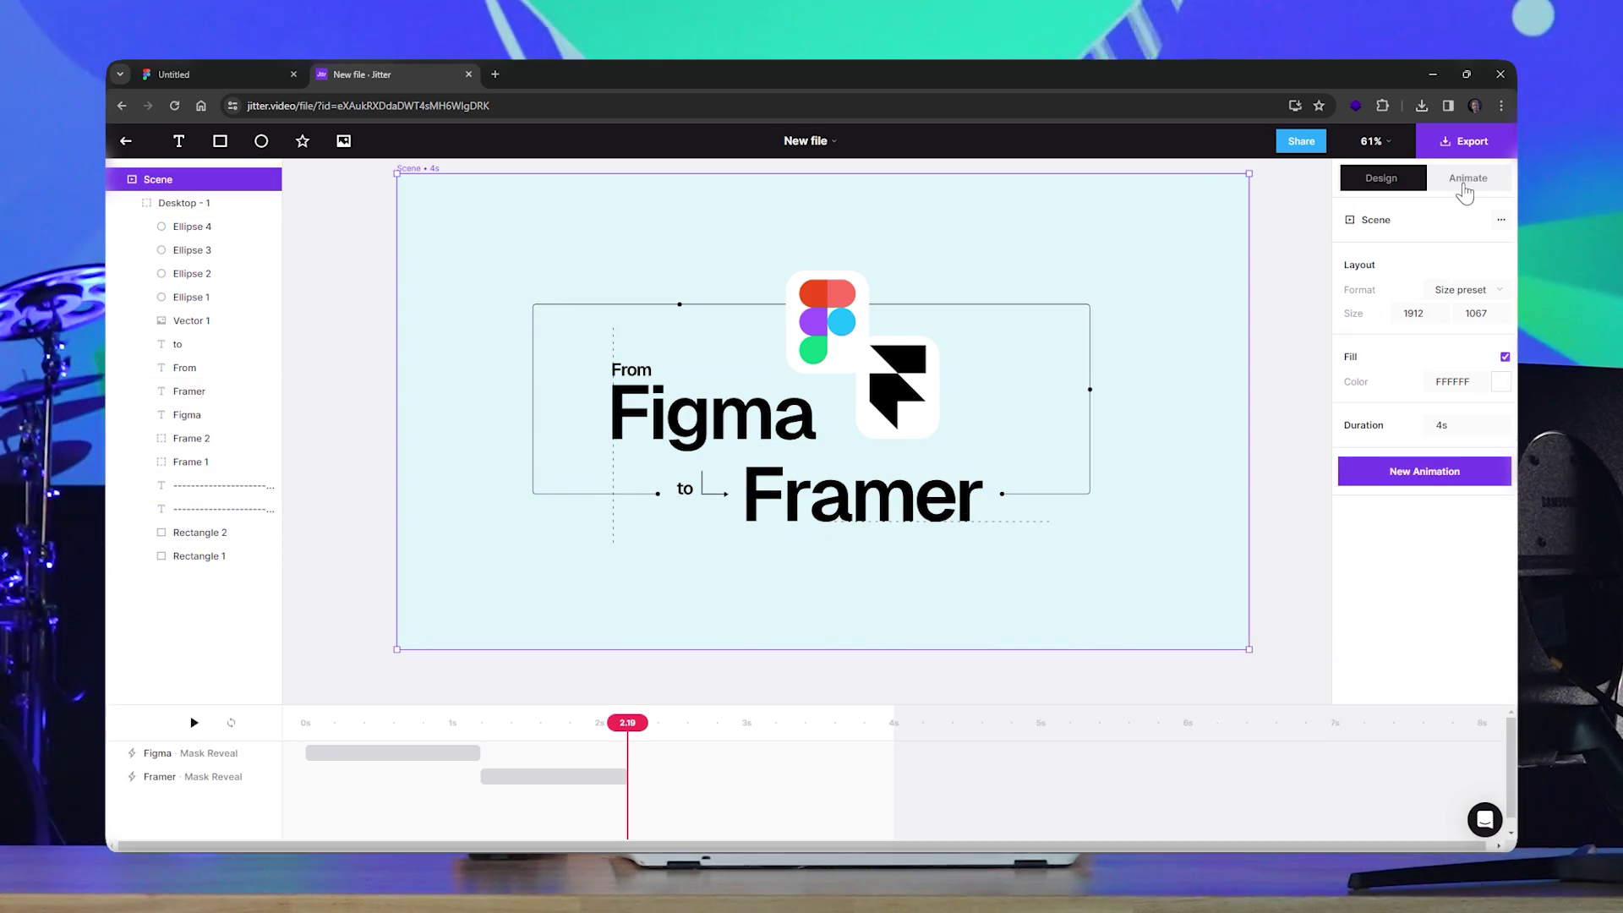
{"action": "left_click_drag", "start_coordinate": [526, 776], "coordinate": [441, 786]}
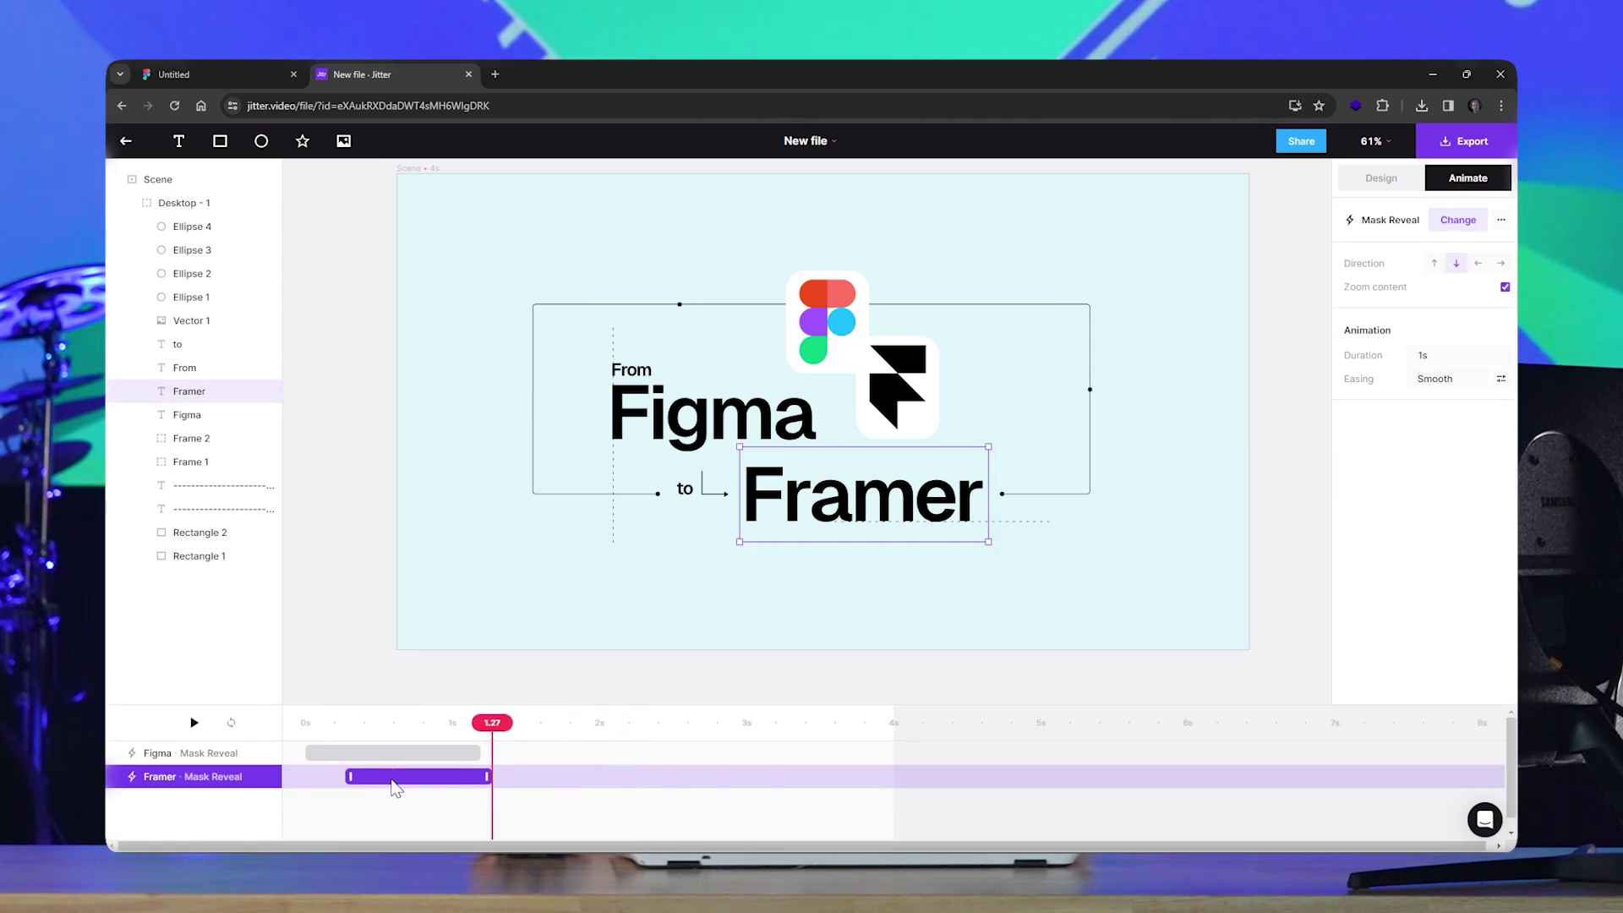
{"action": "left_click", "coordinate": [306, 728]}
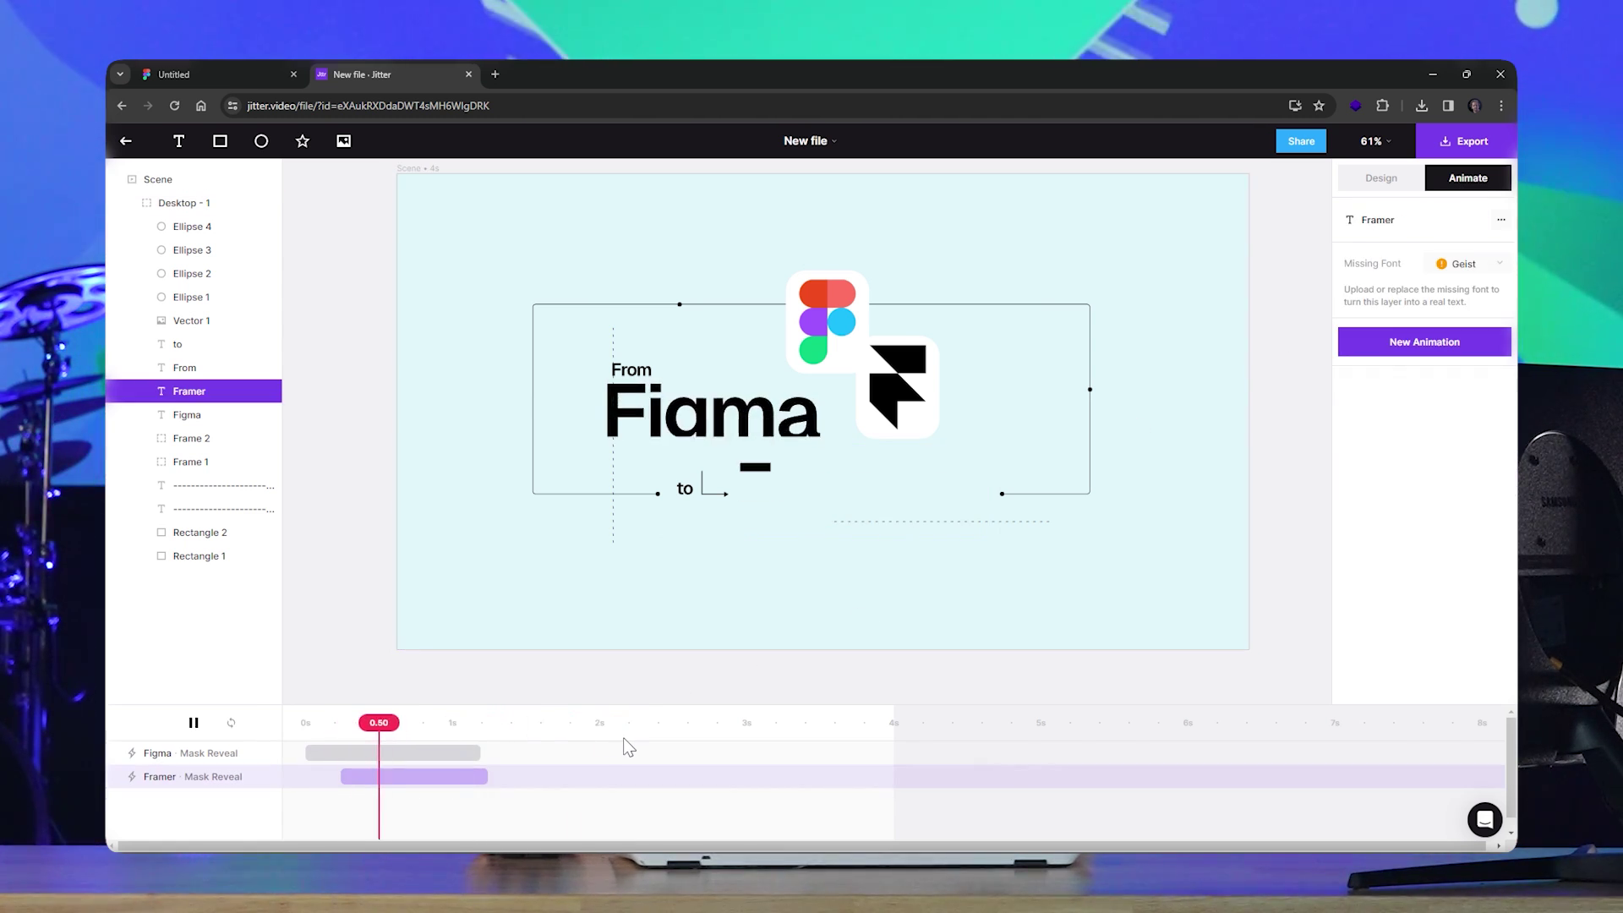
{"action": "key", "text": "space"}
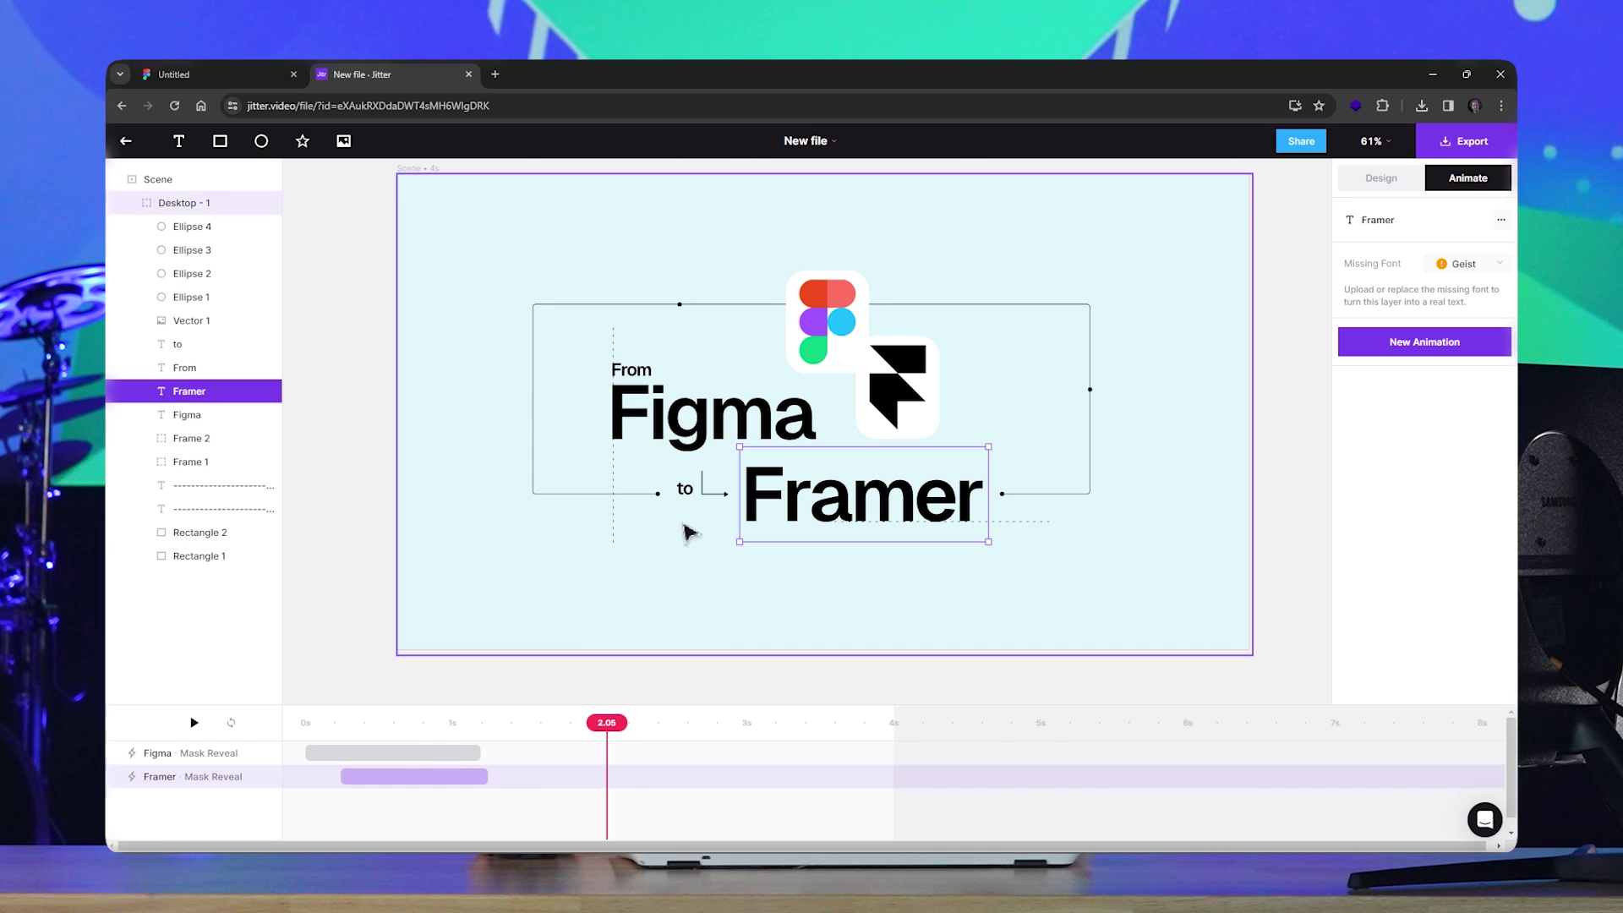
Give the word From a Mask Reveal starting at 0s and preview all three reveals
{"action": "left_click", "coordinate": [686, 490]}
{"action": "left_click", "coordinate": [628, 369]}
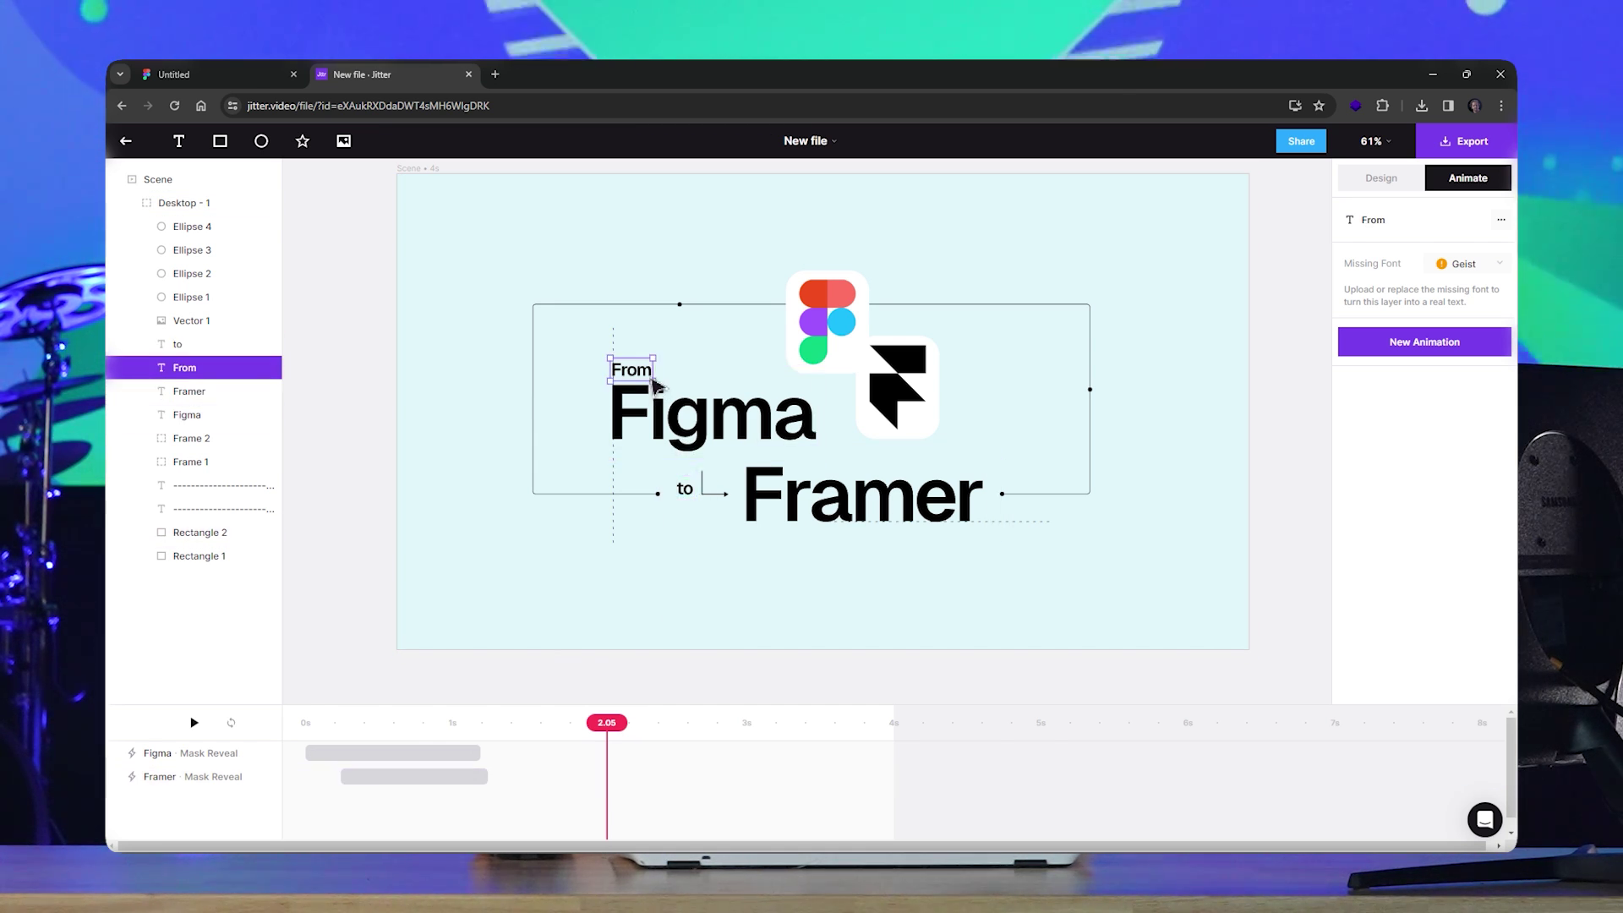
{"action": "left_click", "coordinate": [1391, 180]}
{"action": "left_click", "coordinate": [1469, 177]}
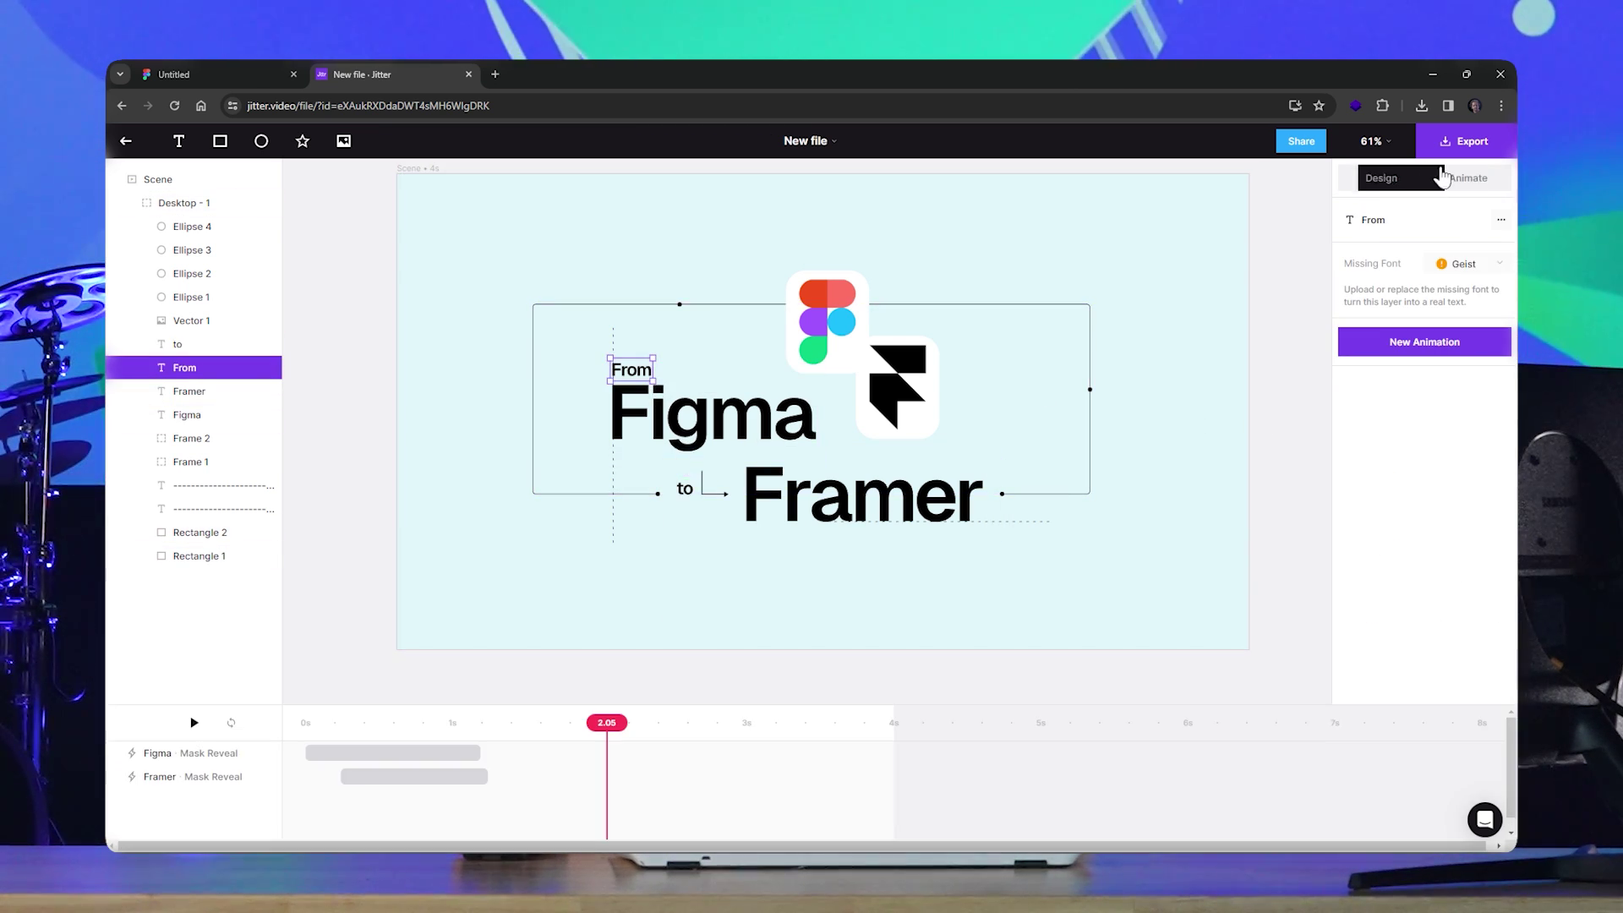
{"action": "left_click", "coordinate": [1437, 340]}
{"action": "scroll", "coordinate": [1420, 497], "scroll_direction": "down", "scroll_amount": 2}
{"action": "left_click", "coordinate": [1402, 627]}
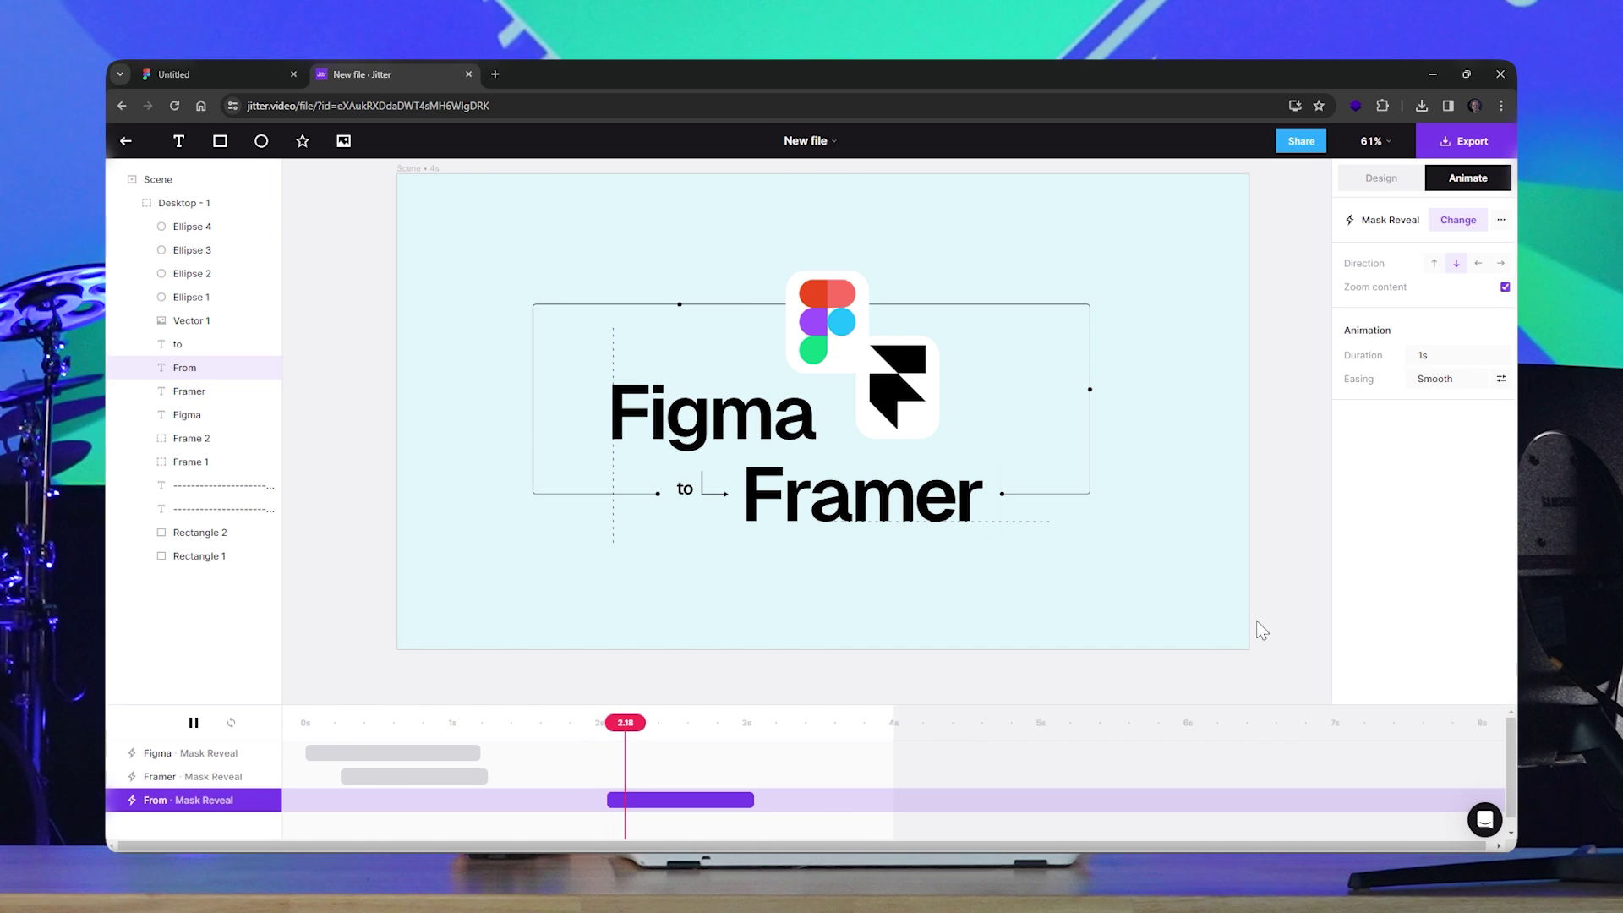
{"action": "left_click_drag", "start_coordinate": [690, 801], "coordinate": [460, 816]}
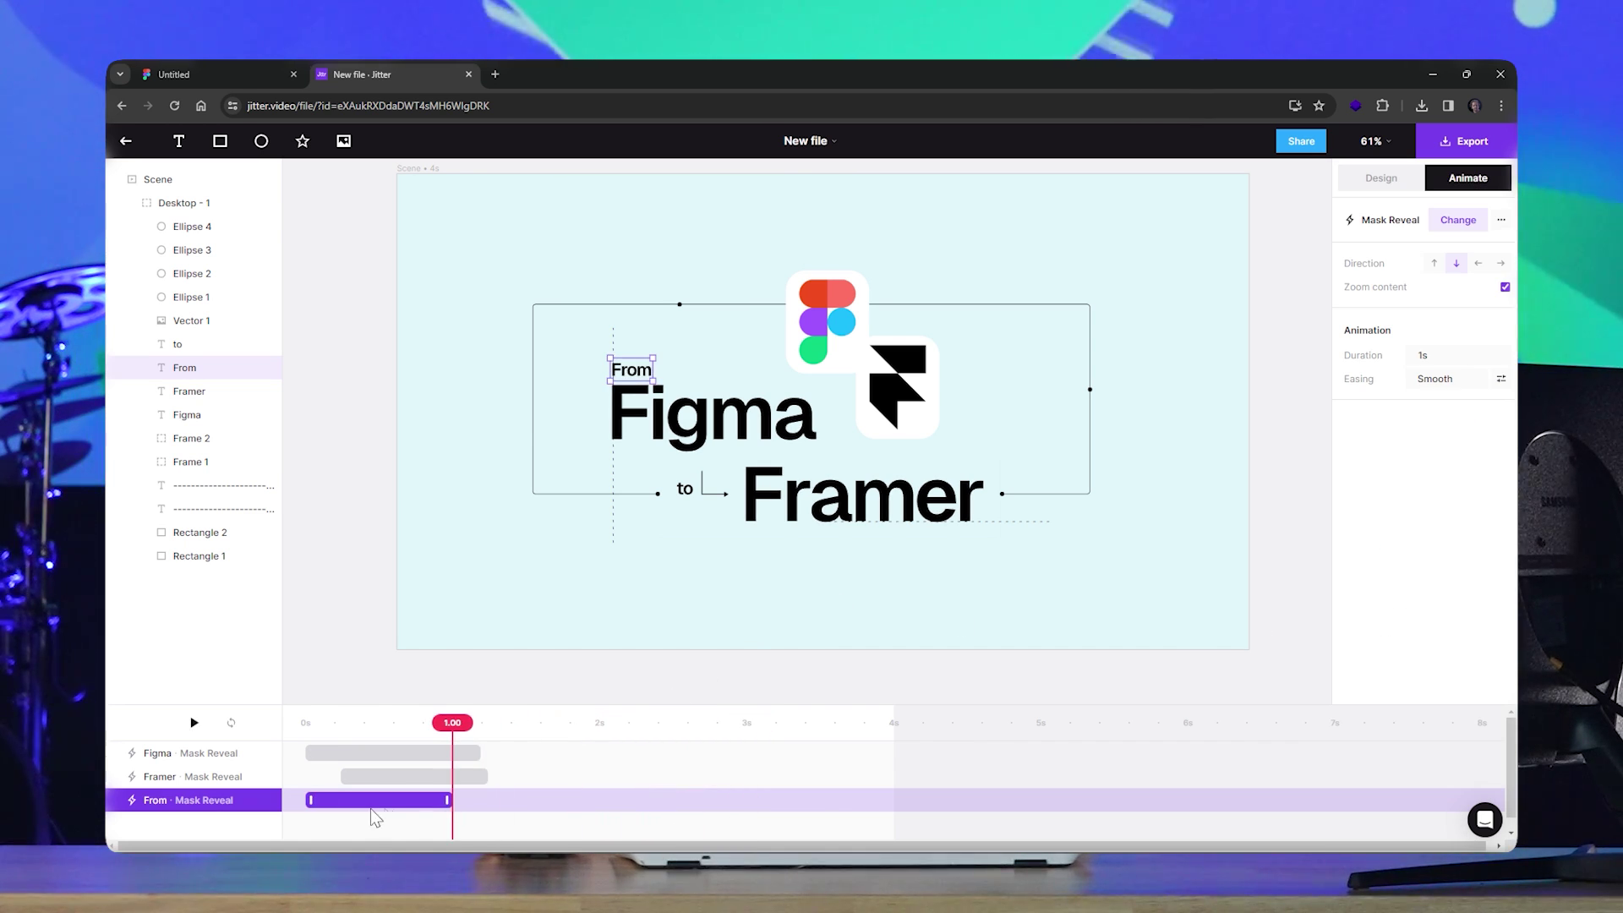
{"action": "left_click", "coordinate": [288, 725]}
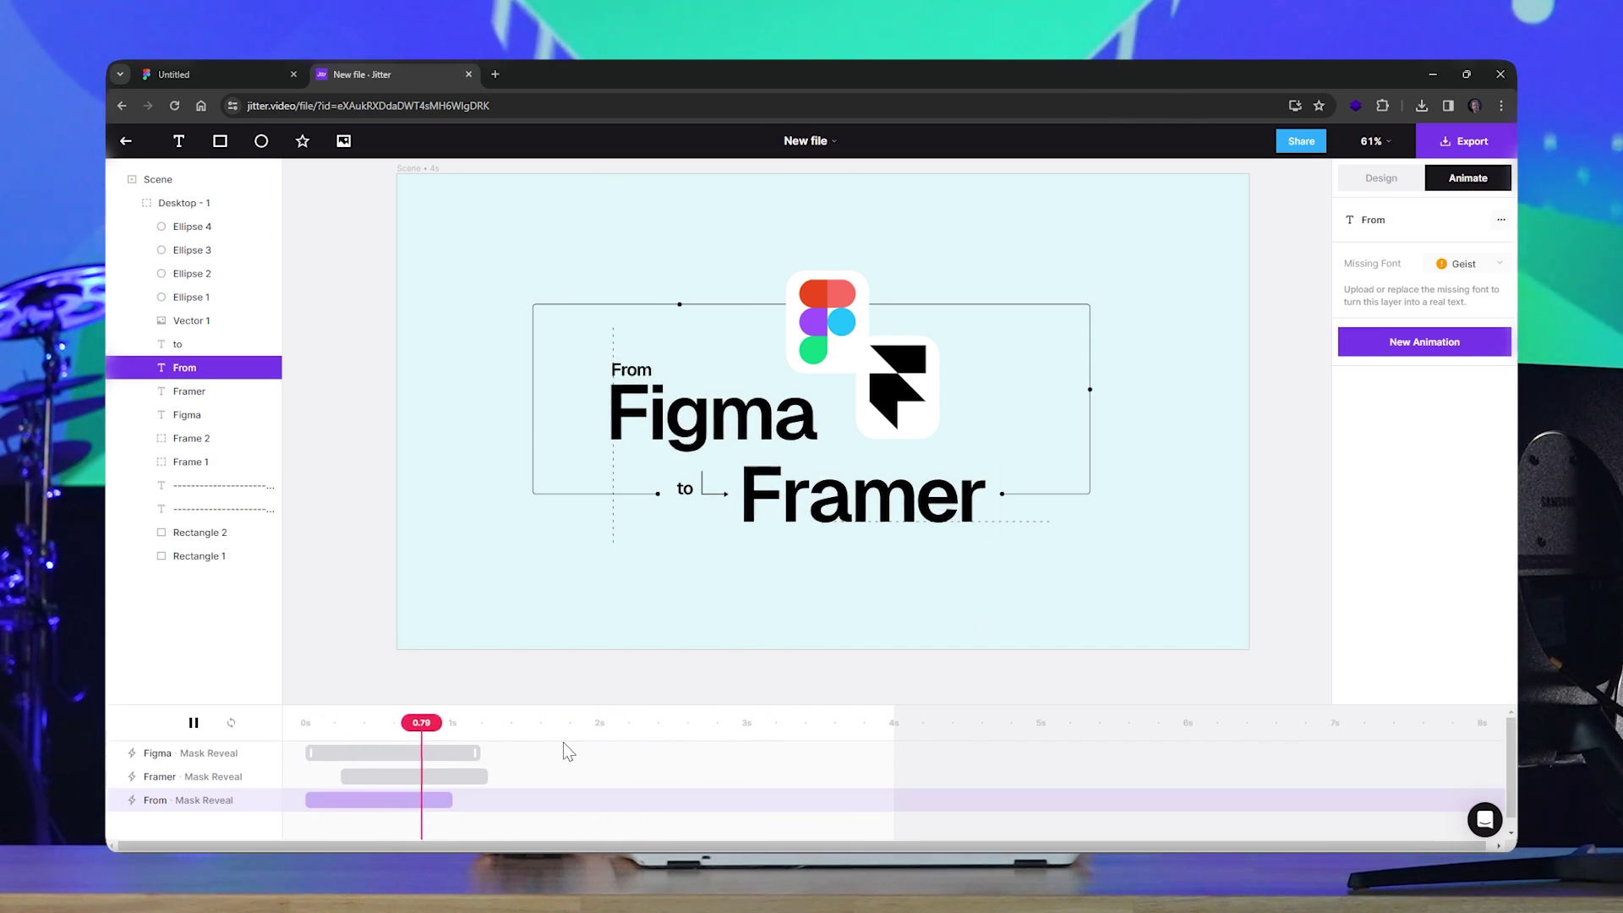
{"action": "key", "text": "space"}
{"action": "left_click", "coordinate": [683, 488]}
Group the word 'to' with its arrow and give the group a Slide in animation
{"action": "left_click", "coordinate": [721, 501], "text": "shift"}
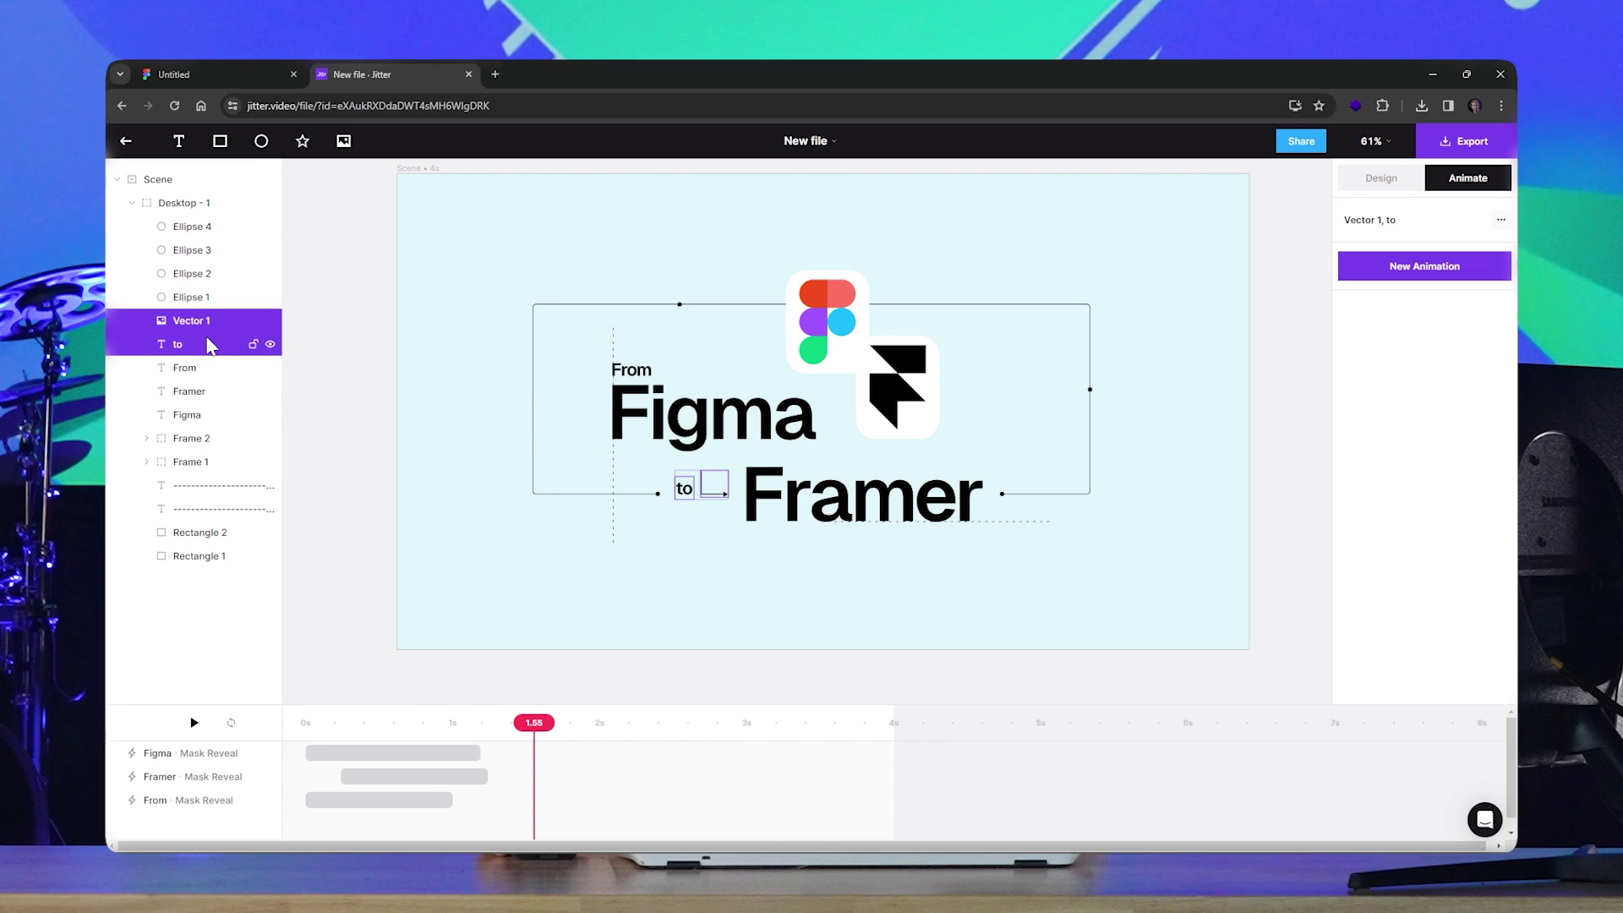
{"action": "key", "text": "ctrl+g"}
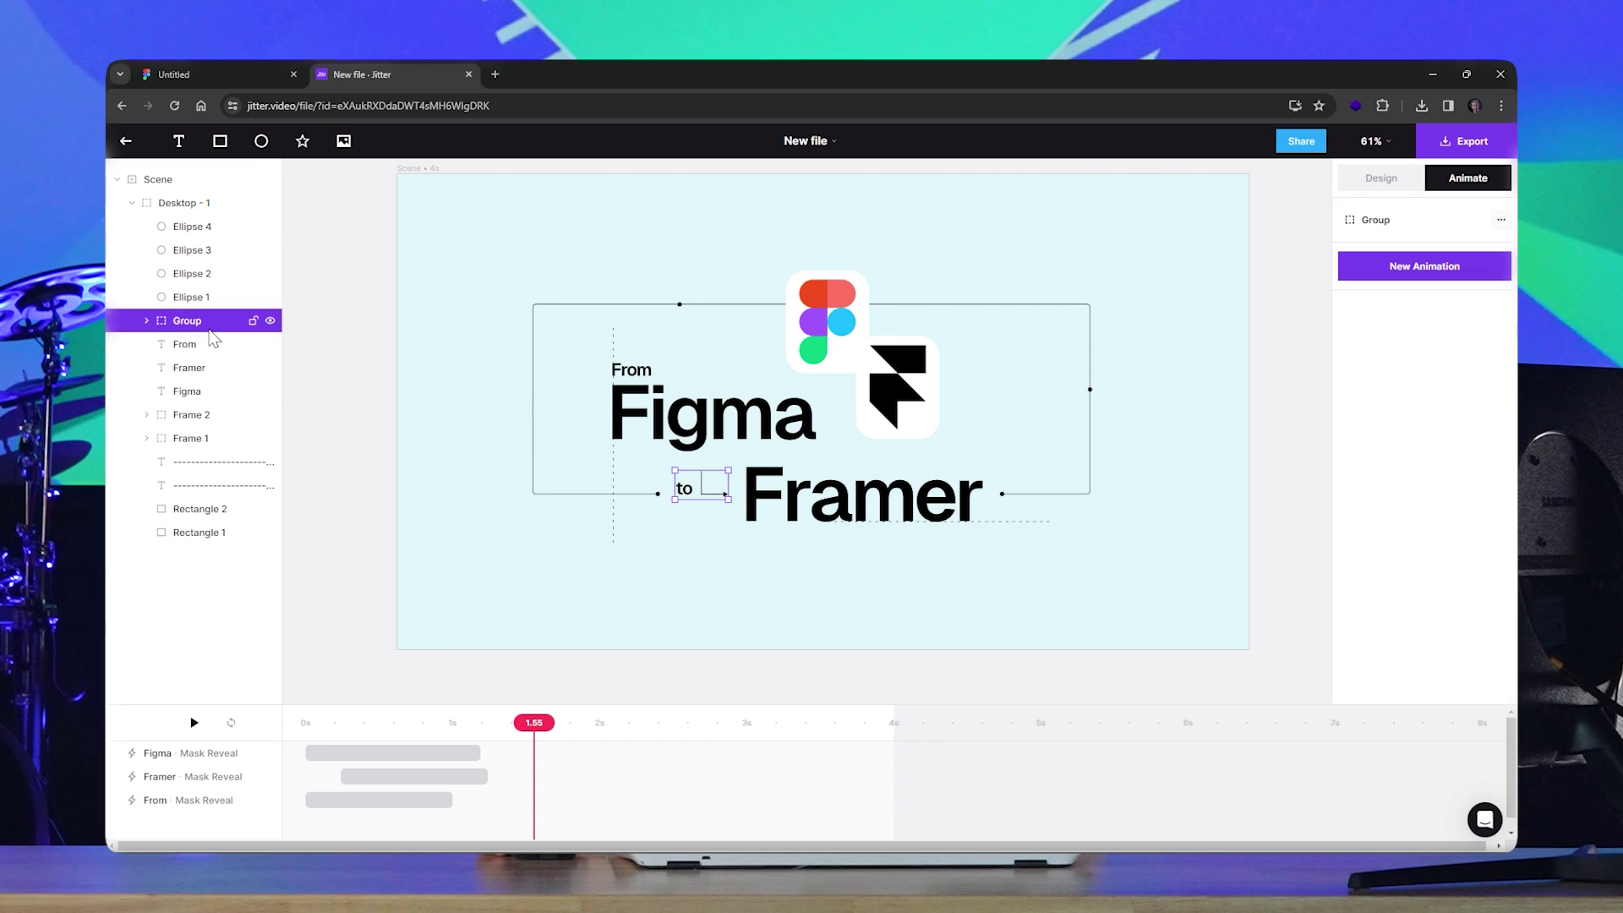
{"action": "left_click", "coordinate": [1415, 269]}
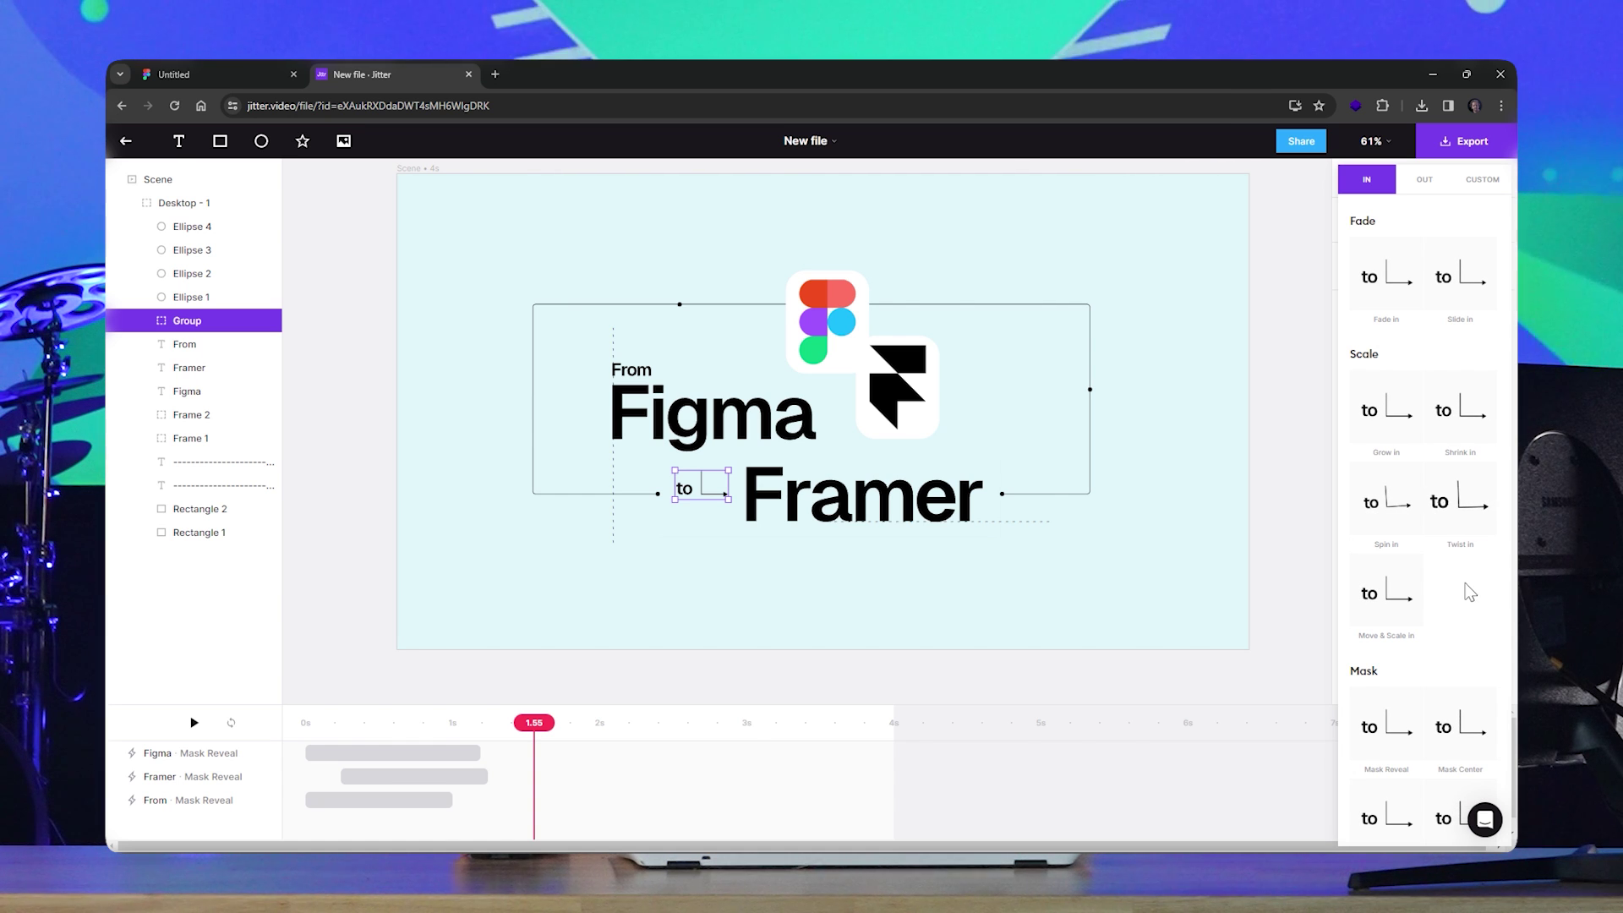
{"action": "left_click", "coordinate": [1452, 317]}
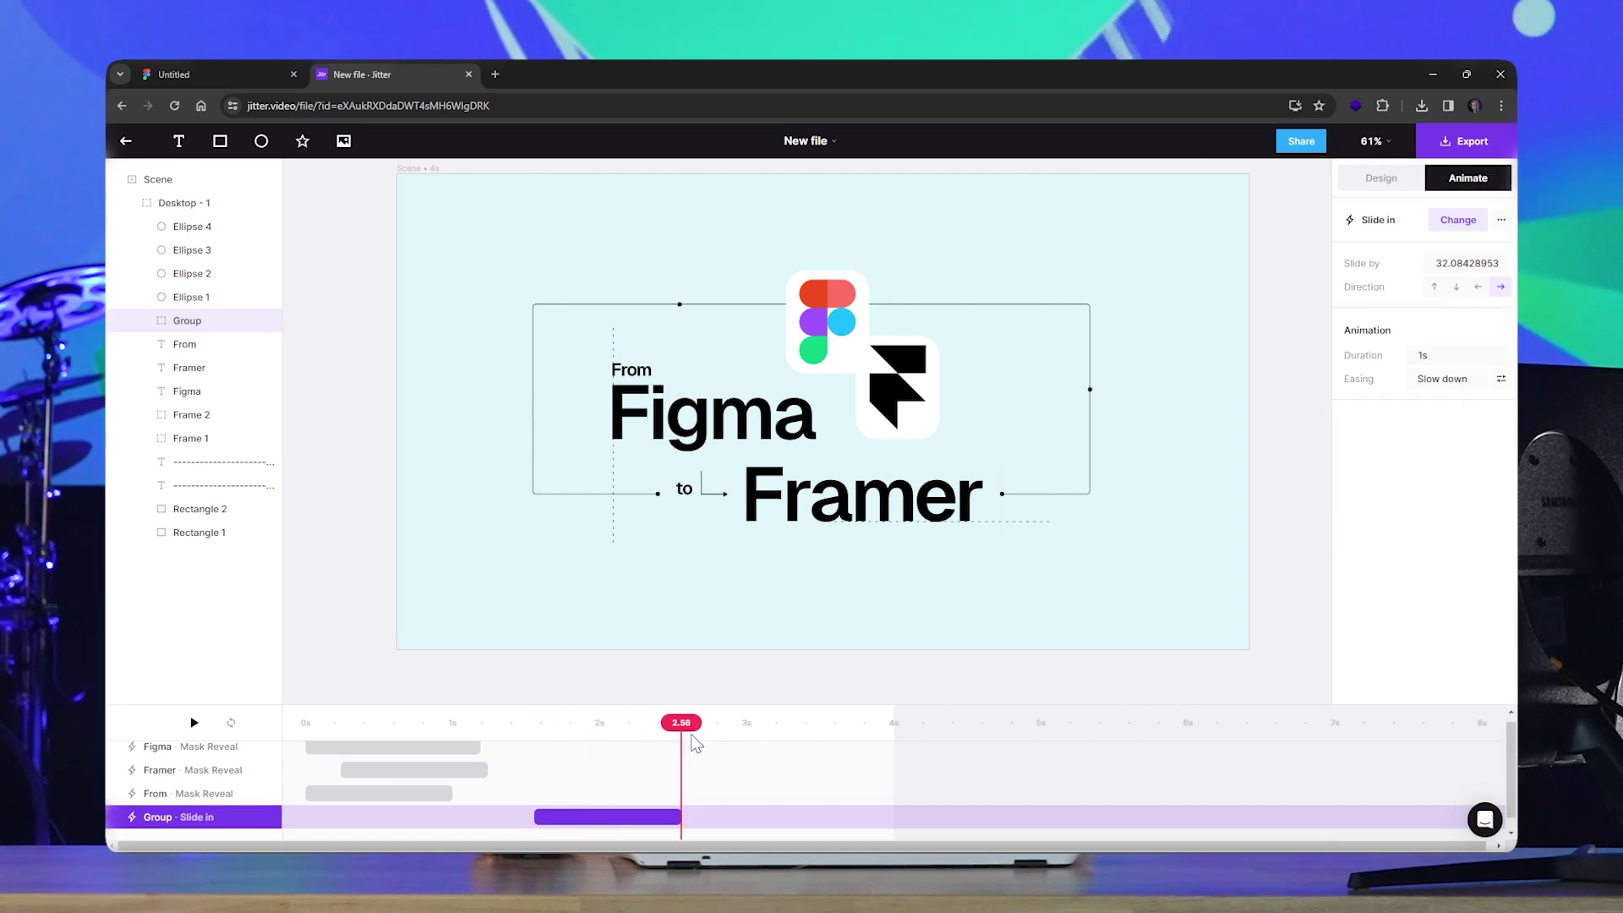
Move the group's slide-in earlier on the timeline and preview the result
{"action": "left_click_drag", "start_coordinate": [597, 794], "coordinate": [441, 804]}
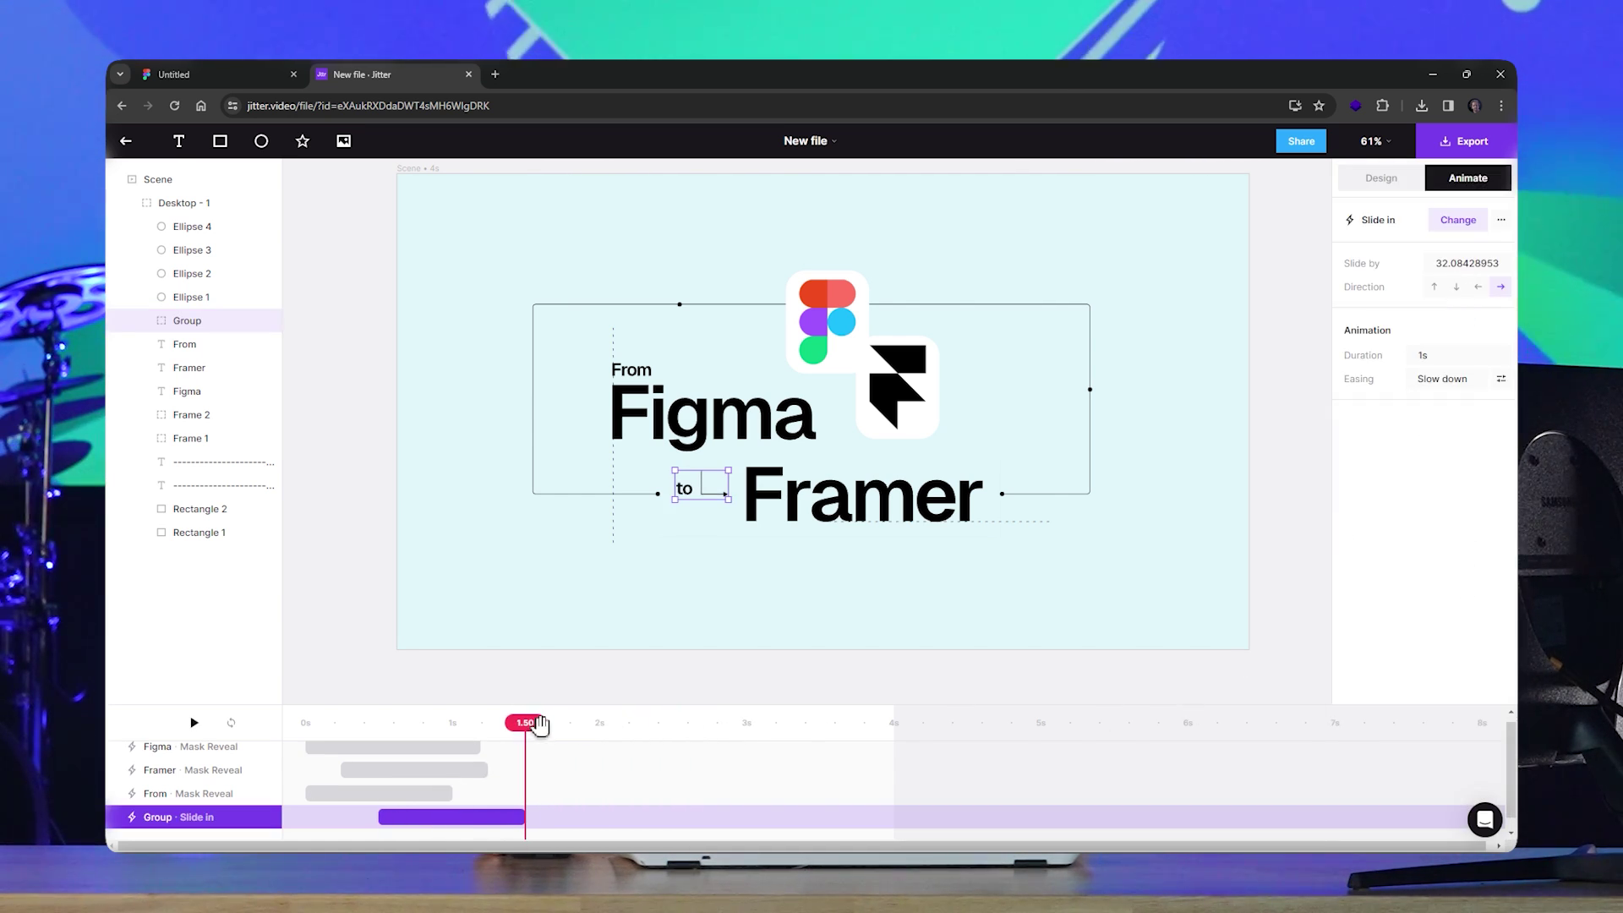
{"action": "left_click_drag", "start_coordinate": [539, 724], "coordinate": [321, 725]}
{"action": "left_click", "coordinate": [448, 685]}
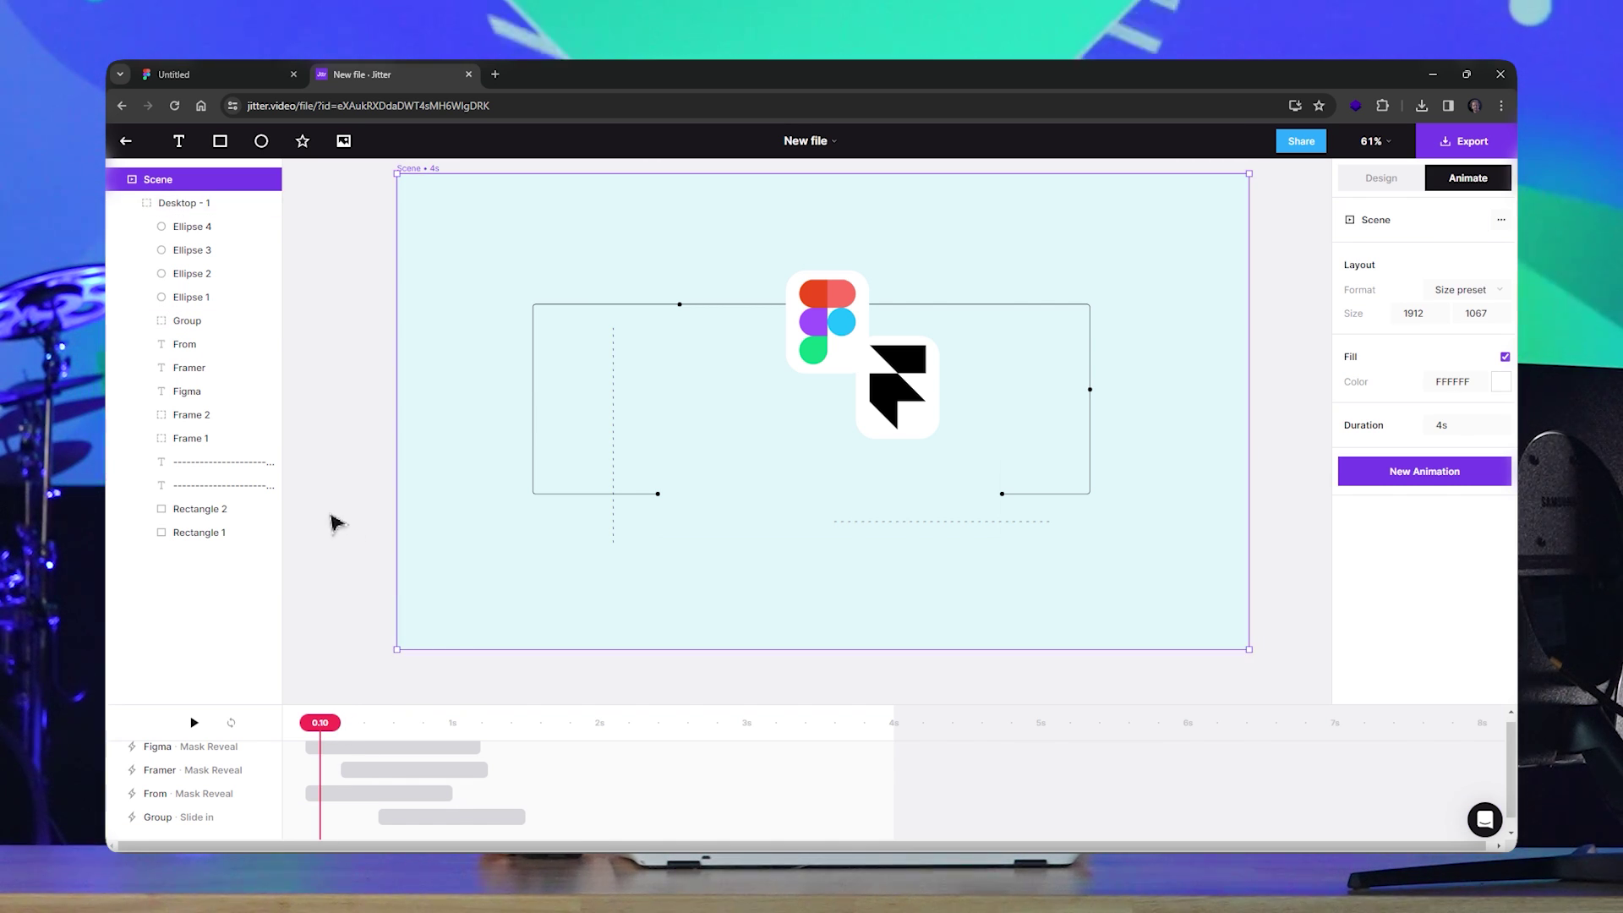
{"action": "key", "text": "space"}
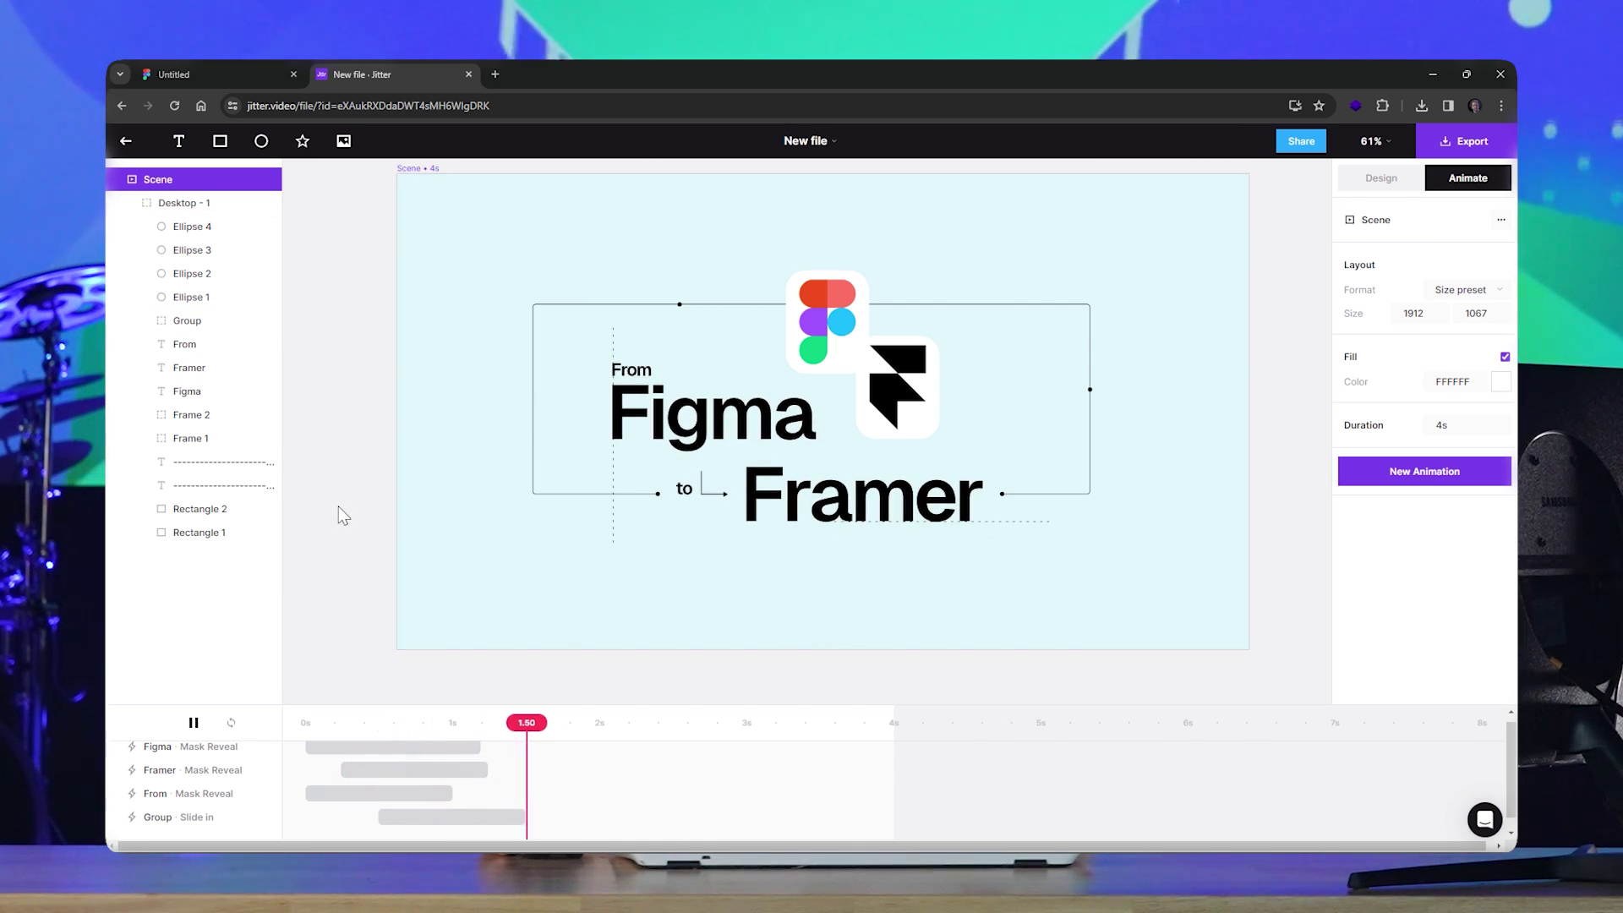
{"action": "key", "text": "space"}
Add the Spin in animation to both the Figma and Framer logos
{"action": "left_click", "coordinate": [841, 311]}
{"action": "left_click", "coordinate": [841, 311]}
{"action": "left_click", "coordinate": [1428, 266]}
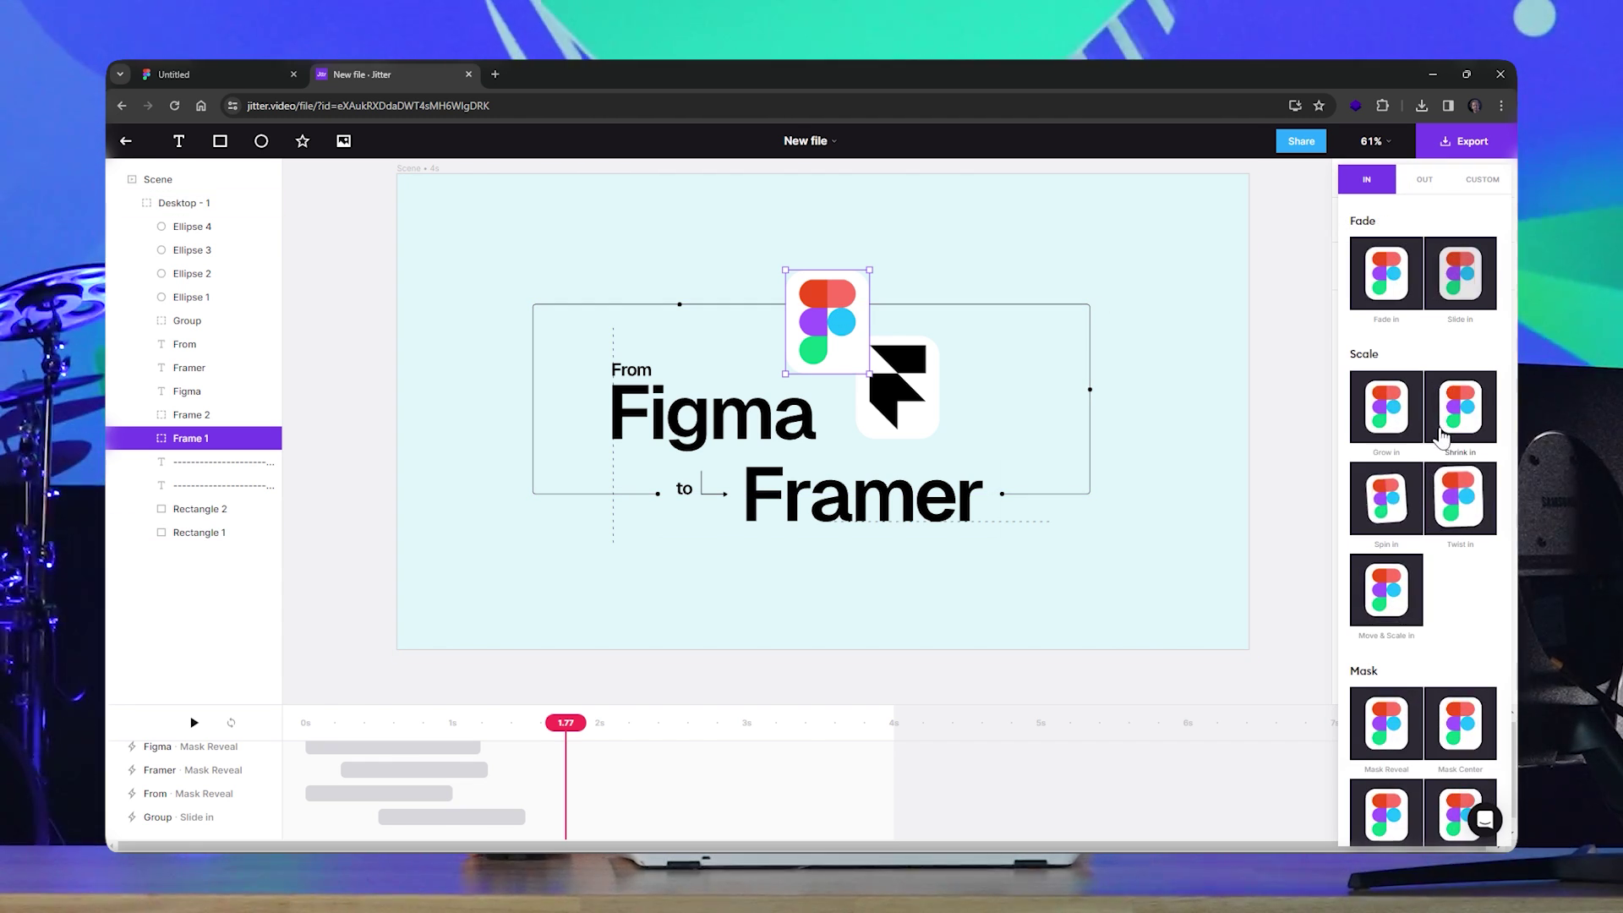
{"action": "left_click", "coordinate": [1390, 515]}
{"action": "left_click", "coordinate": [901, 414]}
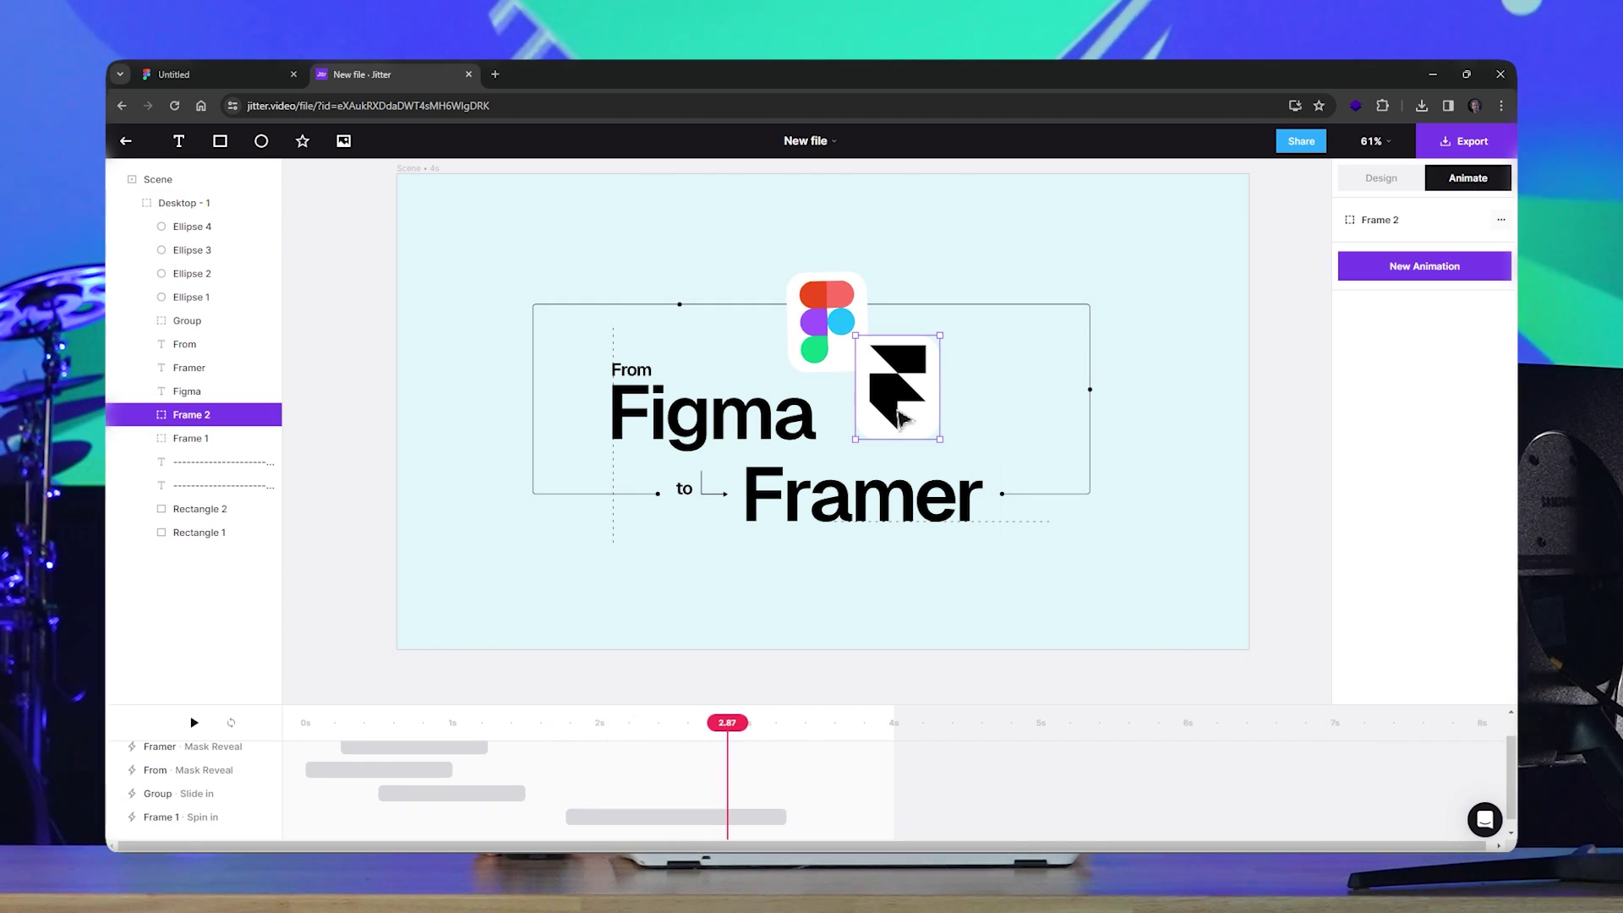
{"action": "left_click", "coordinate": [1427, 267]}
{"action": "left_click", "coordinate": [1391, 516]}
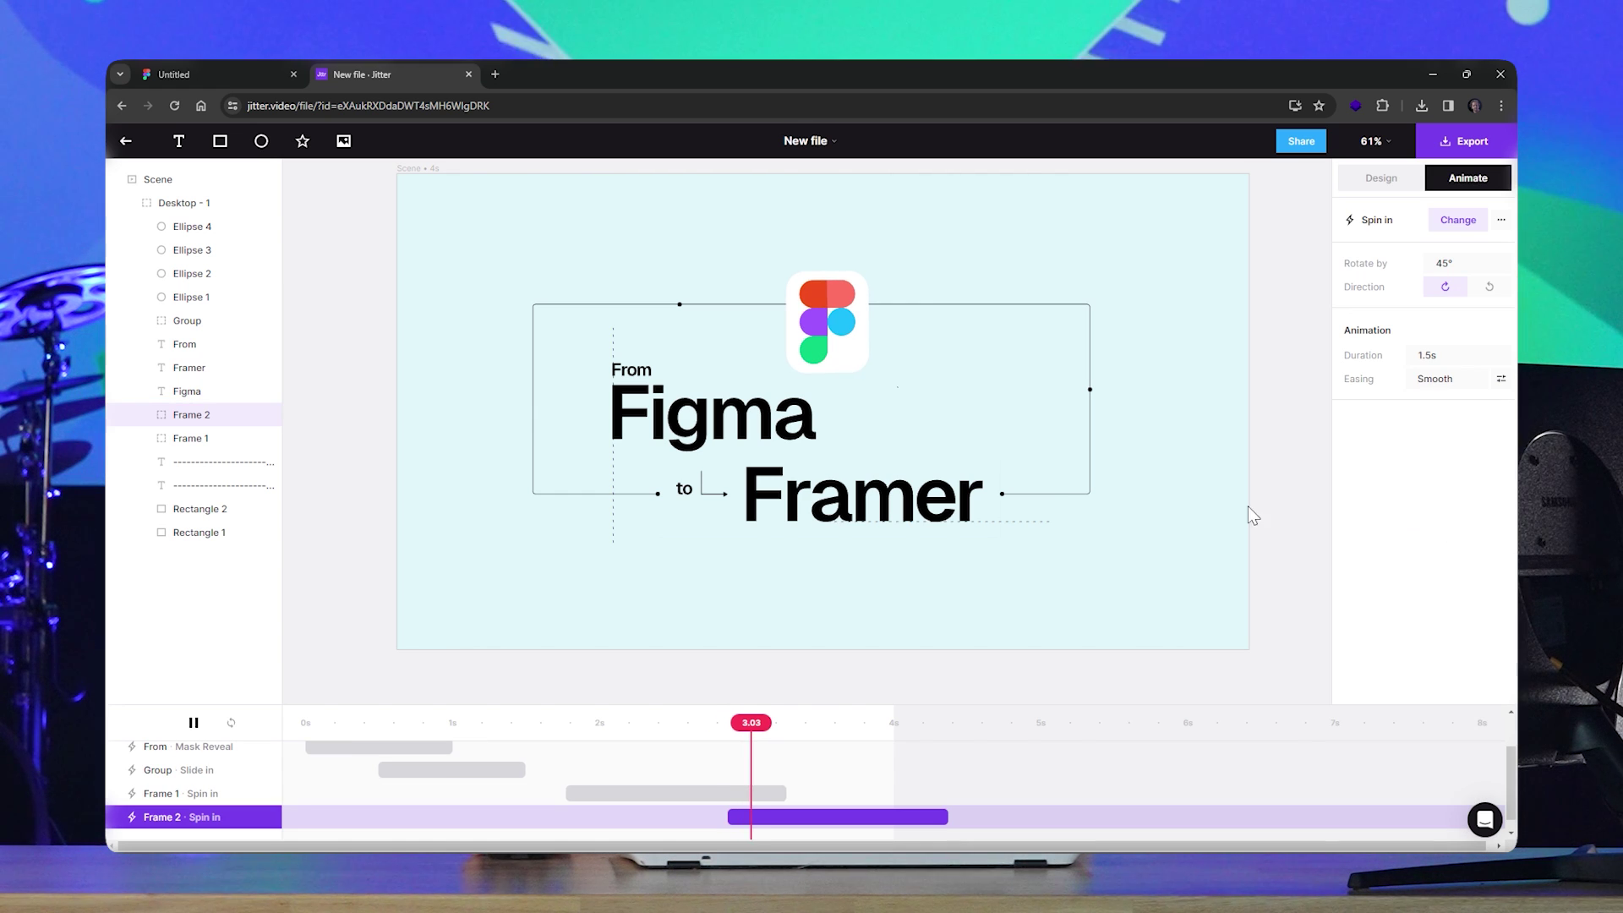
Shift both logo spin clips earlier on the timeline and preview
{"action": "left_click_drag", "start_coordinate": [735, 817], "coordinate": [476, 814]}
{"action": "key", "text": "Escape"}
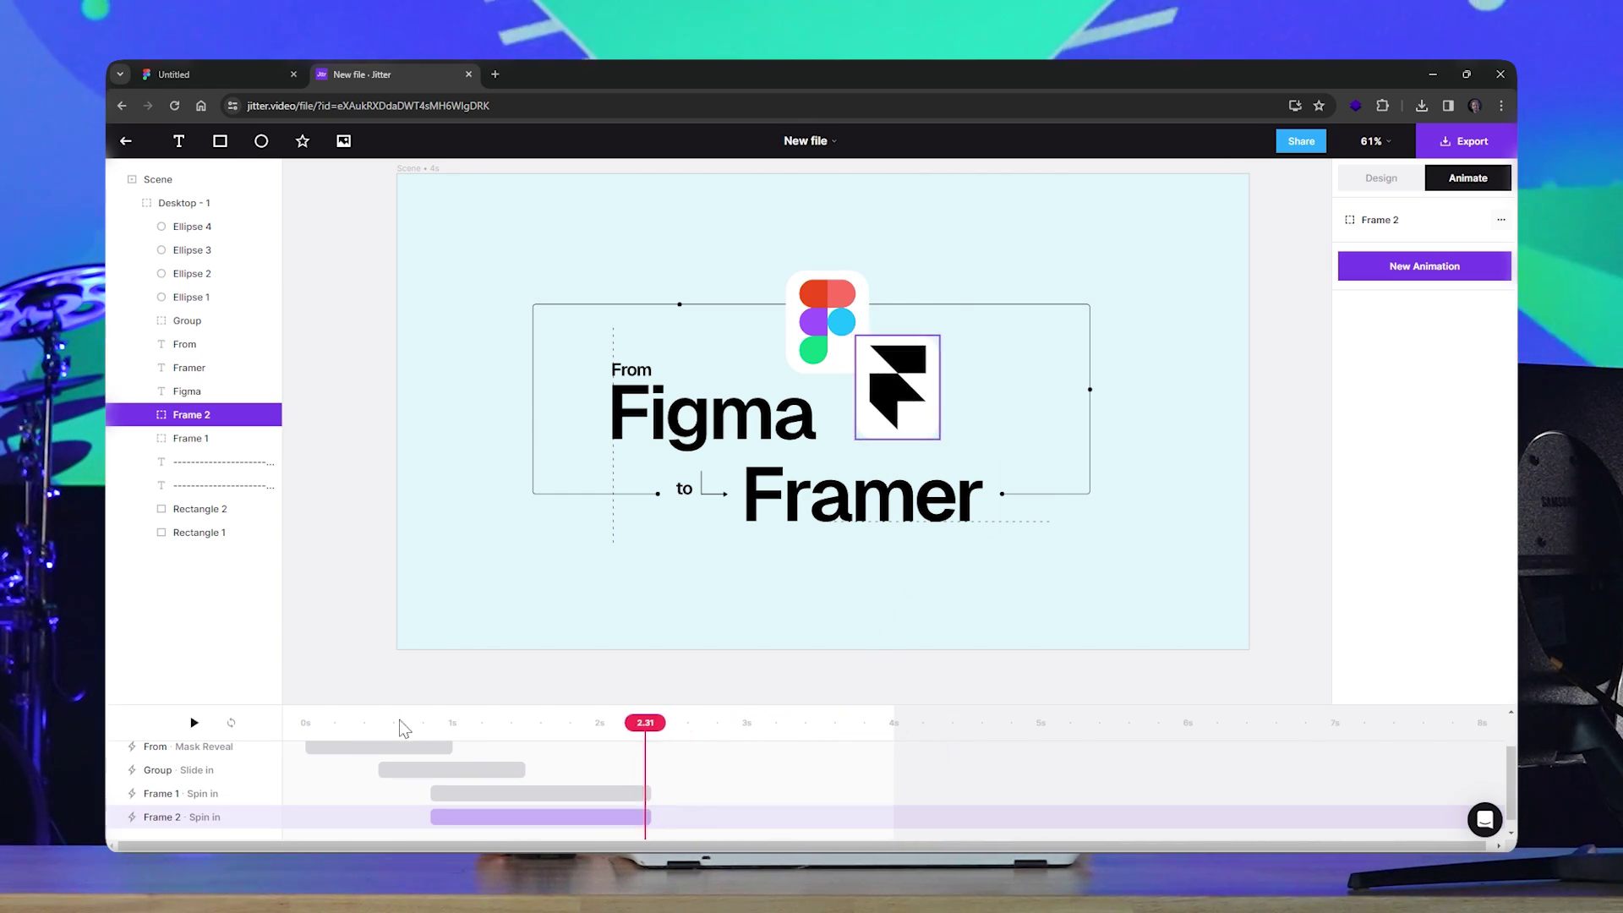
{"action": "key", "text": "space"}
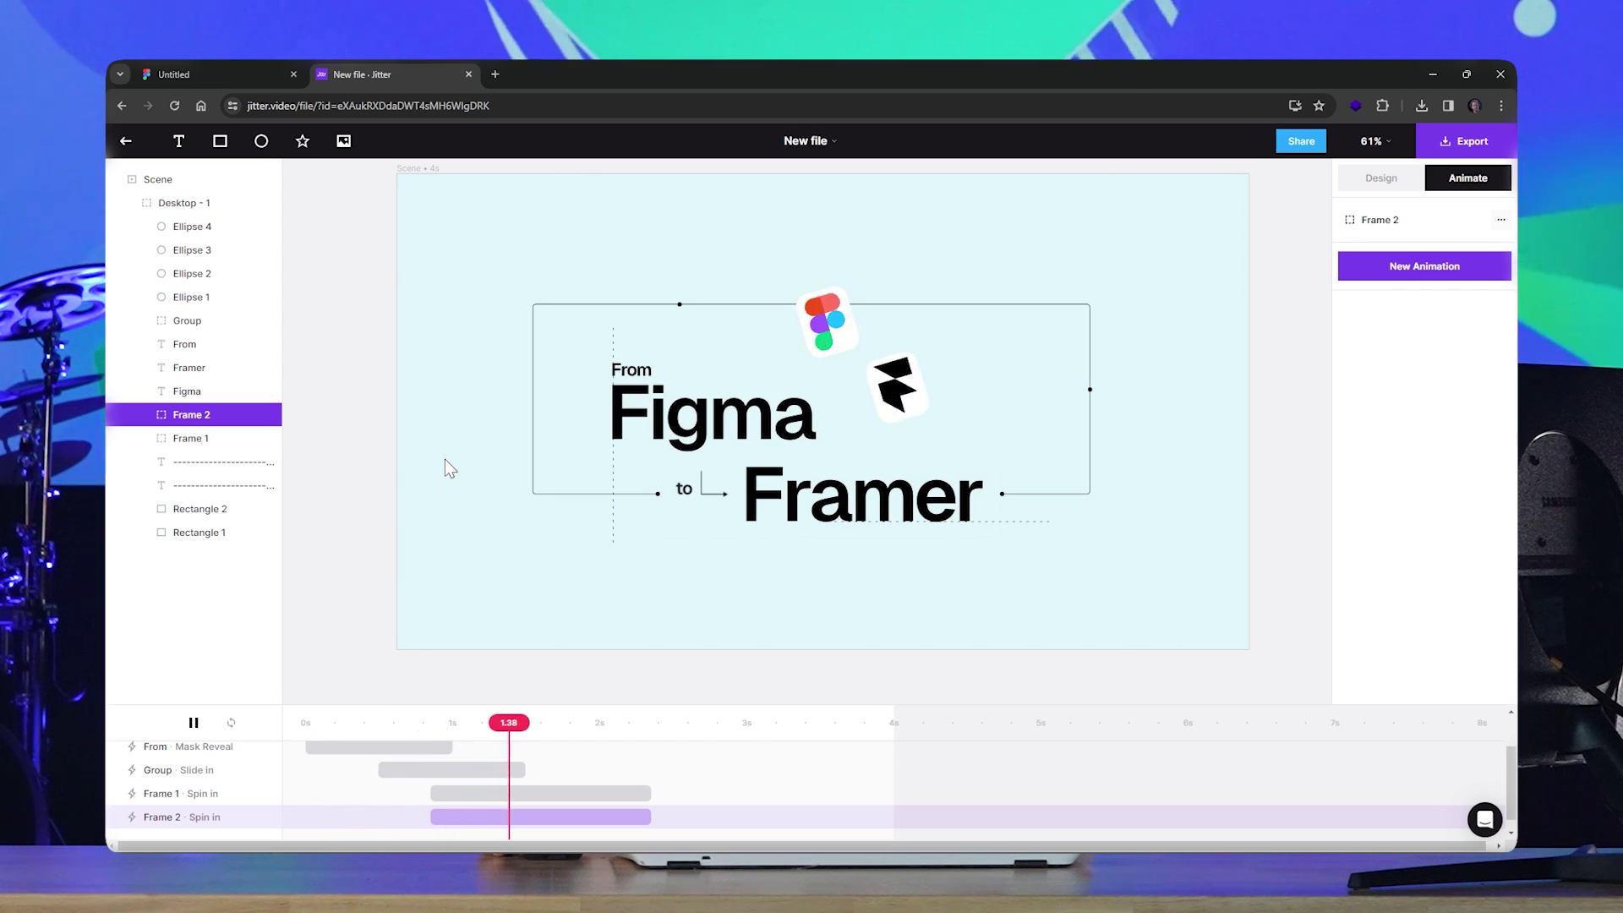
{"action": "left_click", "coordinate": [541, 795]}
{"action": "left_click", "coordinate": [541, 818], "text": "shift"}
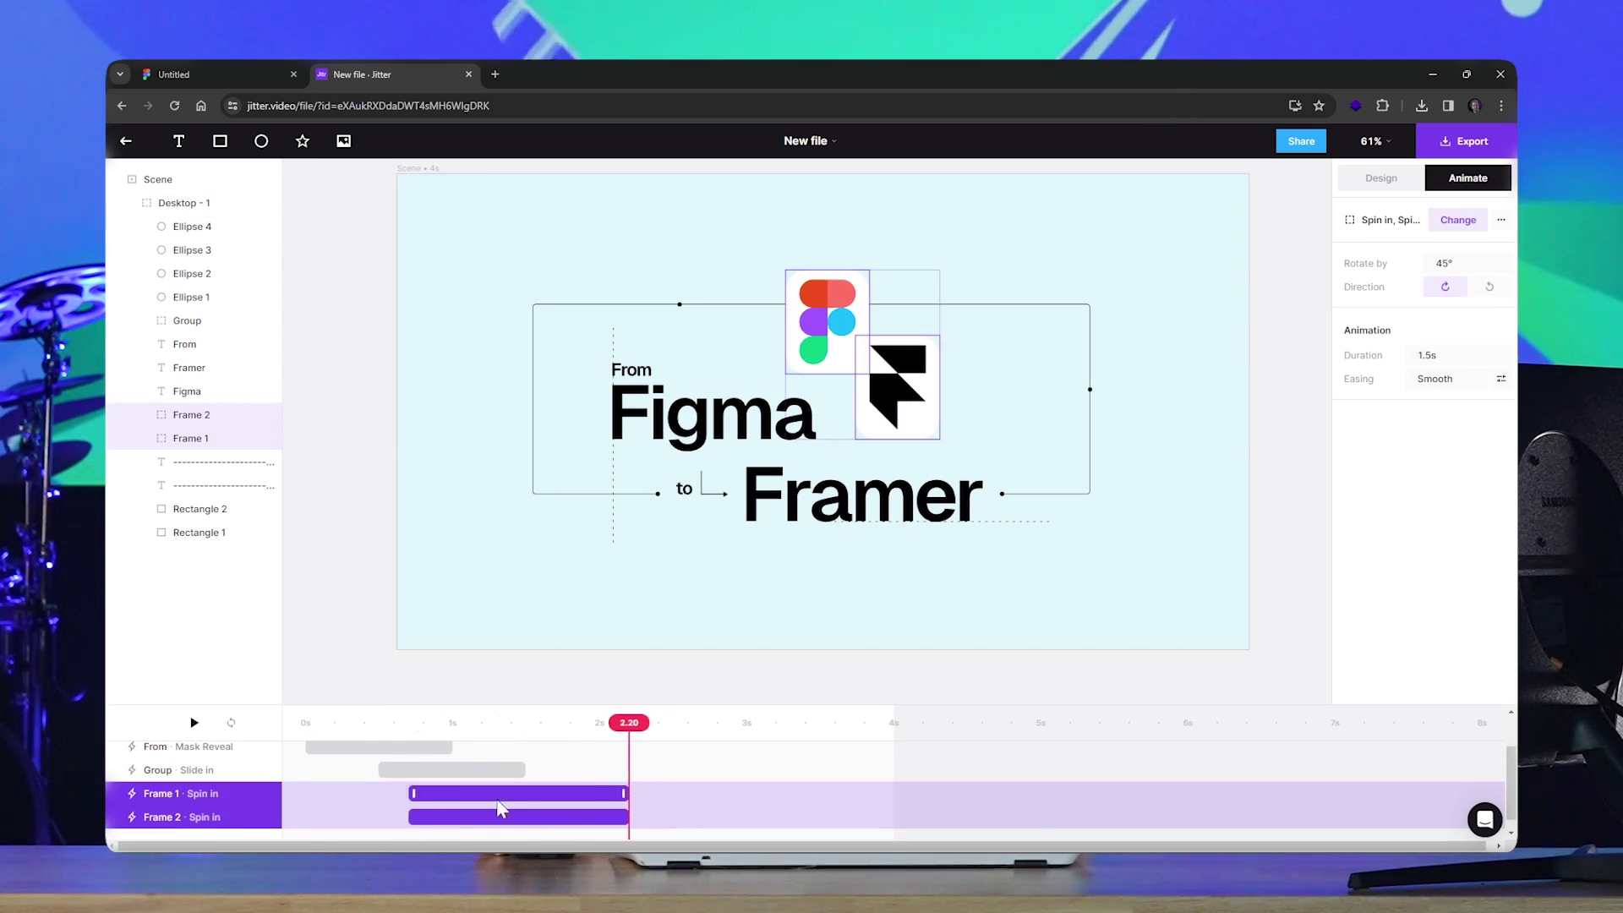
{"action": "left_click_drag", "start_coordinate": [502, 809], "coordinate": [463, 813]}
{"action": "key", "text": "Escape"}
{"action": "key", "text": "space"}
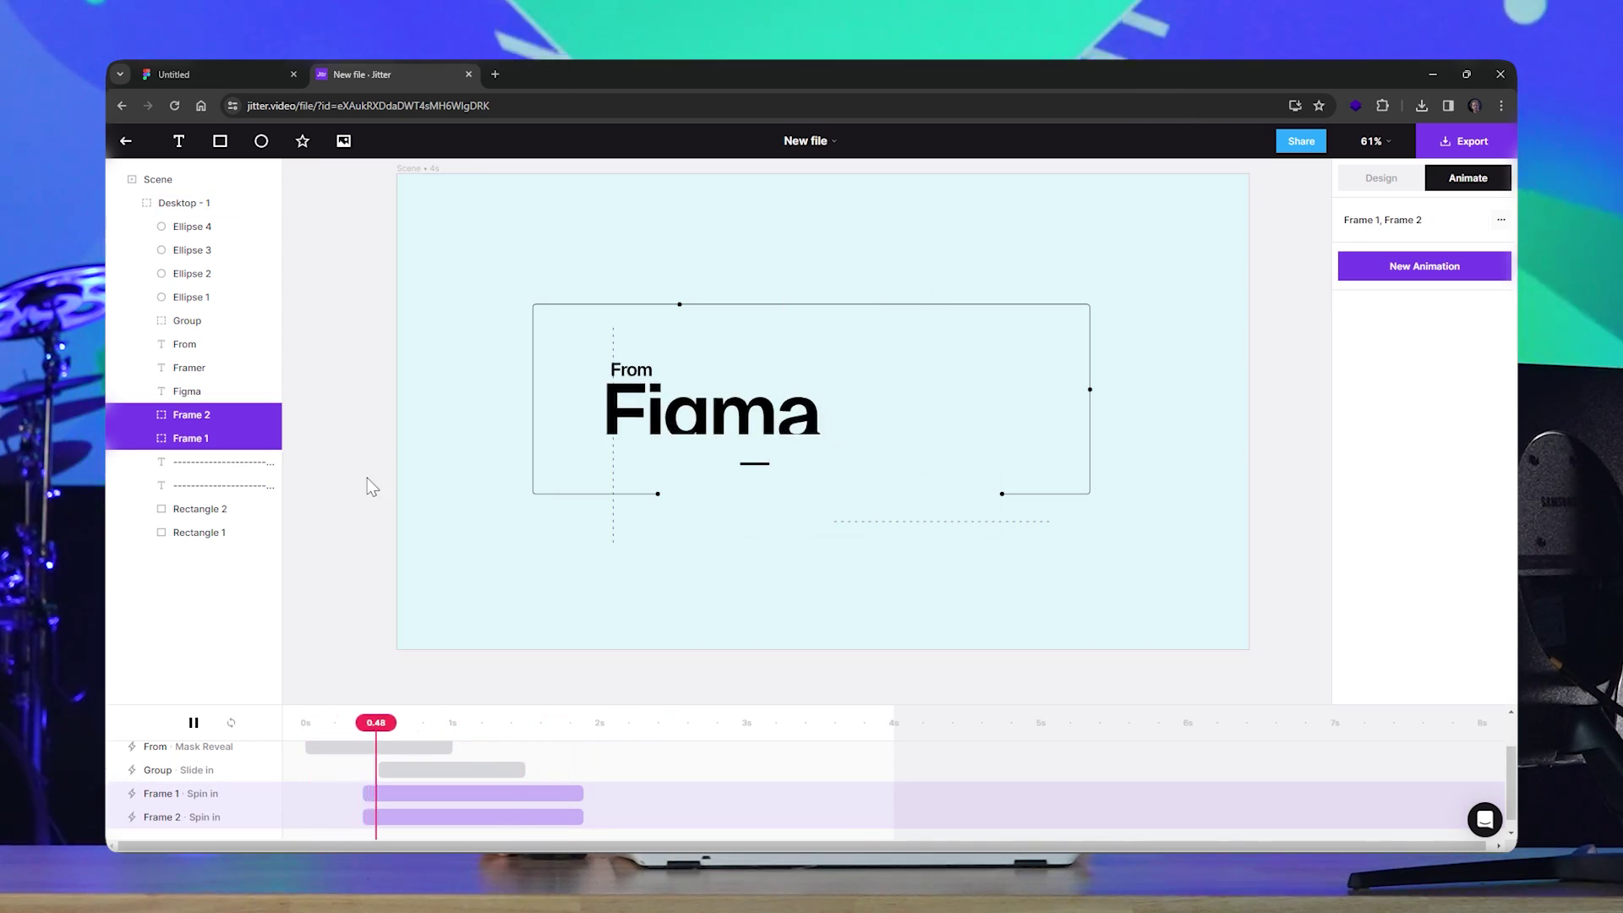
{"action": "key", "text": "space"}
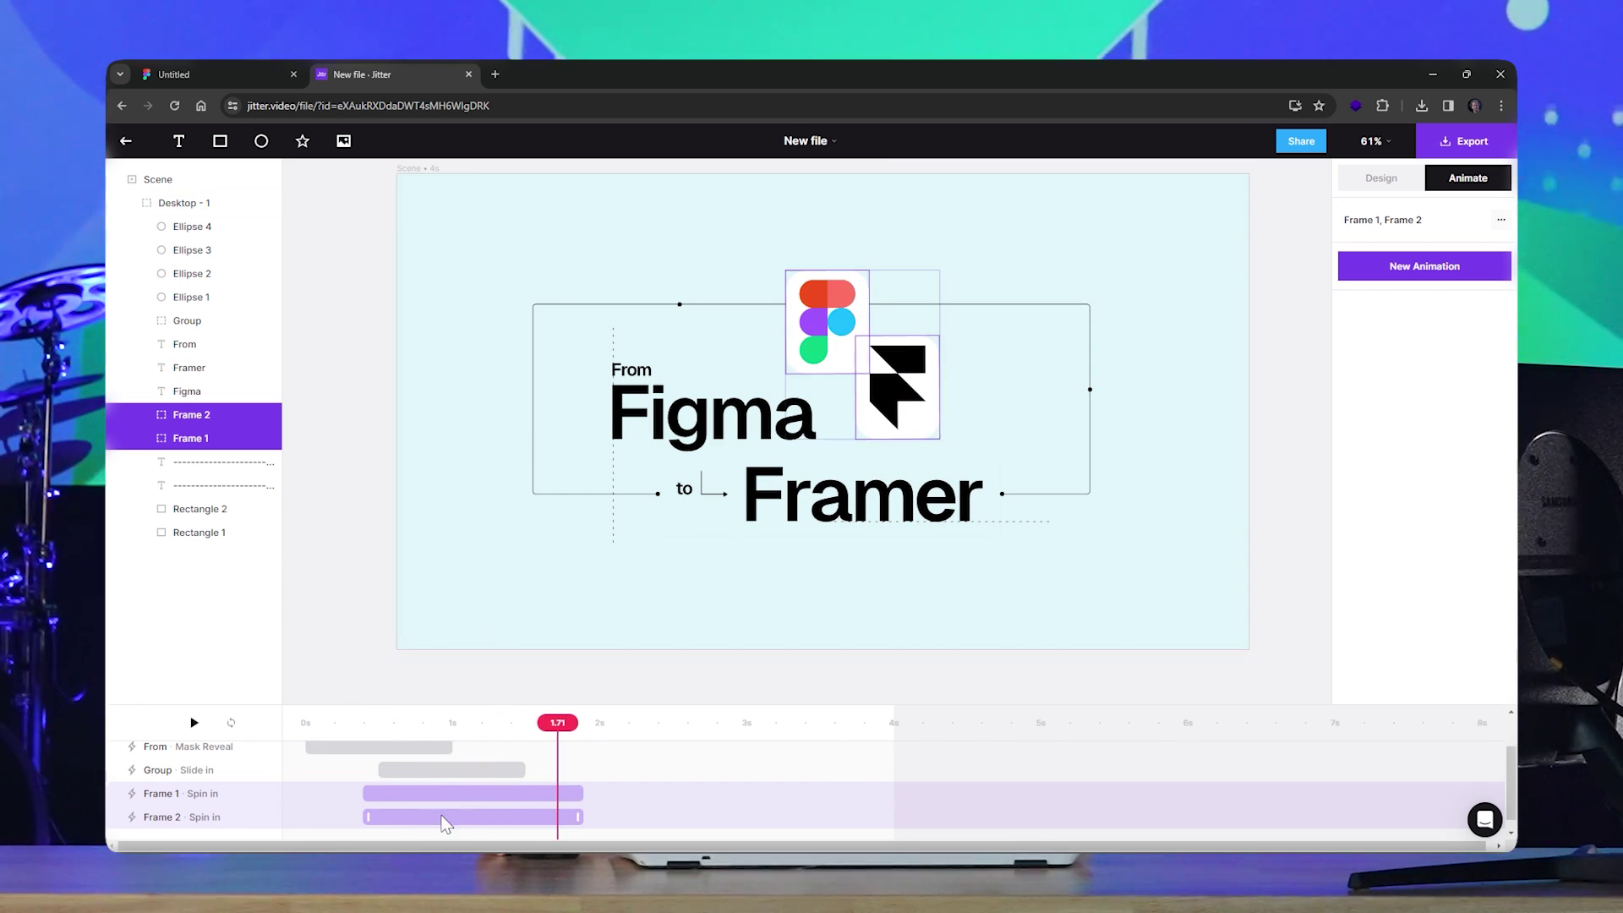
Delay the Framer logo's spin slightly after the Figma logo's and preview
{"action": "left_click_drag", "start_coordinate": [444, 818], "coordinate": [480, 826]}
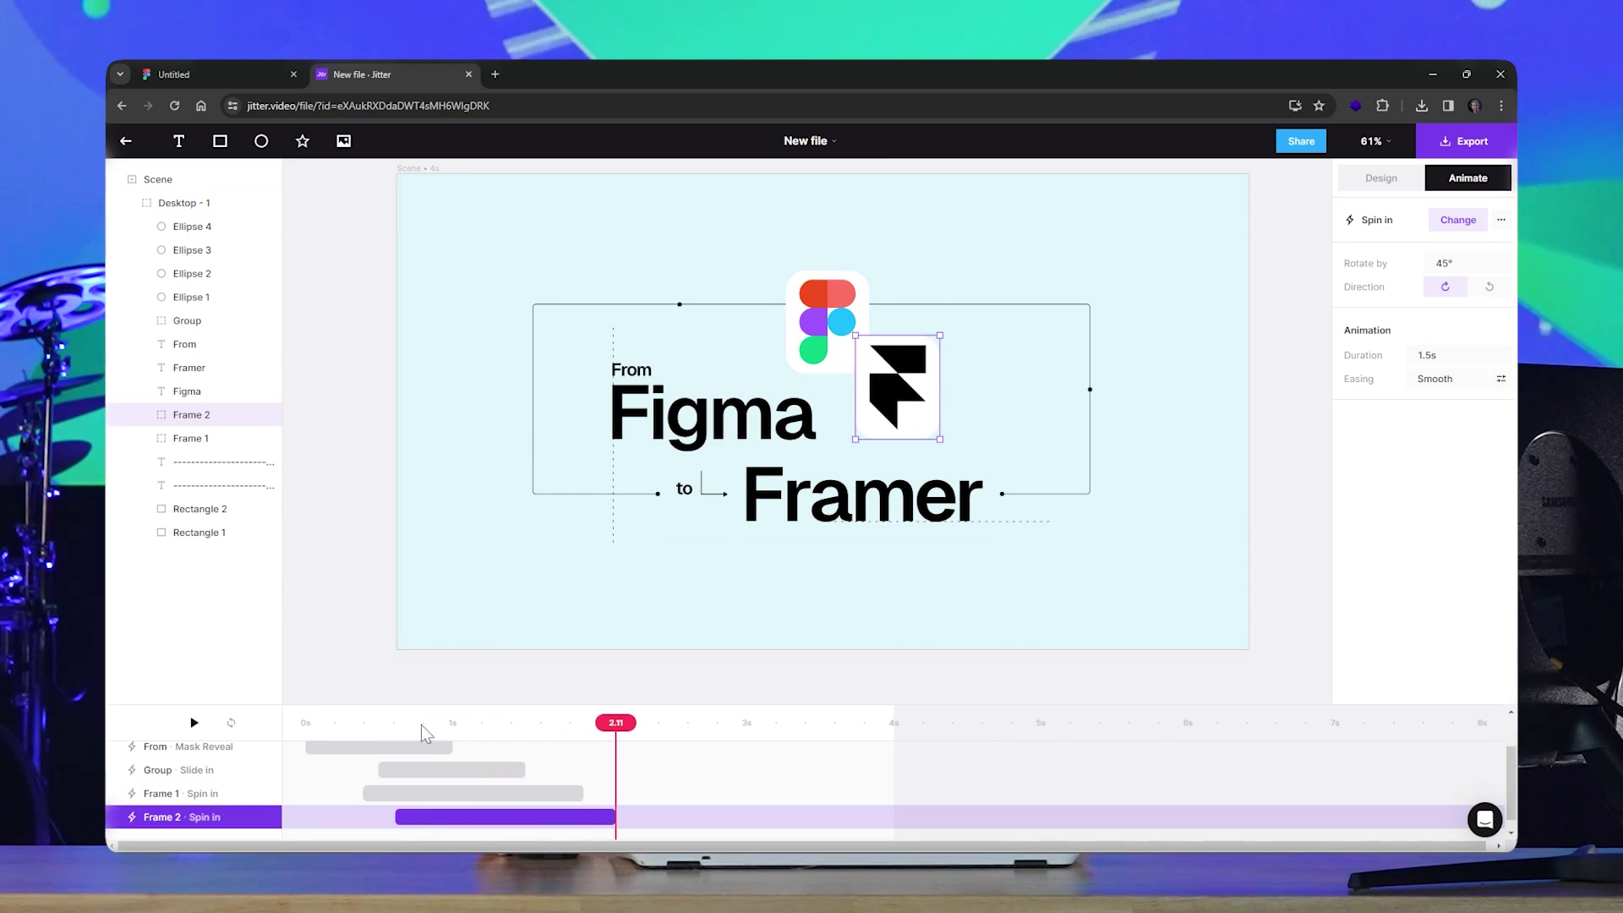
{"action": "key", "text": "Escape"}
{"action": "key", "text": "space"}
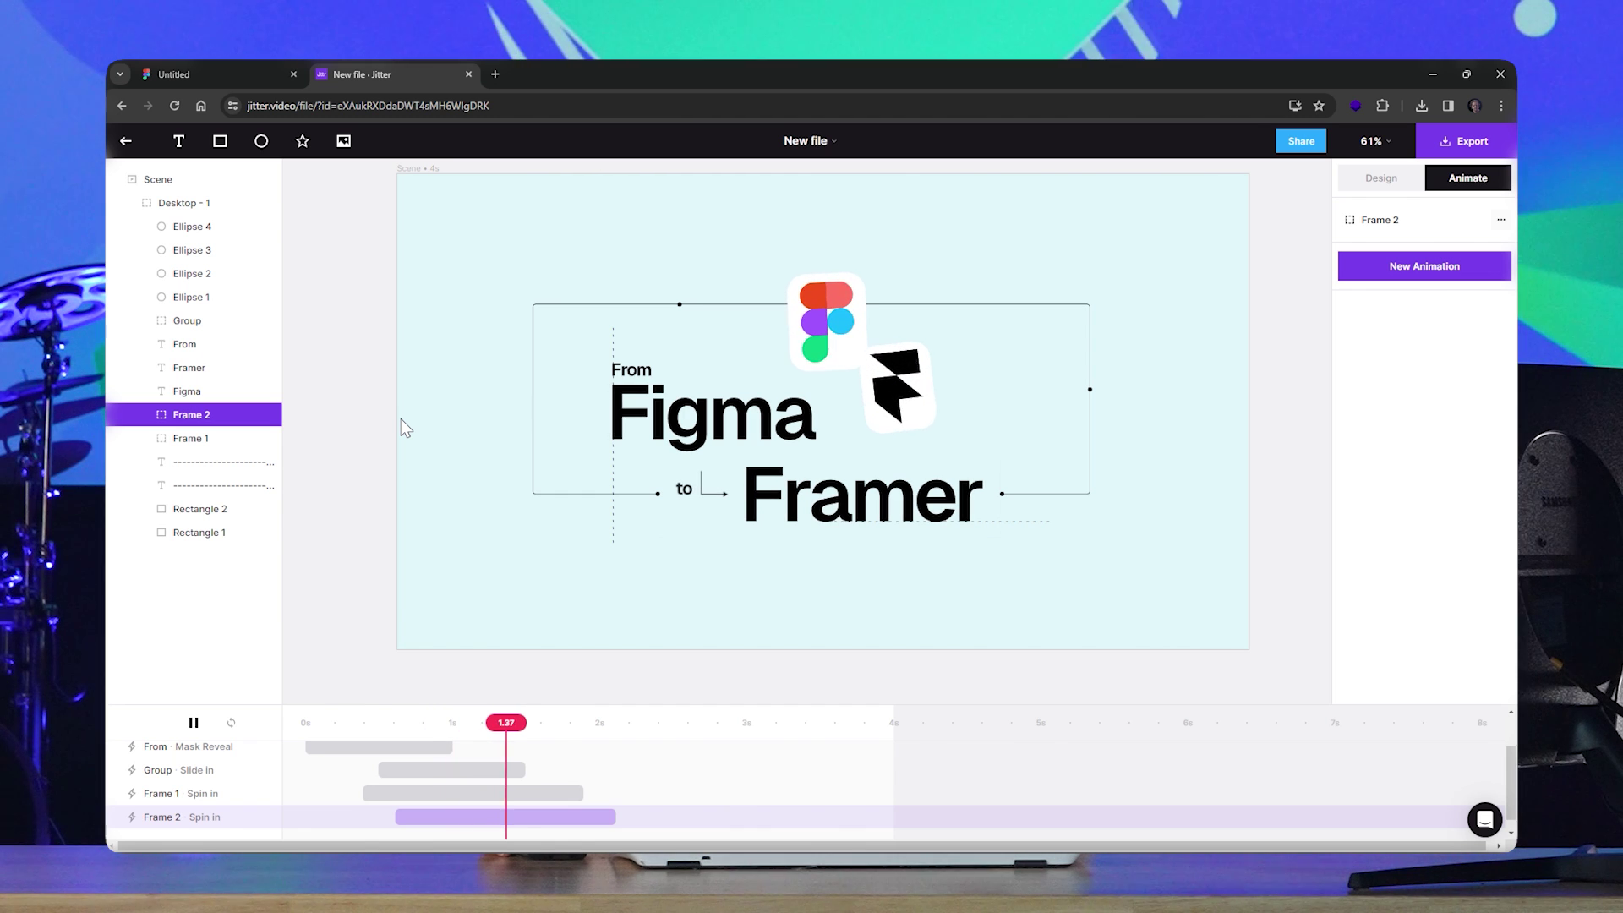
{"action": "key", "text": "space"}
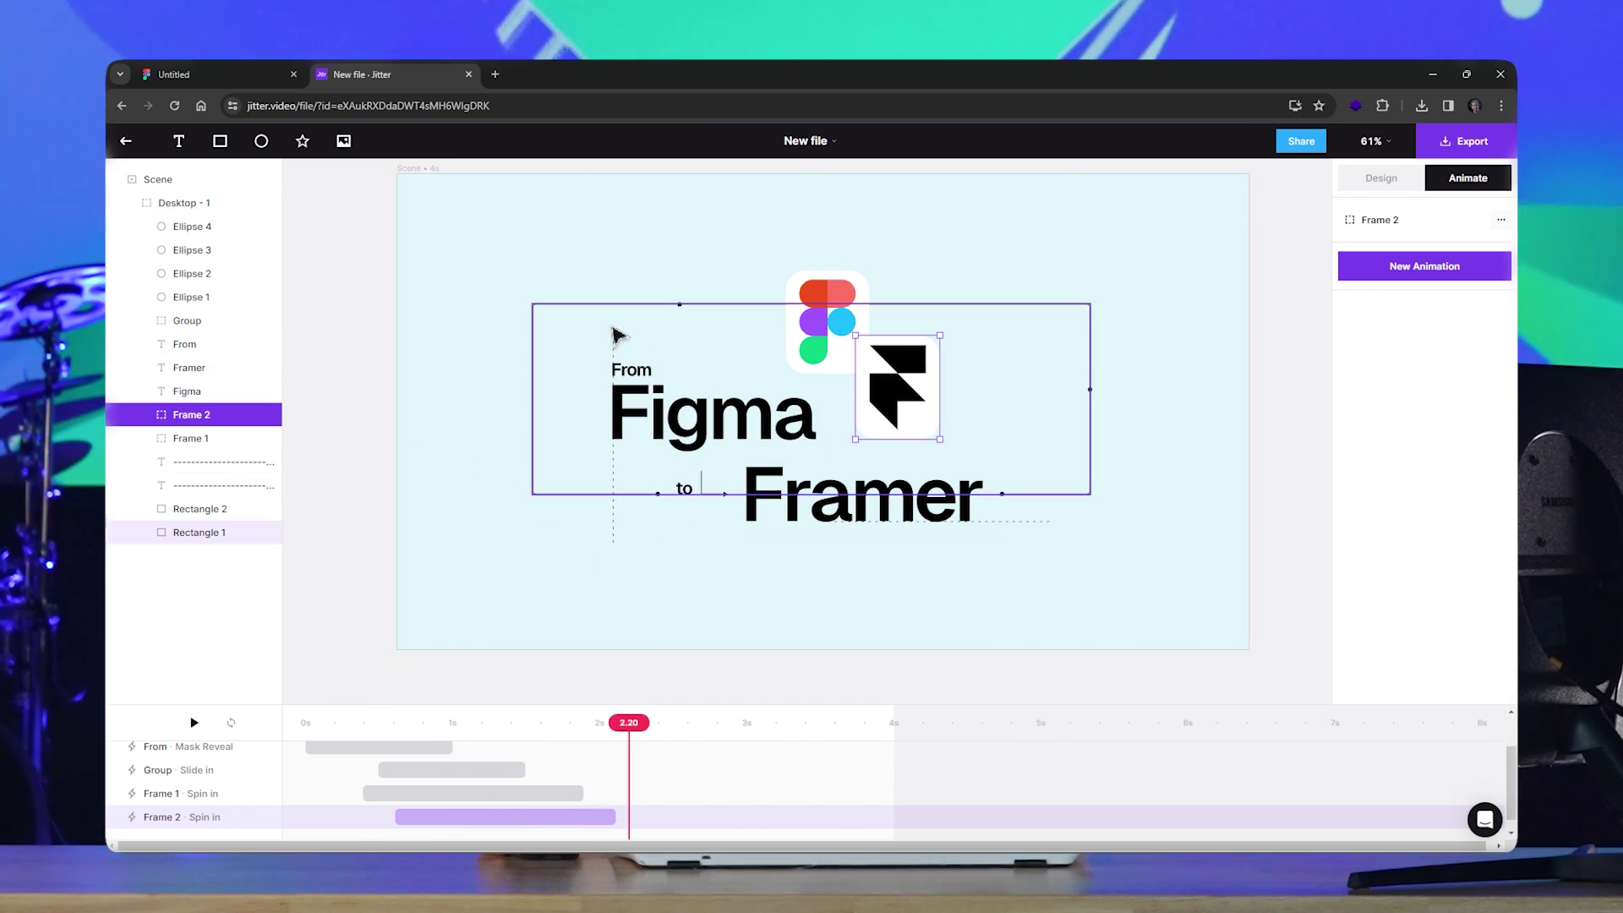
Add a Custom Move animation to the vertical dashed line
{"action": "left_click", "coordinate": [615, 338]}
{"action": "left_click", "coordinate": [1046, 521]}
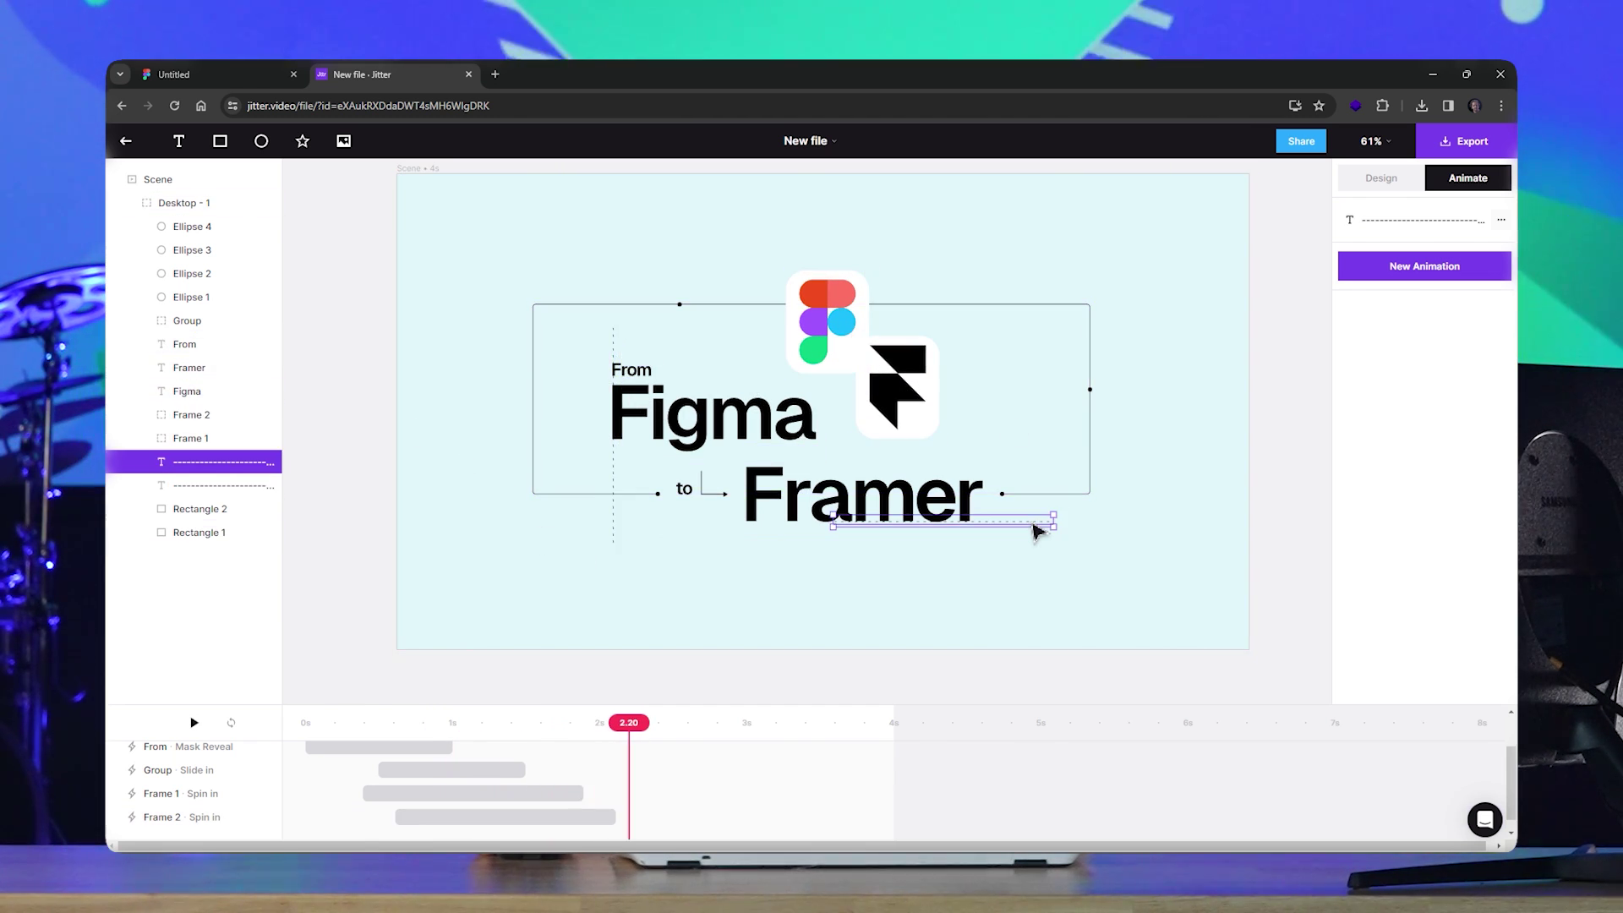
{"action": "scroll", "coordinate": [628, 376], "scroll_direction": "up", "scroll_amount": 5}
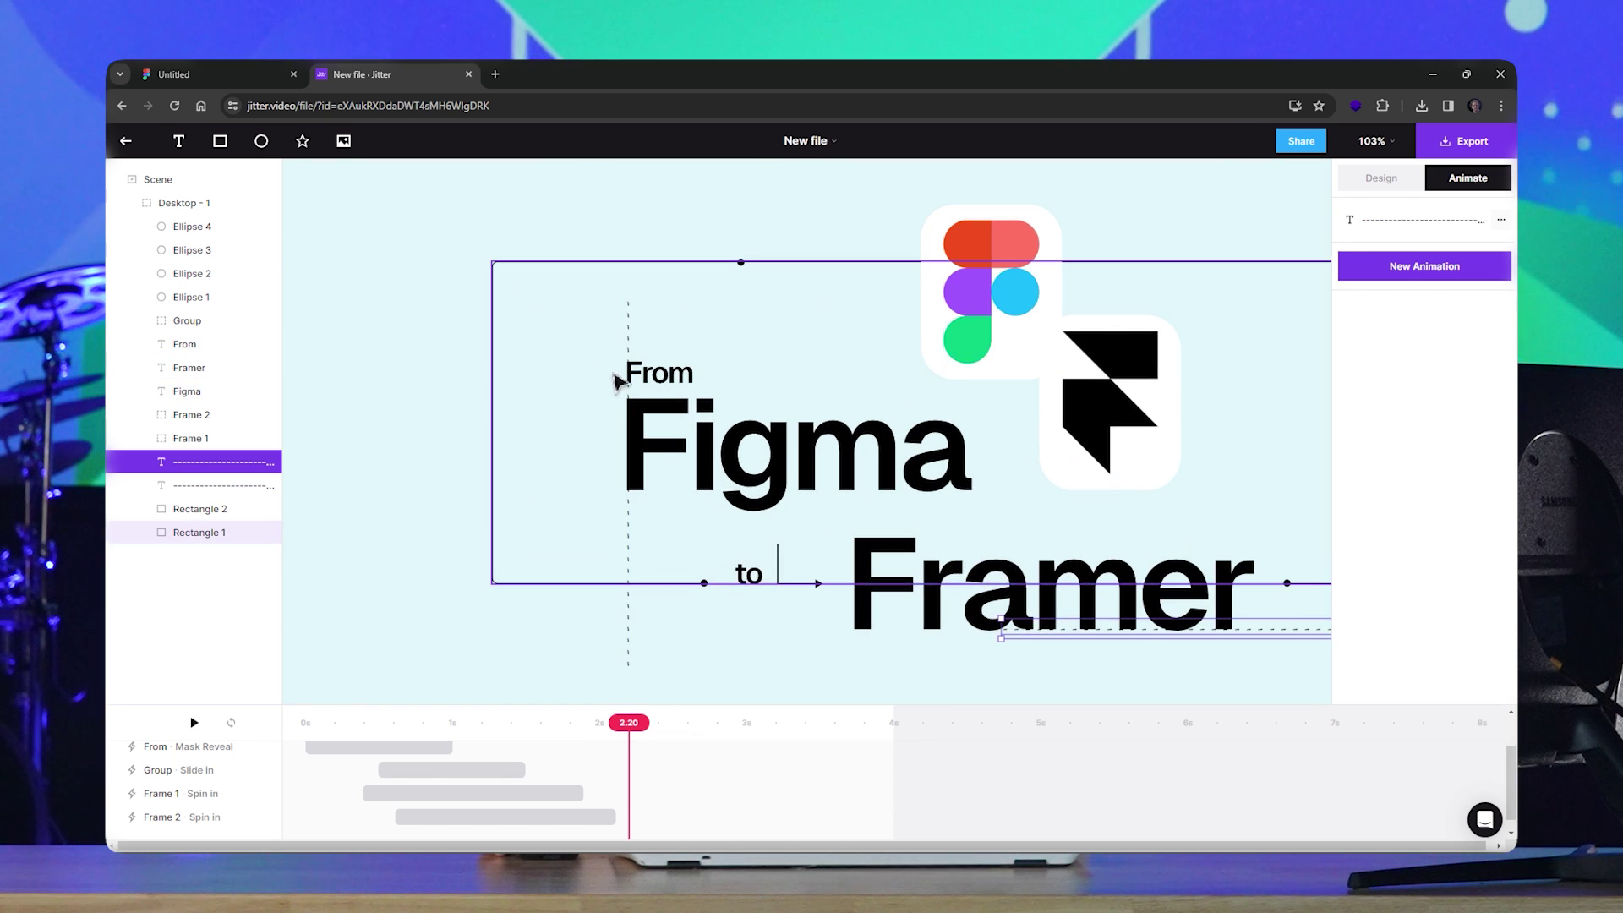
{"action": "scroll", "coordinate": [655, 388], "scroll_direction": "down", "scroll_amount": 4}
{"action": "scroll", "coordinate": [659, 385], "scroll_direction": "down", "scroll_amount": 3}
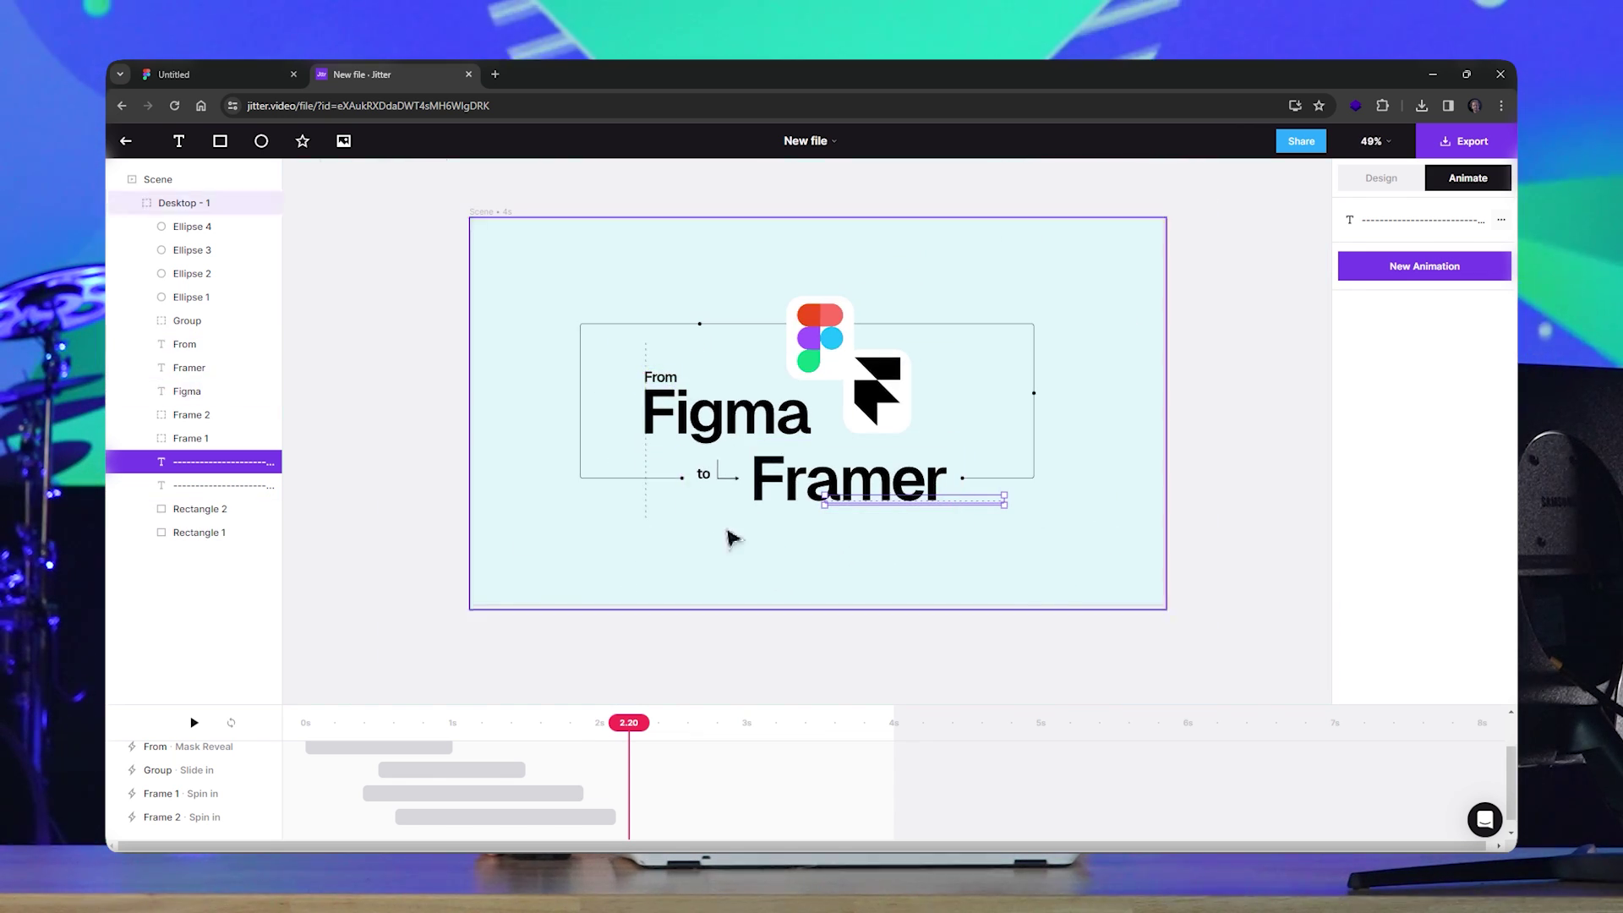
{"action": "left_click", "coordinate": [648, 364]}
{"action": "left_click", "coordinate": [1438, 267]}
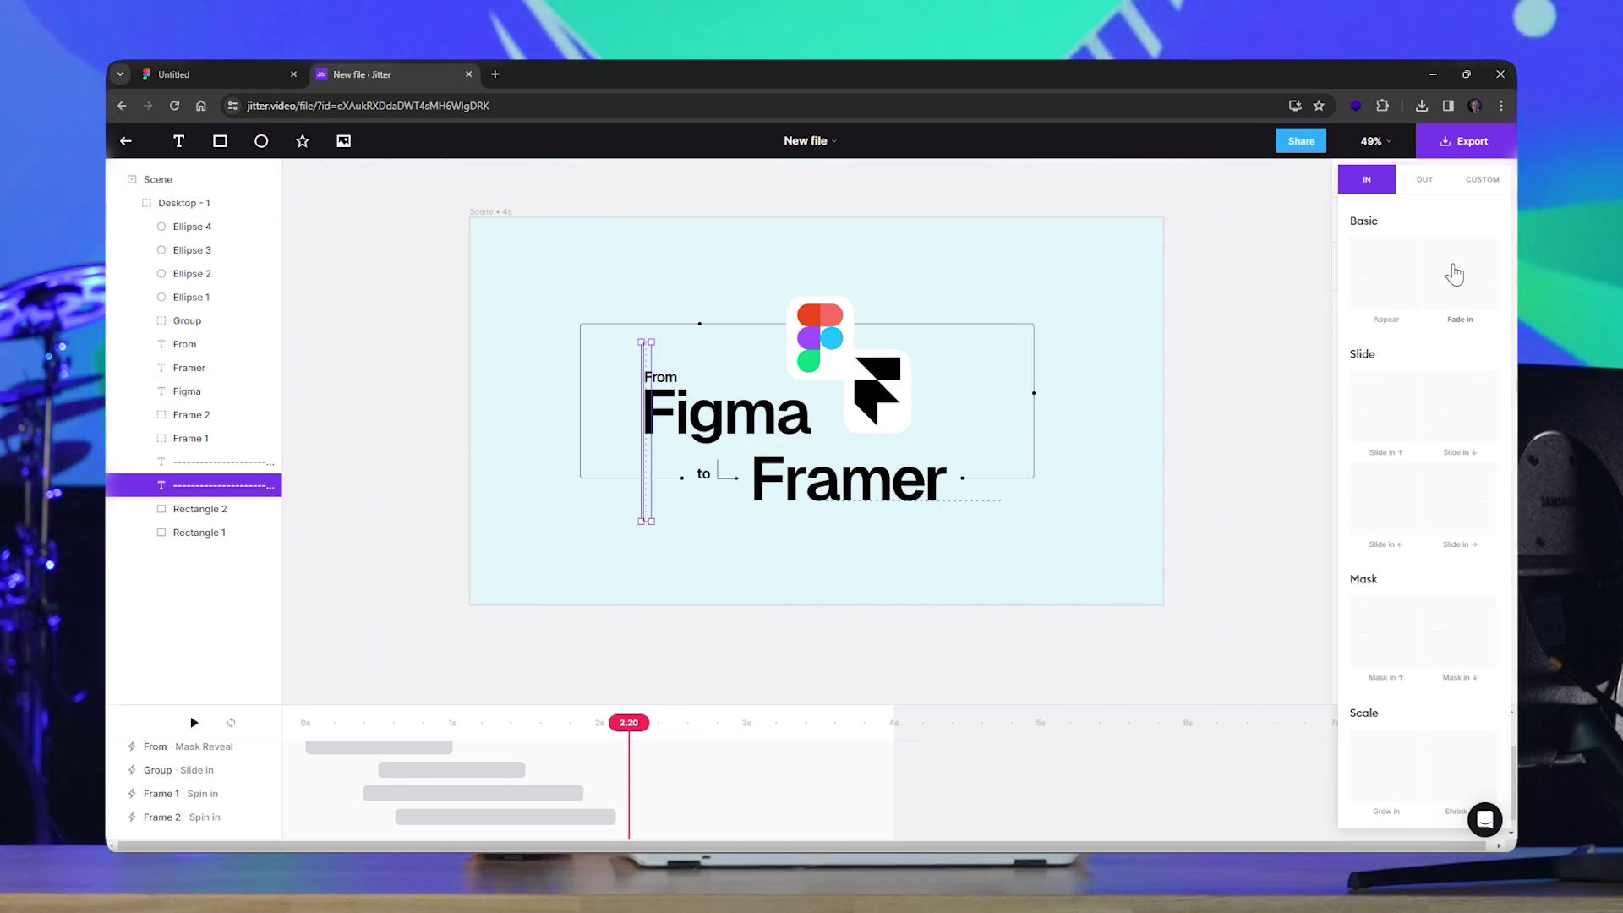
{"action": "left_click", "coordinate": [1475, 182]}
{"action": "left_click", "coordinate": [1376, 246]}
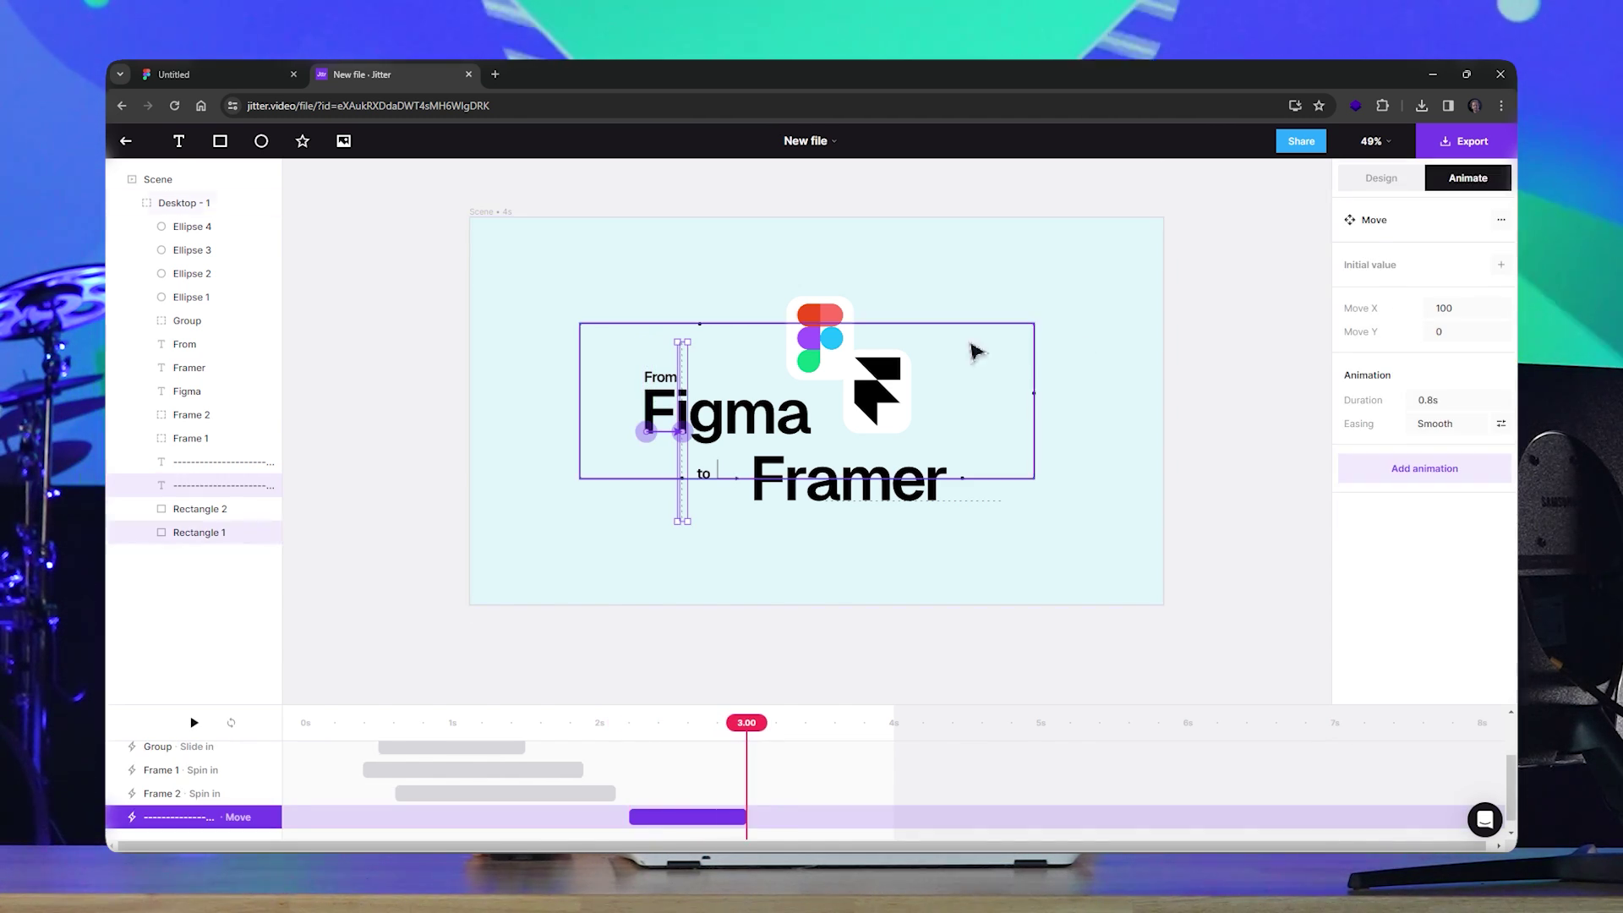
Set the line's starting position to Move Y -511 so it drops from above
{"action": "scroll", "coordinate": [651, 427], "scroll_direction": "up", "scroll_amount": 5}
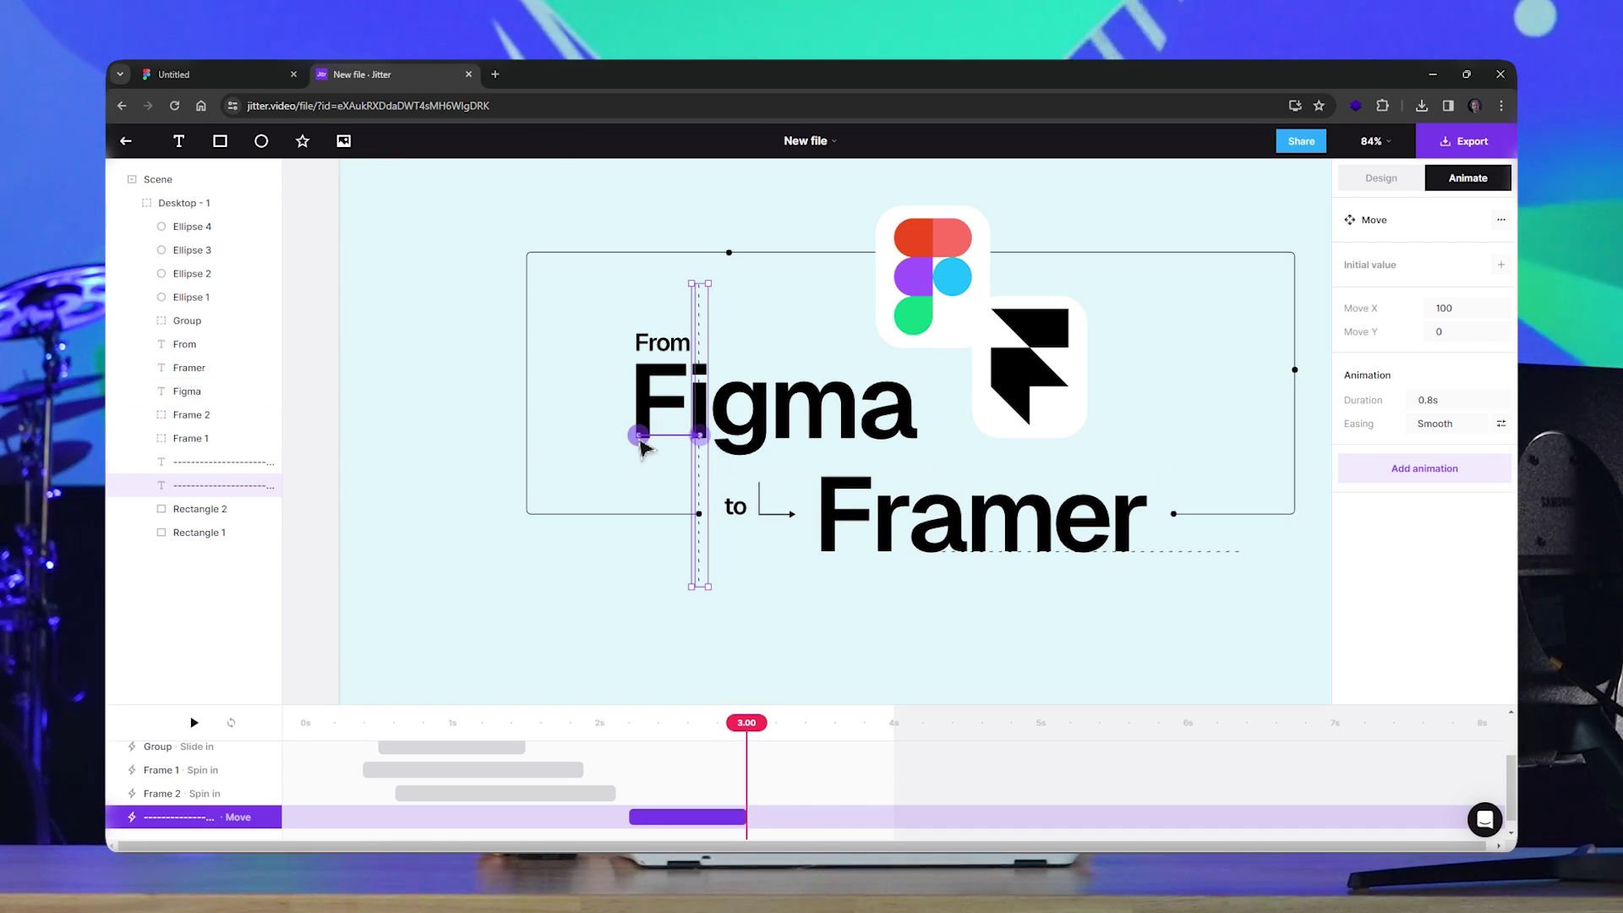
{"action": "left_click_drag", "start_coordinate": [643, 447], "coordinate": [695, 149]}
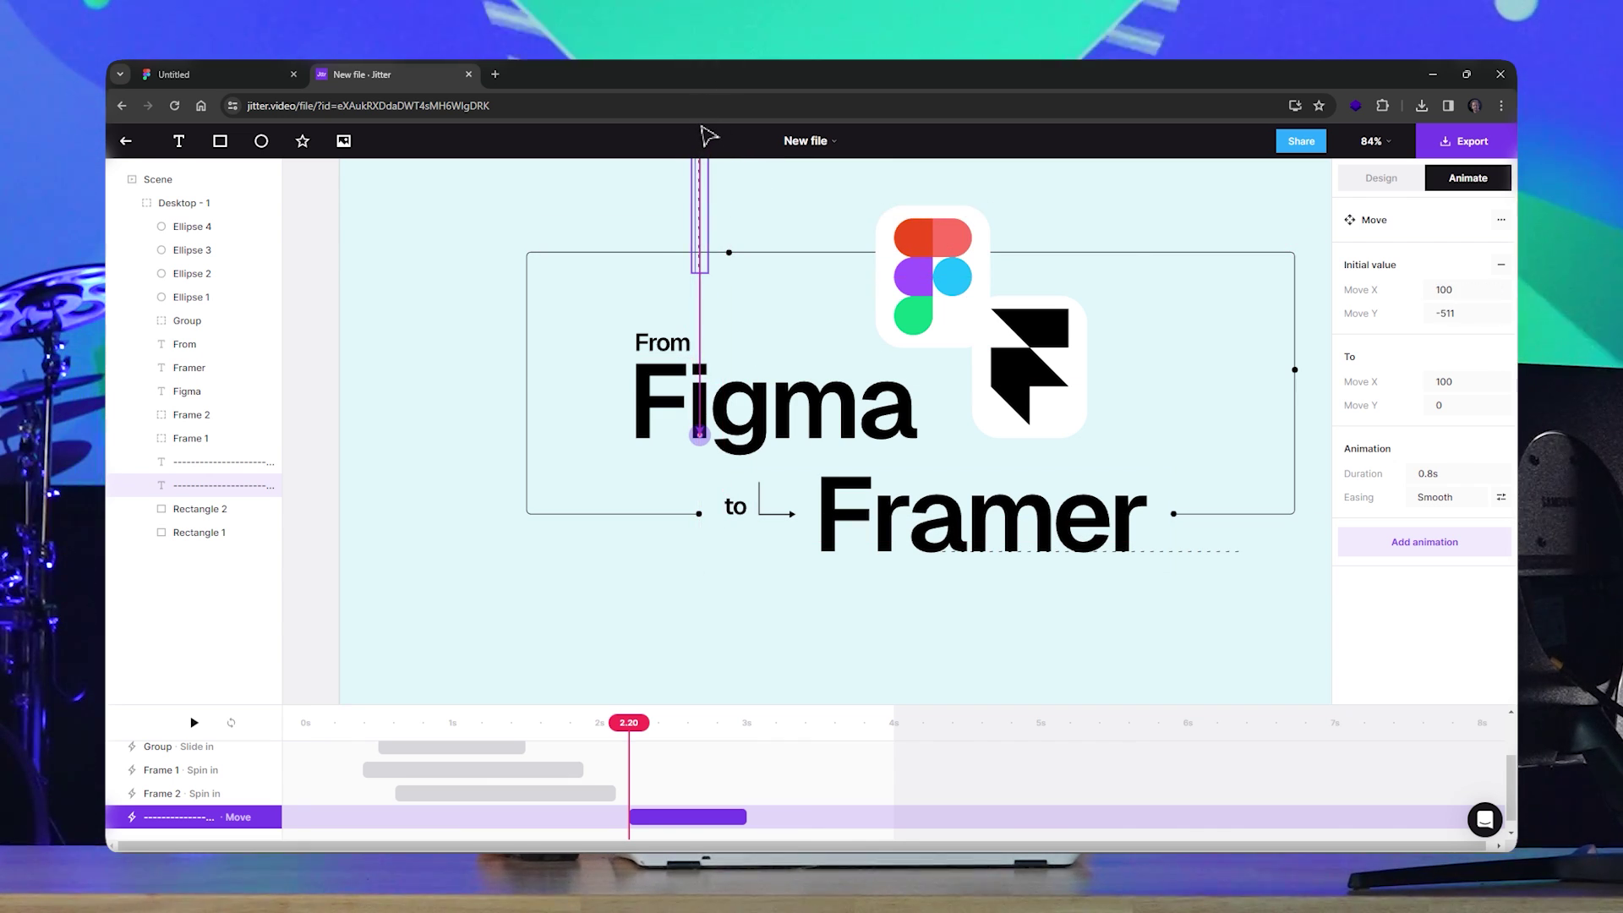
{"action": "scroll", "coordinate": [816, 296], "scroll_direction": "down", "scroll_amount": 3}
{"action": "scroll", "coordinate": [816, 296], "scroll_direction": "up", "scroll_amount": 3}
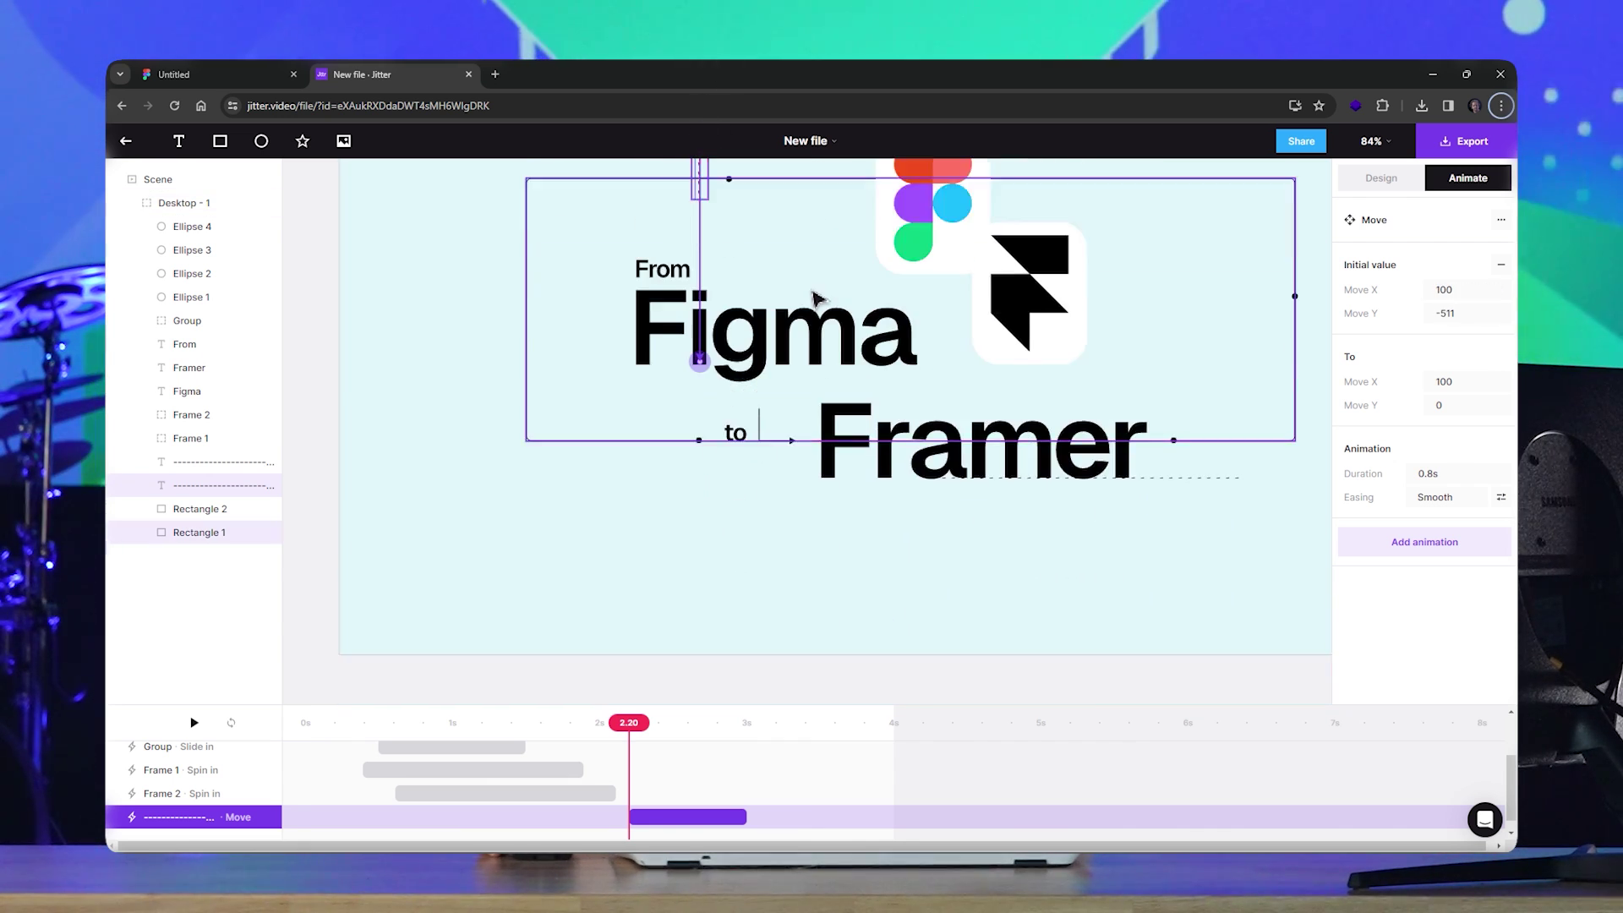
Preview the scene, then raise the line's starting point far above the scene
{"action": "left_click", "coordinate": [1047, 637]}
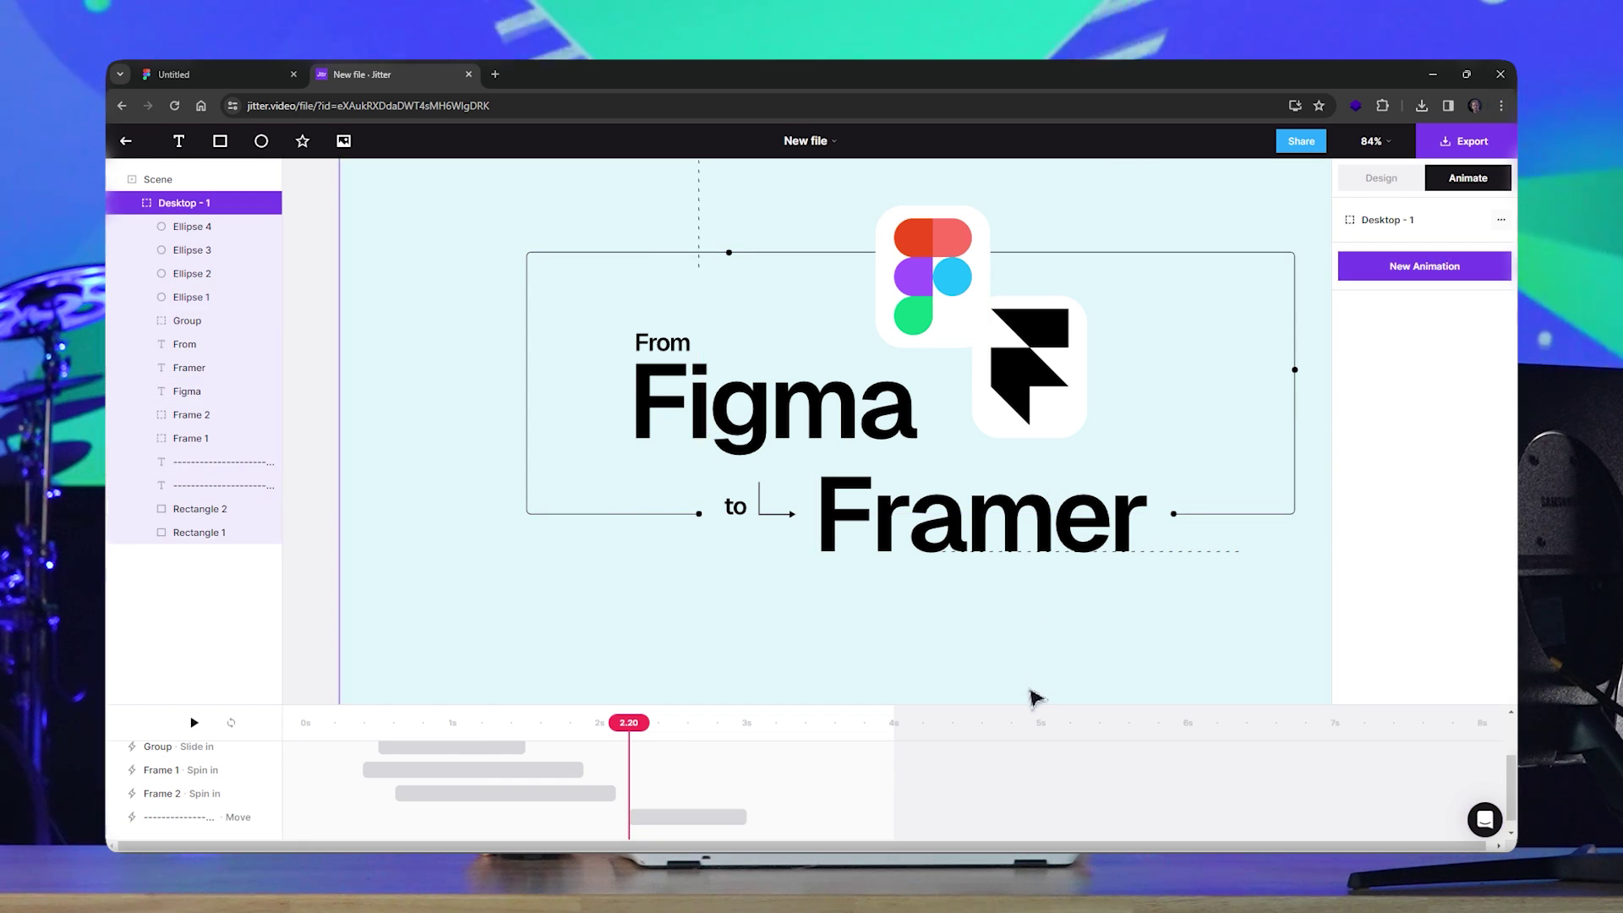
{"action": "scroll", "coordinate": [1015, 644], "scroll_direction": "down", "scroll_amount": 5}
{"action": "left_click", "coordinate": [884, 246]}
{"action": "key", "text": "space"}
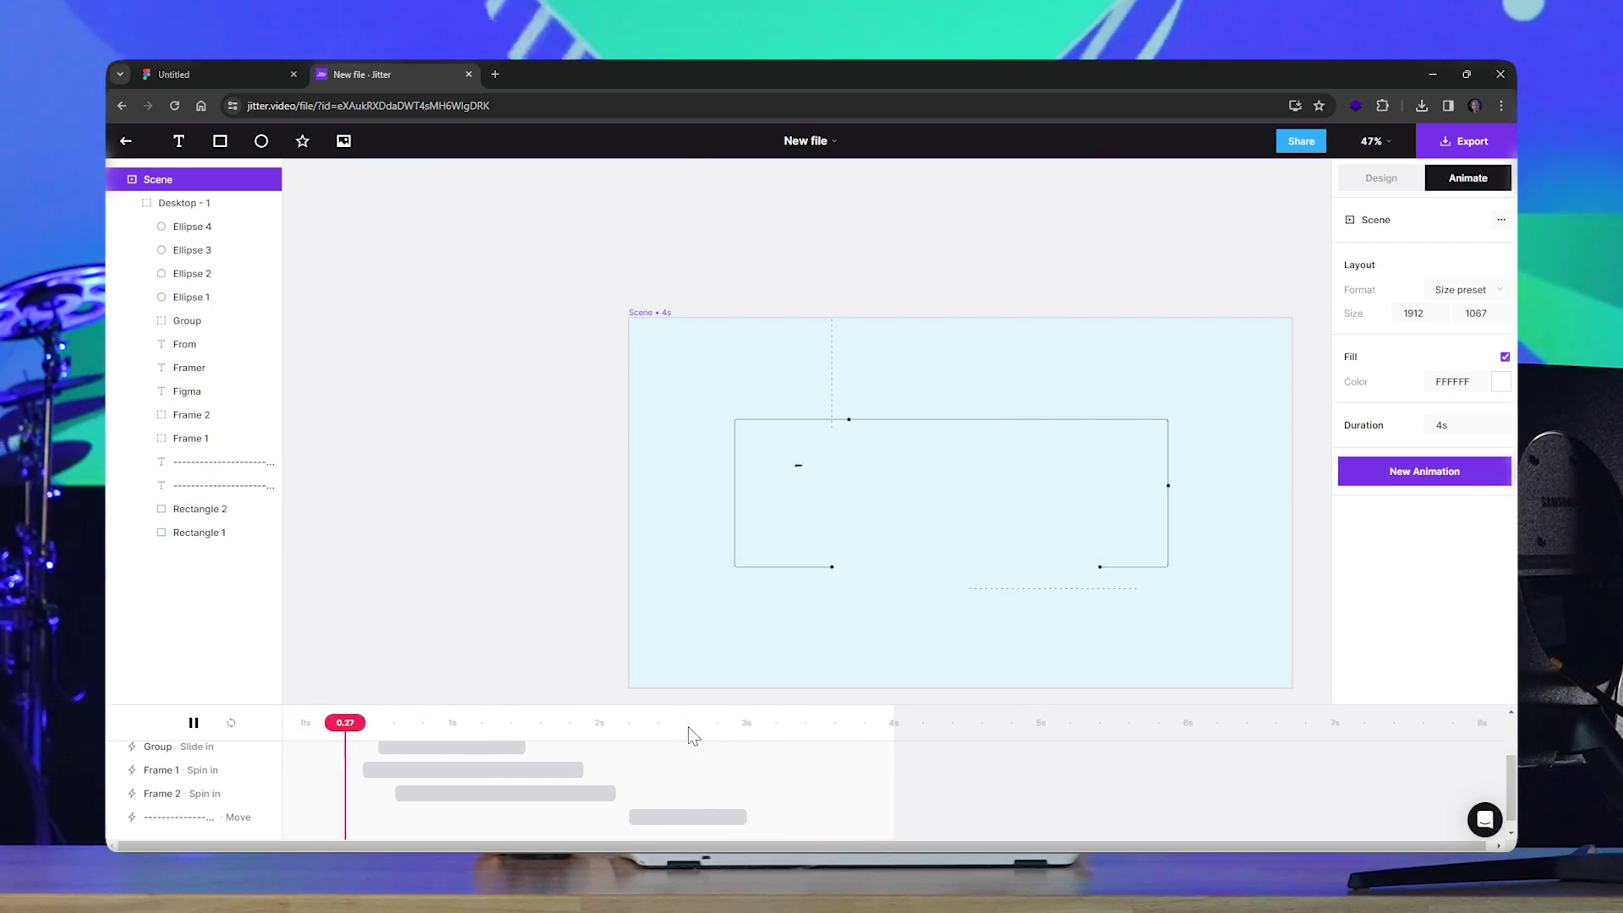
{"action": "key", "text": "space"}
{"action": "left_click", "coordinate": [683, 821]}
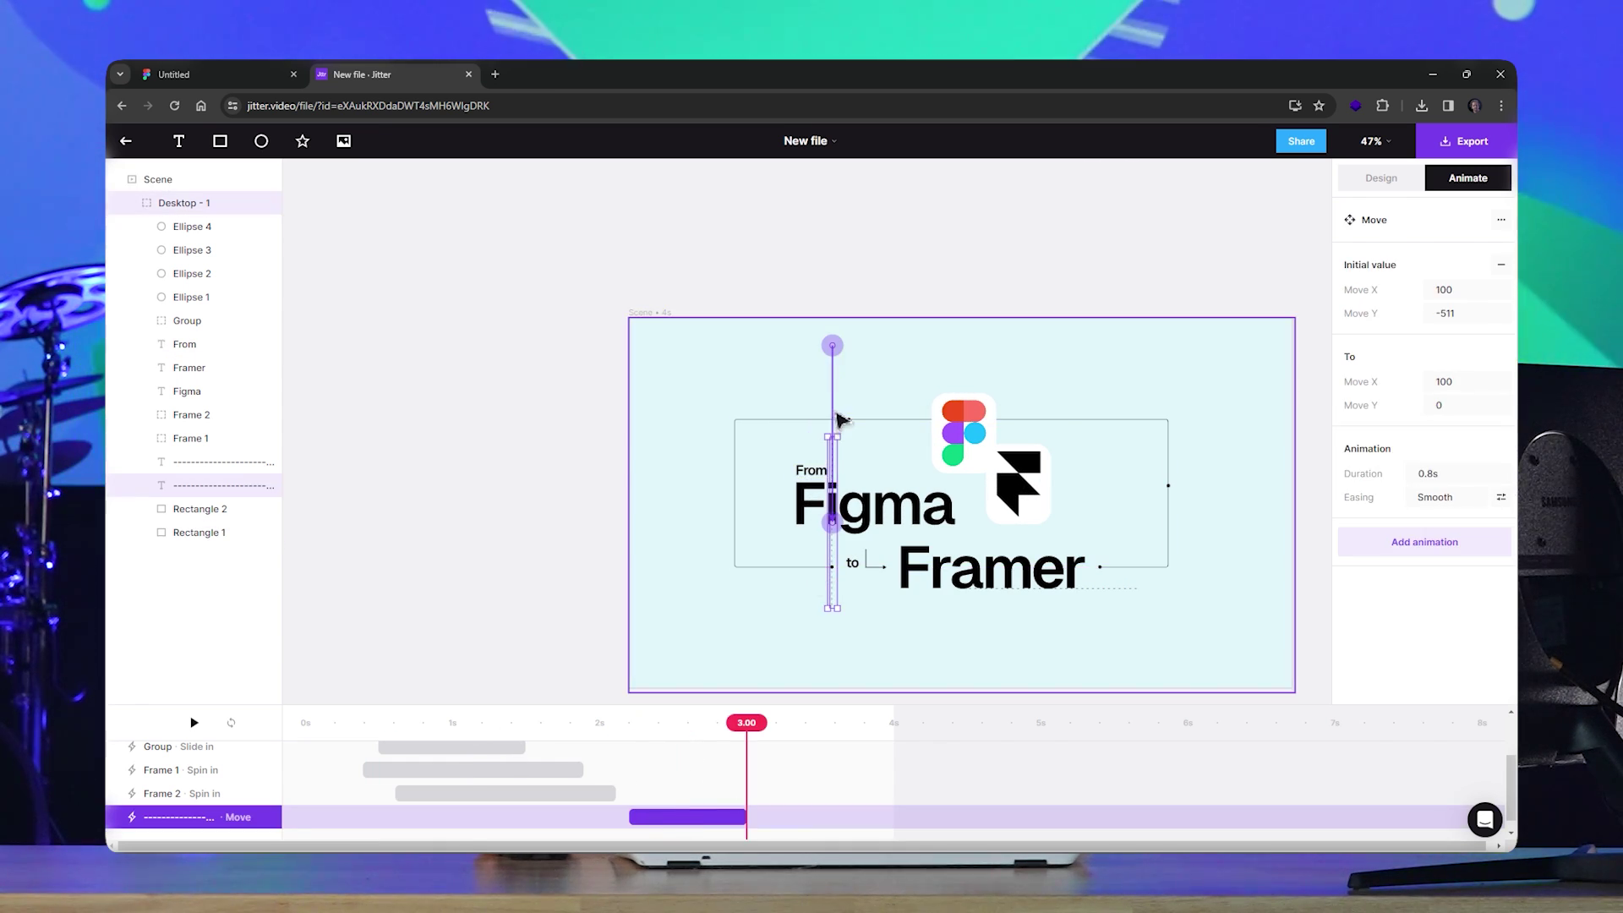
{"action": "left_click_drag", "start_coordinate": [829, 350], "coordinate": [834, 217]}
{"action": "key", "text": "space"}
{"action": "key", "text": "space"}
Give the drop-in Elastic easing, lengthen it to 1.3 s and start it earlier
{"action": "left_click", "coordinate": [717, 819]}
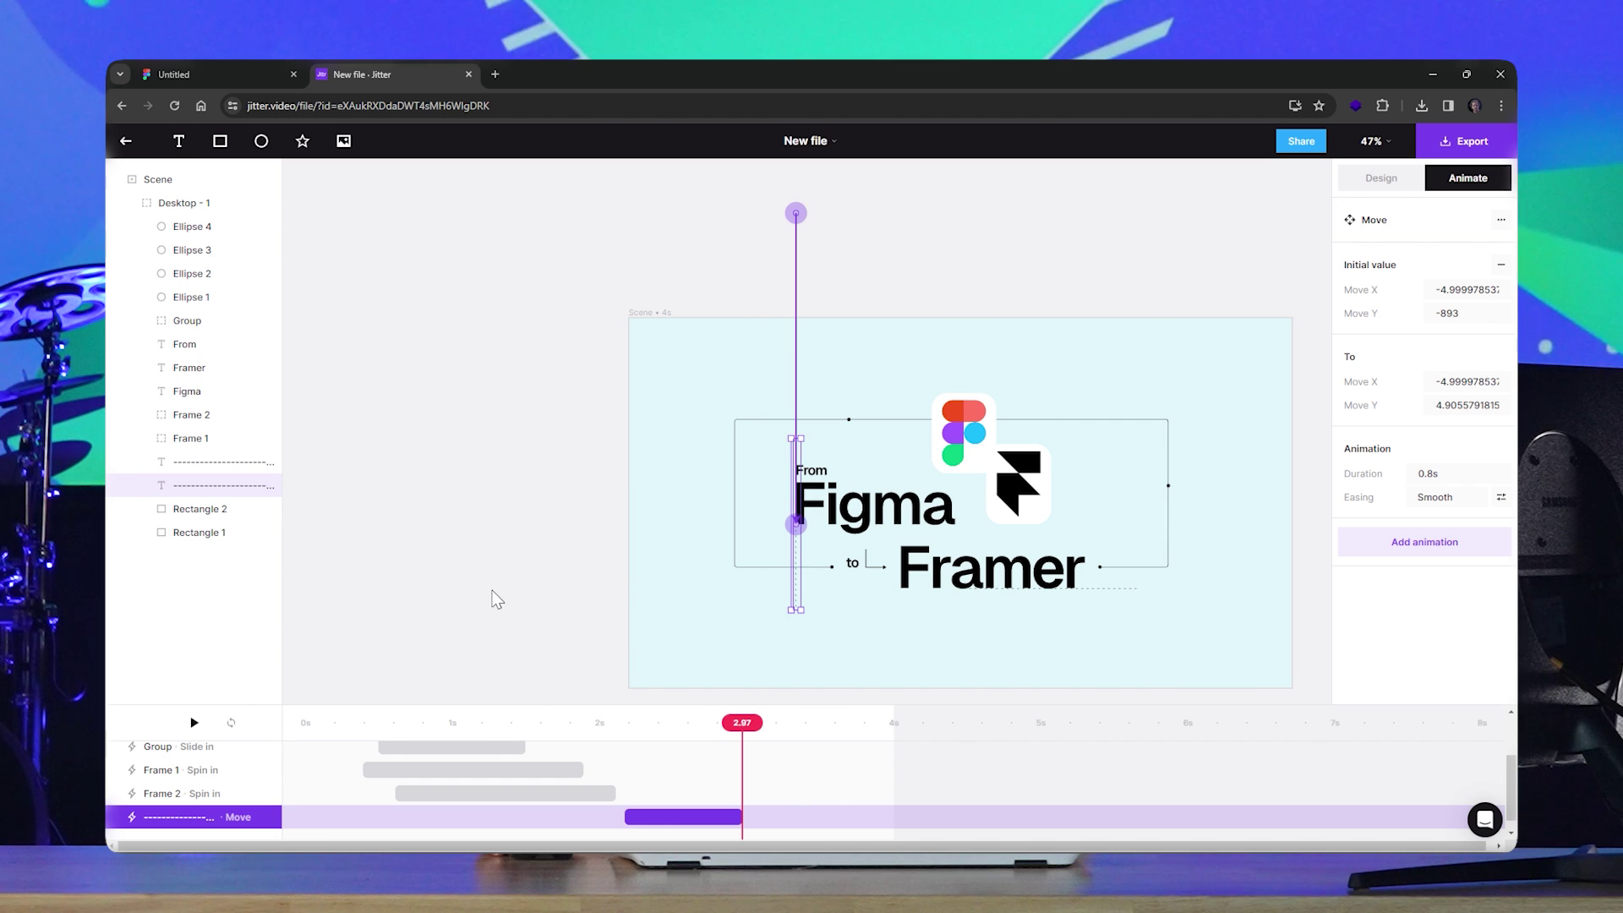
{"action": "left_click", "coordinate": [1456, 498]}
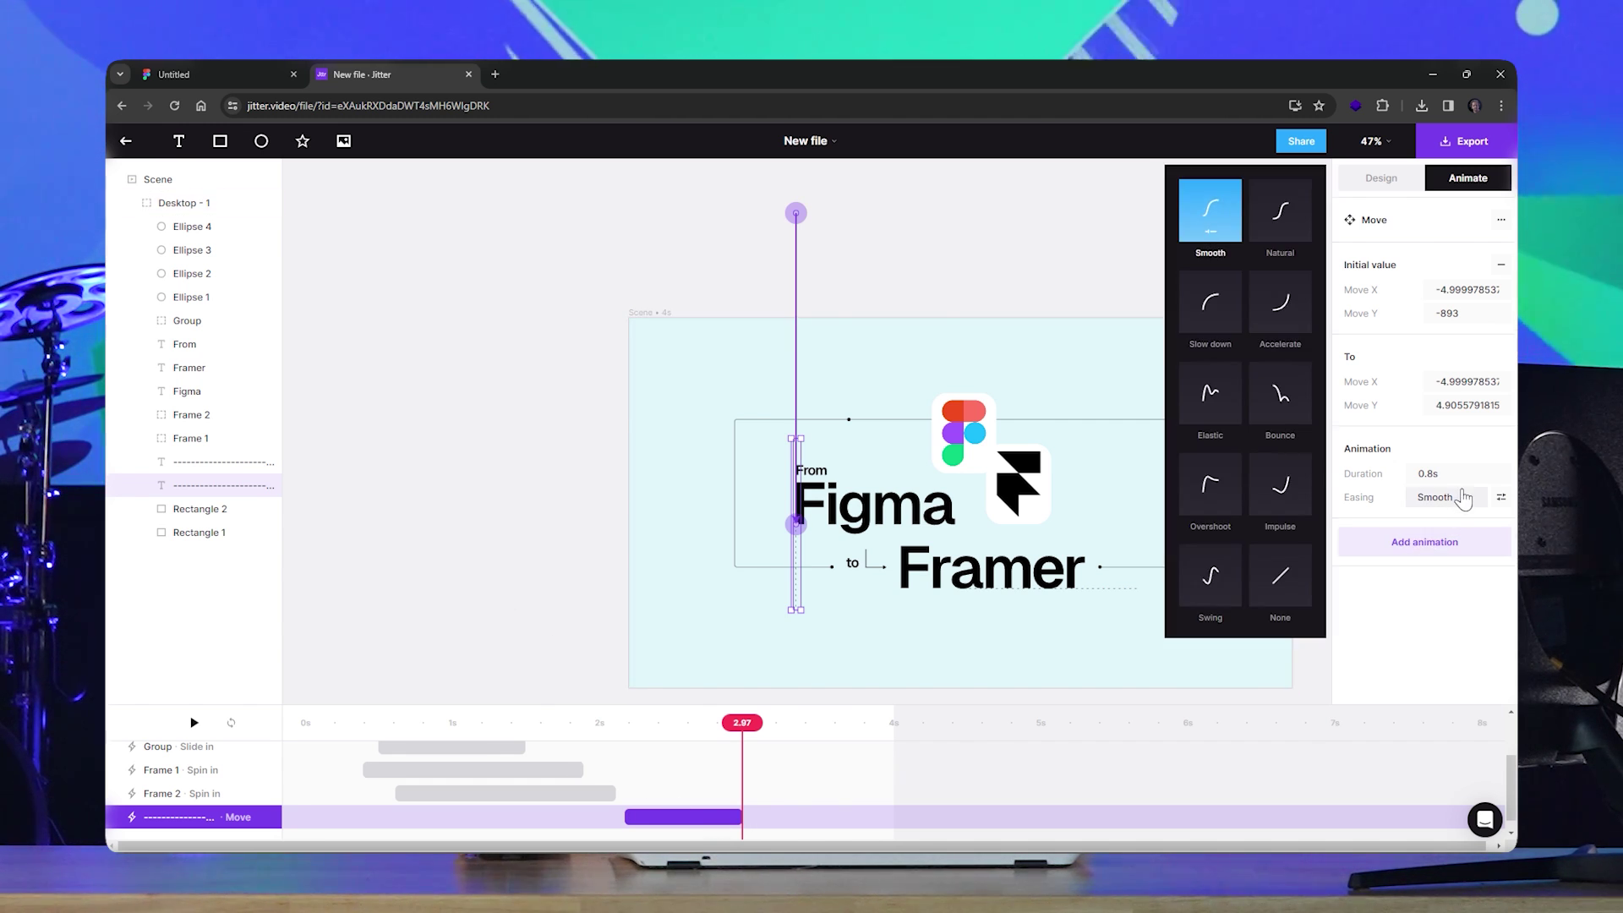
{"action": "left_click", "coordinate": [1212, 420]}
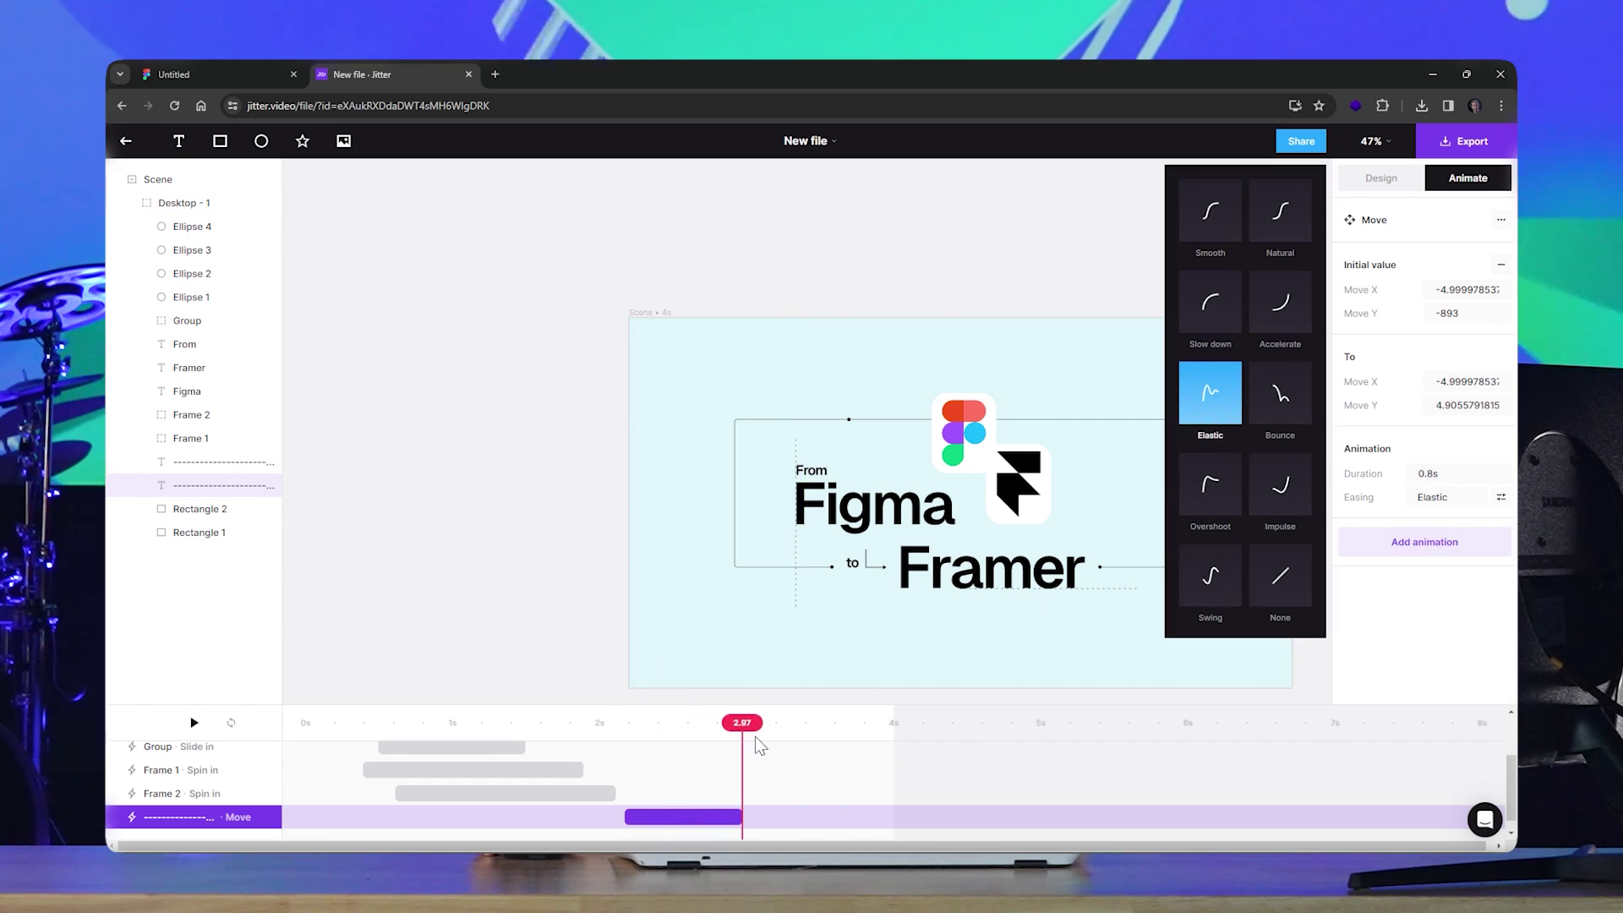
{"action": "left_click_drag", "start_coordinate": [737, 818], "coordinate": [812, 818]}
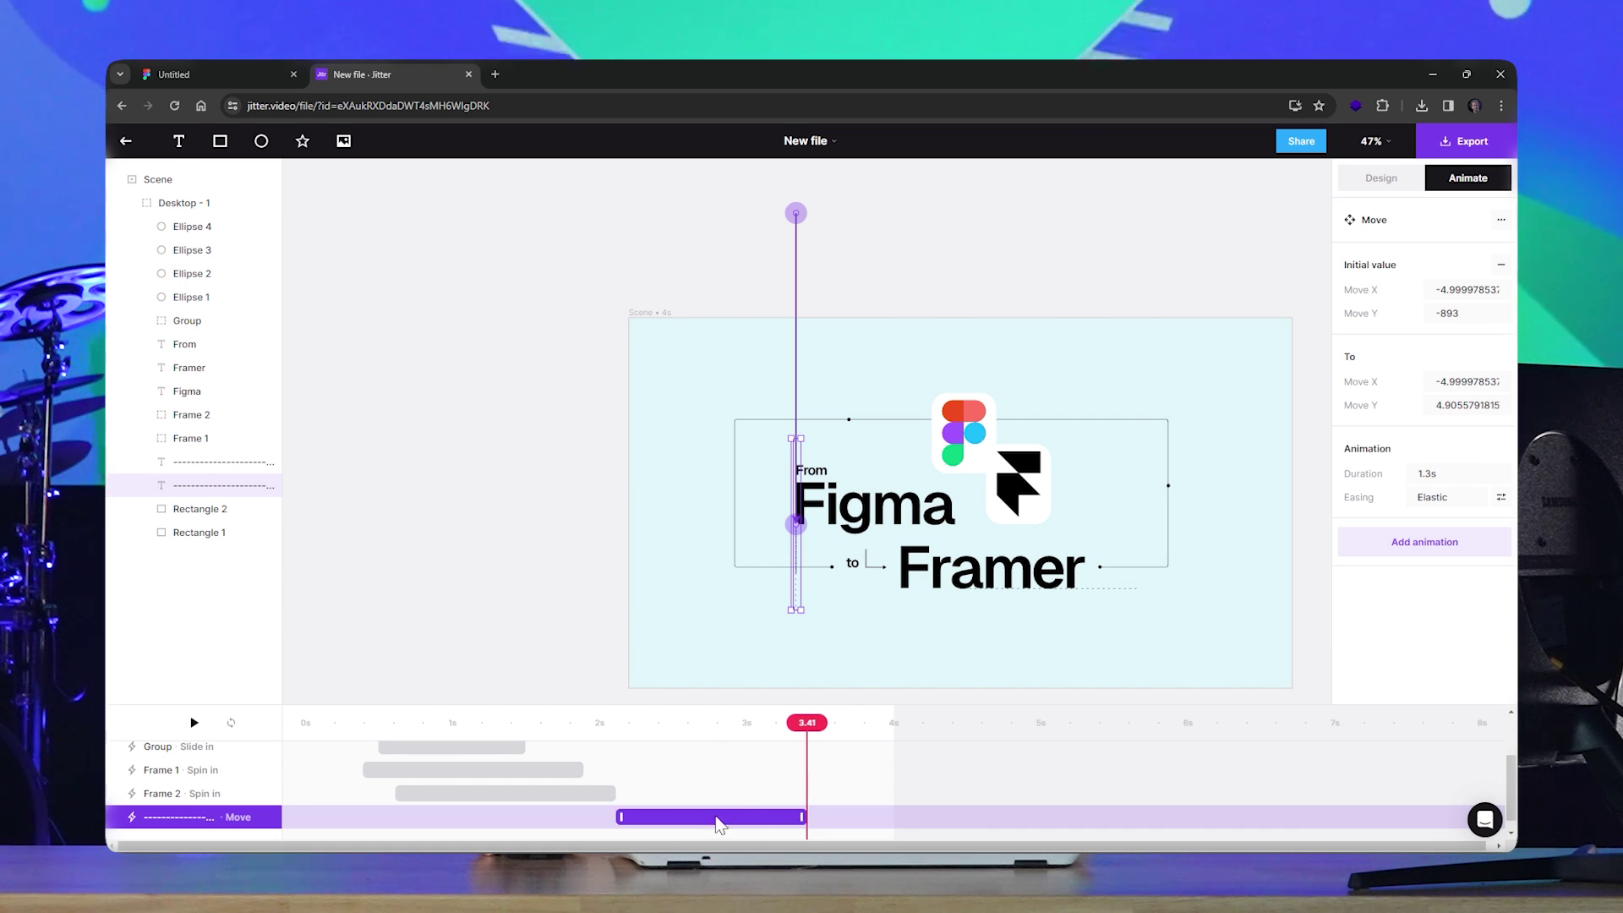
{"action": "left_click_drag", "start_coordinate": [710, 830], "coordinate": [574, 825]}
{"action": "left_click", "coordinate": [1140, 589]}
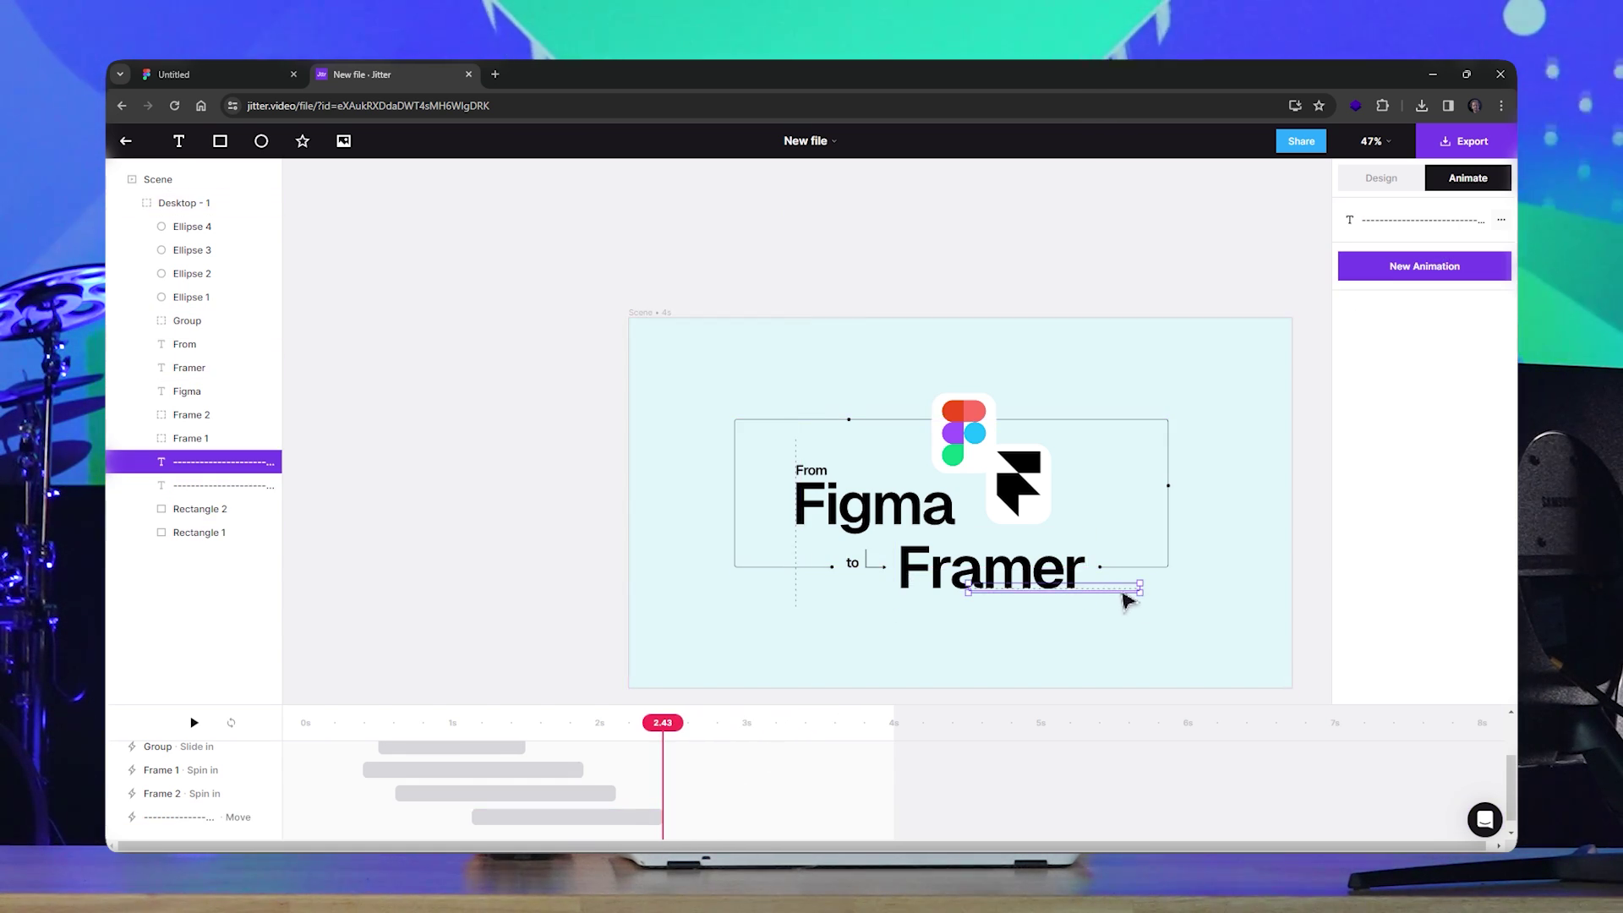
Add a Custom Move animation to the dotted line under Framer
{"action": "scroll", "coordinate": [1284, 587], "scroll_direction": "down", "scroll_amount": 2}
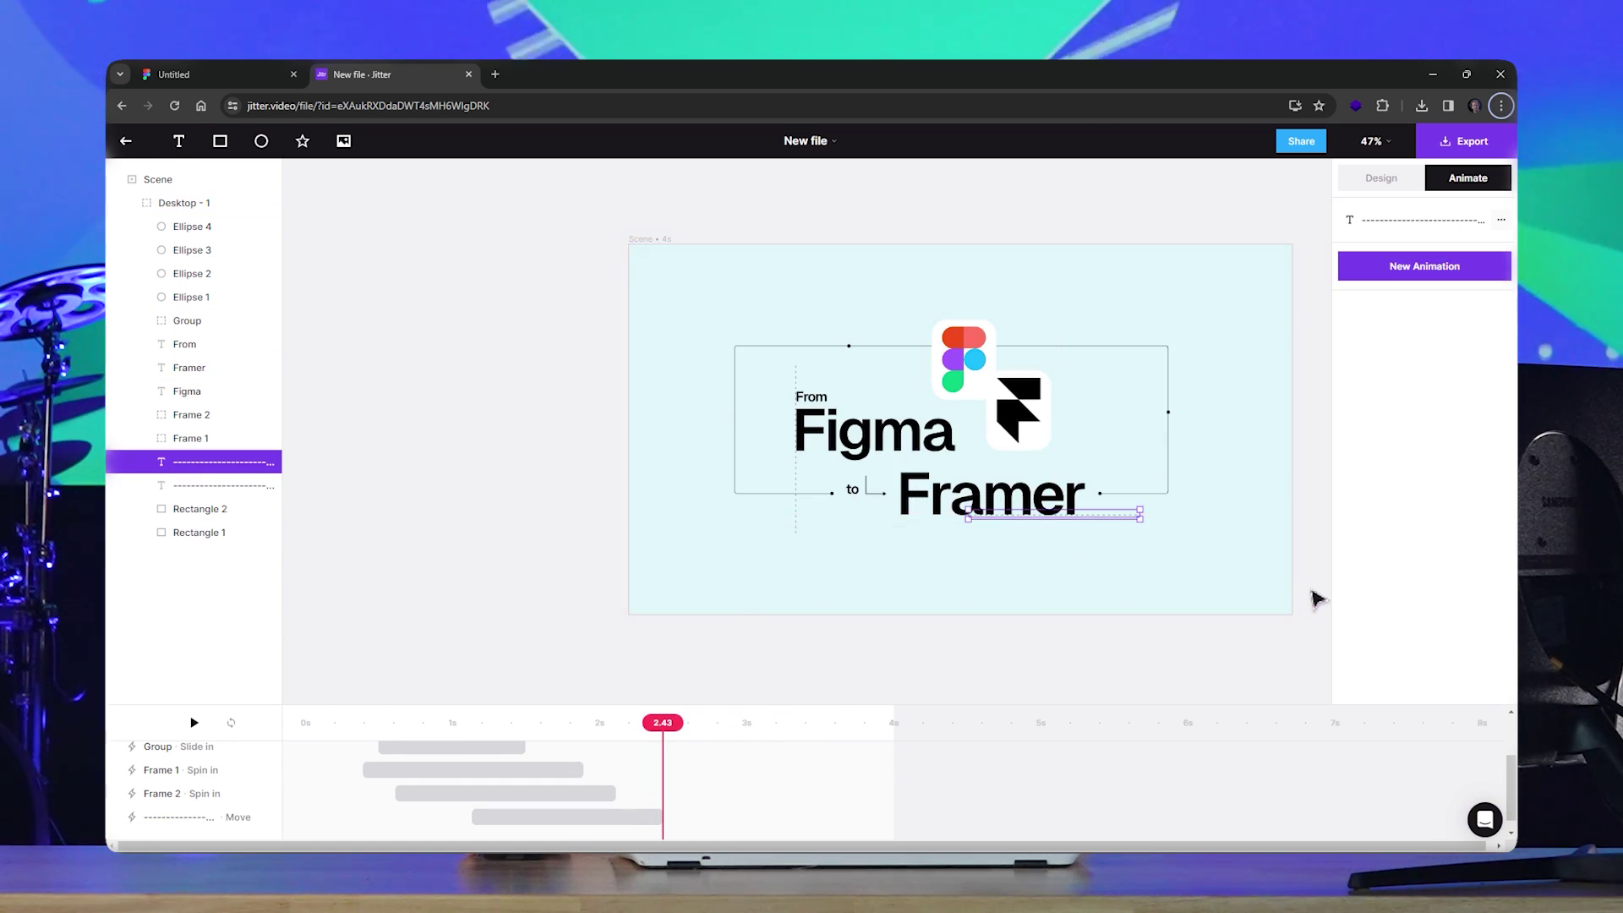
{"action": "left_click", "coordinate": [1316, 597]}
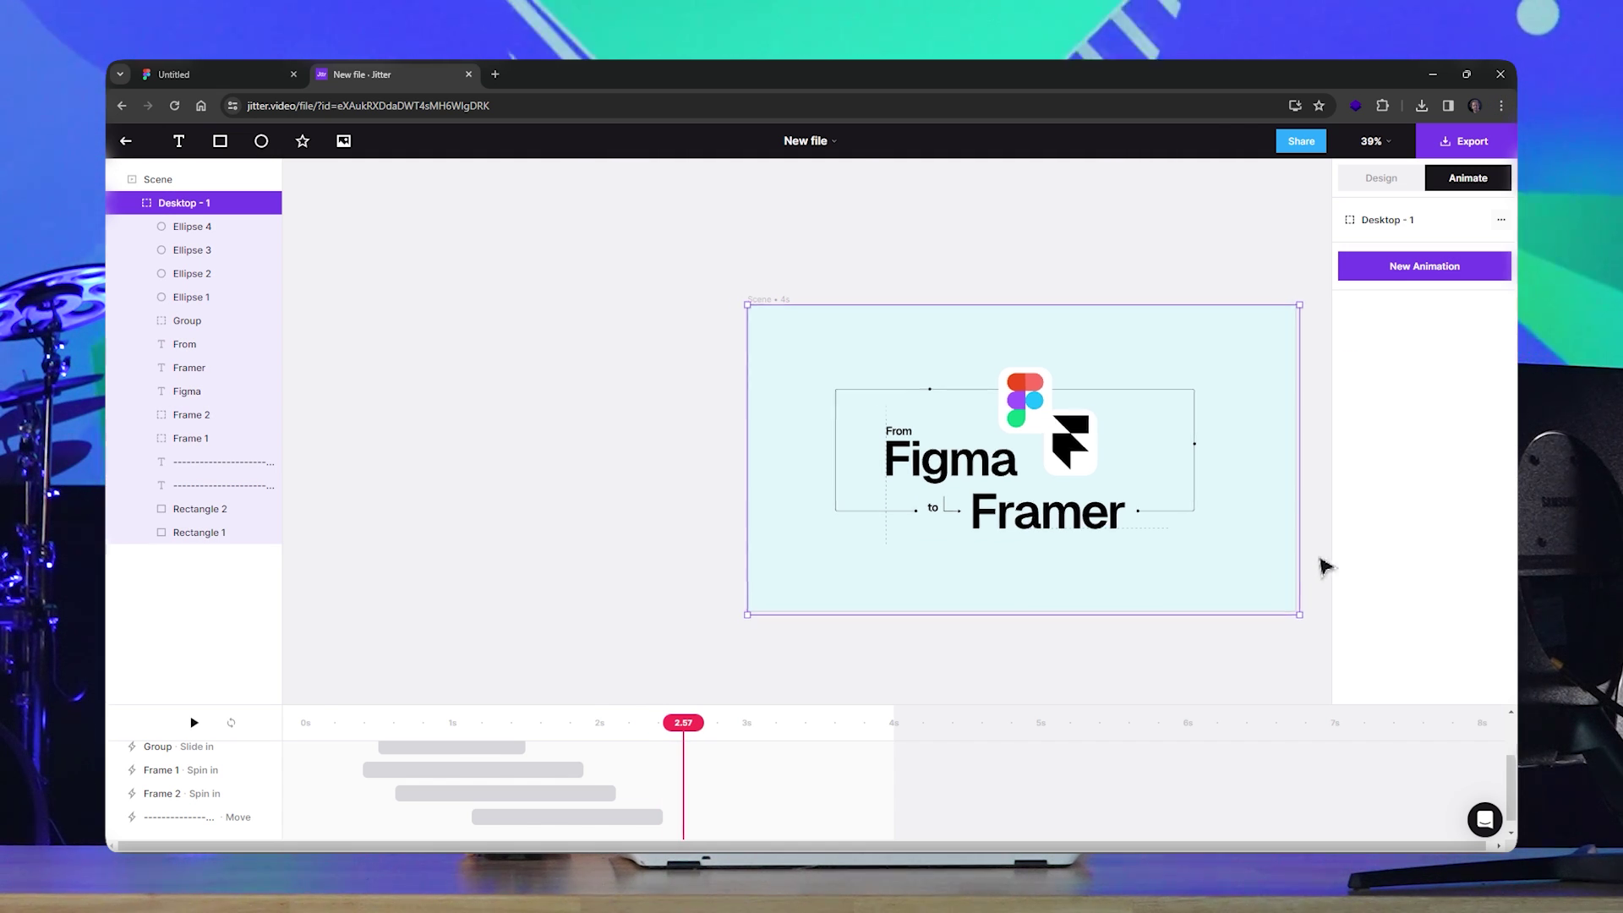
{"action": "left_click_drag", "start_coordinate": [1300, 565], "coordinate": [1069, 529]}
{"action": "left_click", "coordinate": [901, 506]}
{"action": "left_click", "coordinate": [795, 482]}
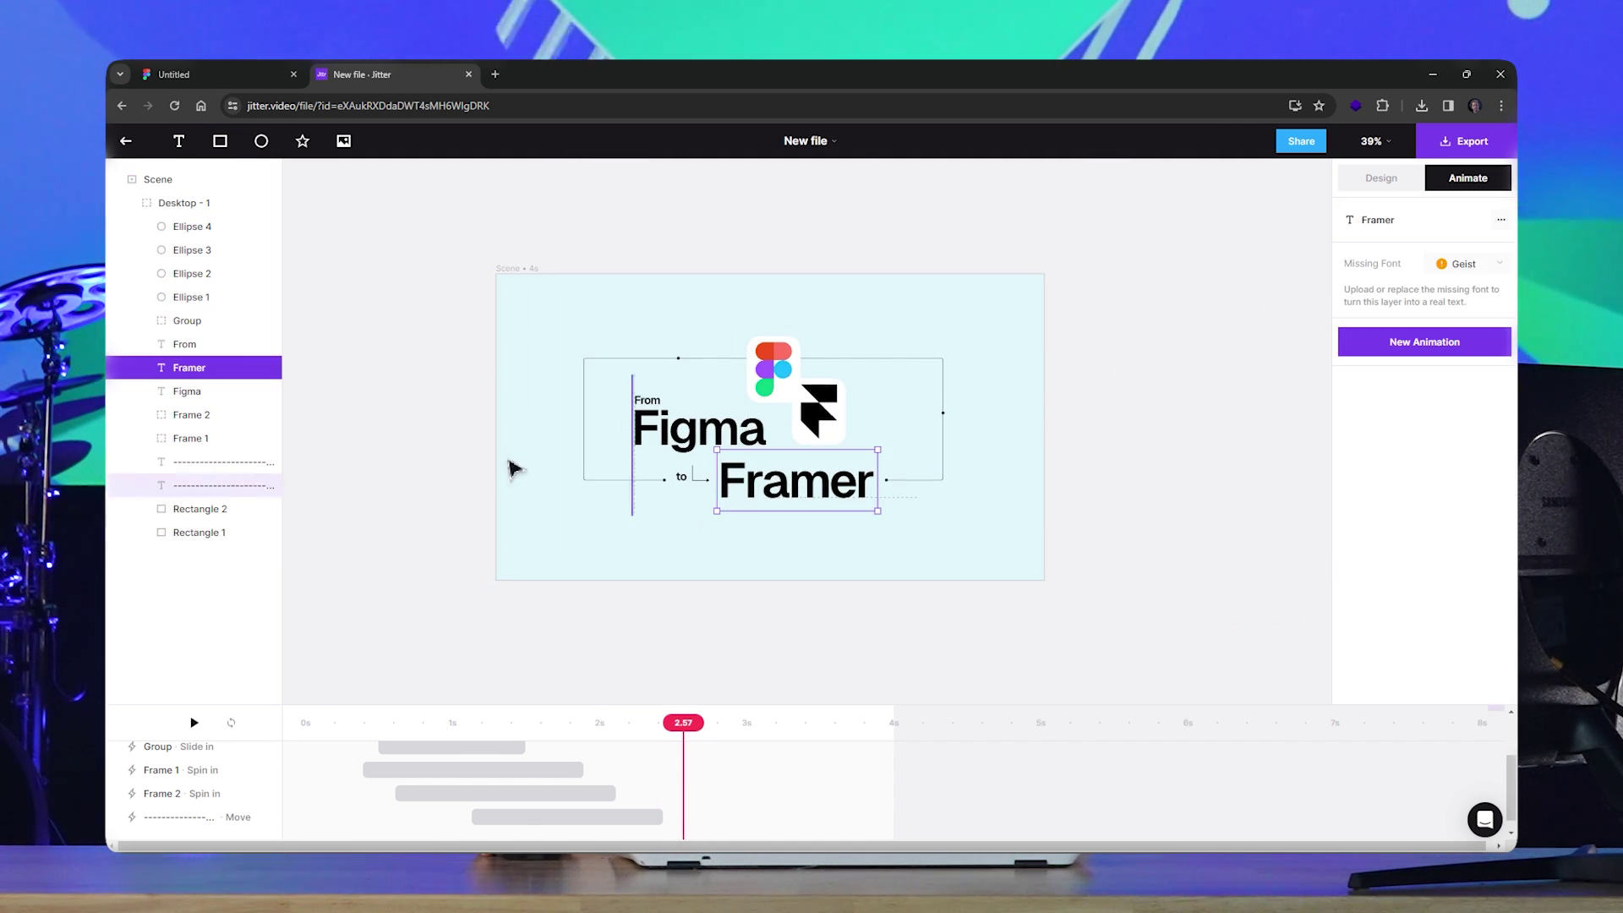
{"action": "left_click", "coordinate": [214, 487]}
{"action": "left_click", "coordinate": [214, 463]}
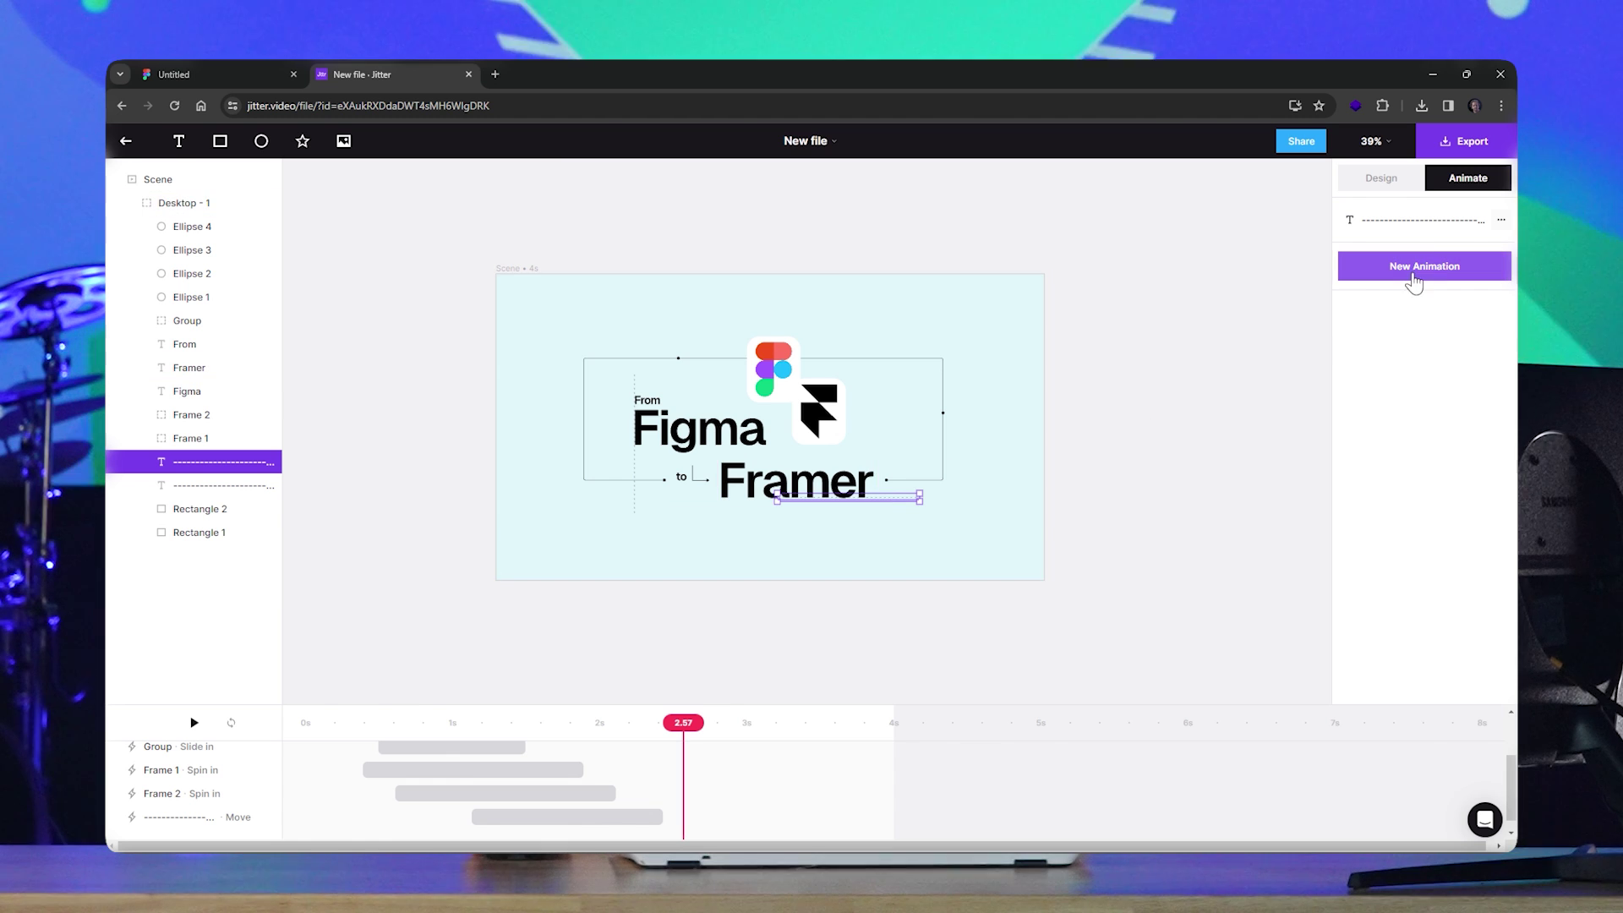
{"action": "left_click", "coordinate": [1413, 279]}
{"action": "left_click", "coordinate": [1483, 179]}
{"action": "left_click", "coordinate": [1375, 244]}
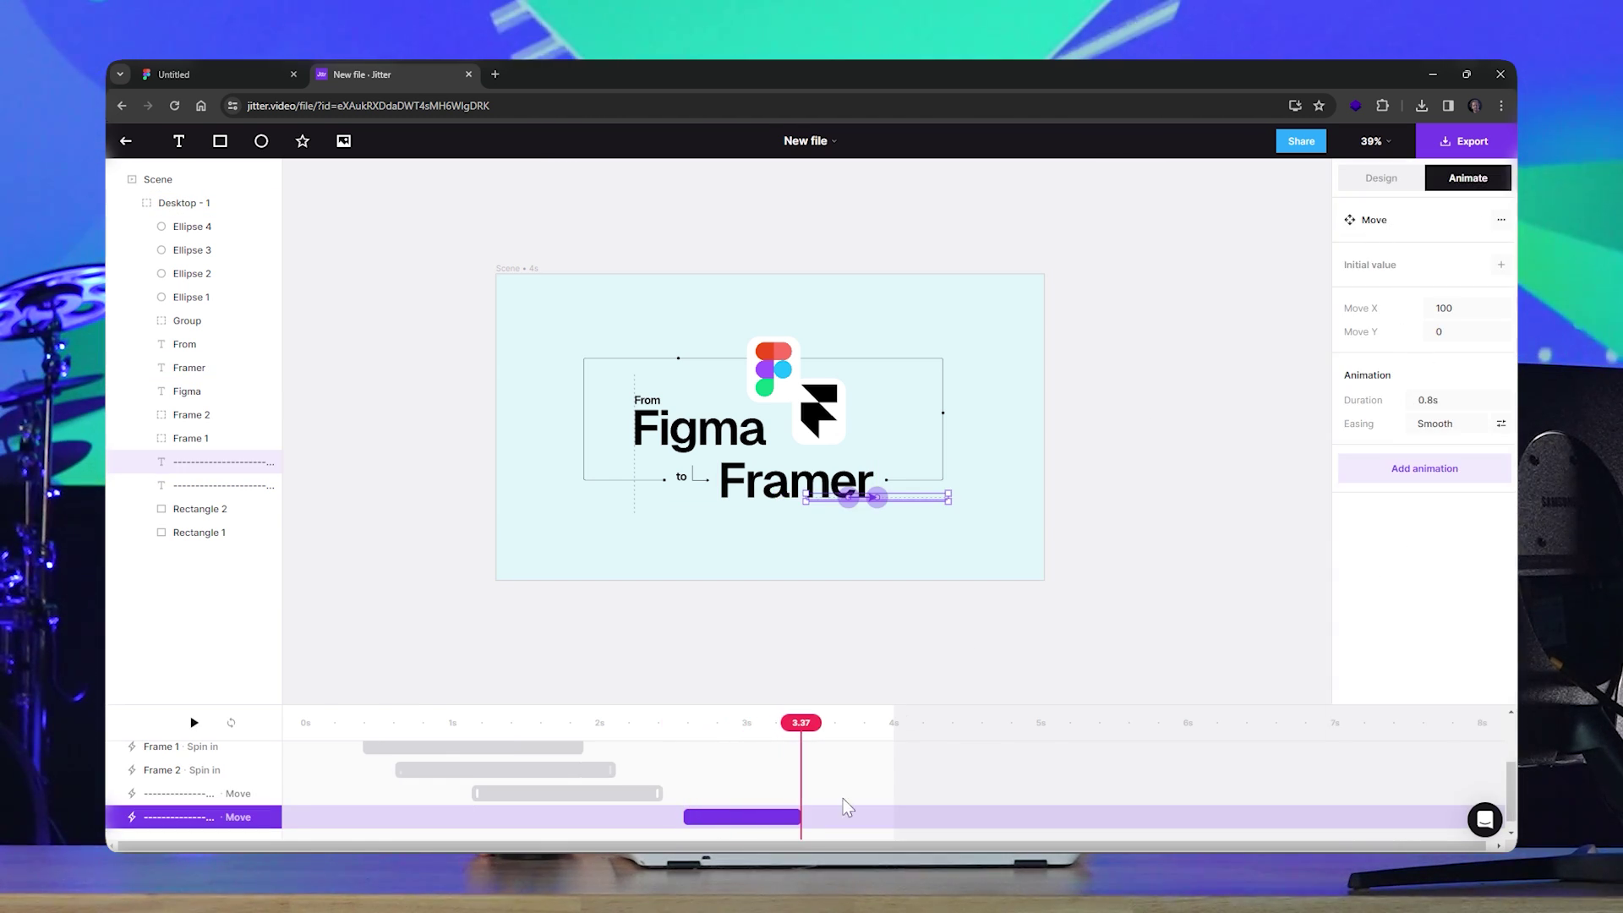
Start the line off to the right (X 967), stretch it to 1.26 s with livelier easing
{"action": "left_click_drag", "start_coordinate": [859, 511], "coordinate": [1066, 511]}
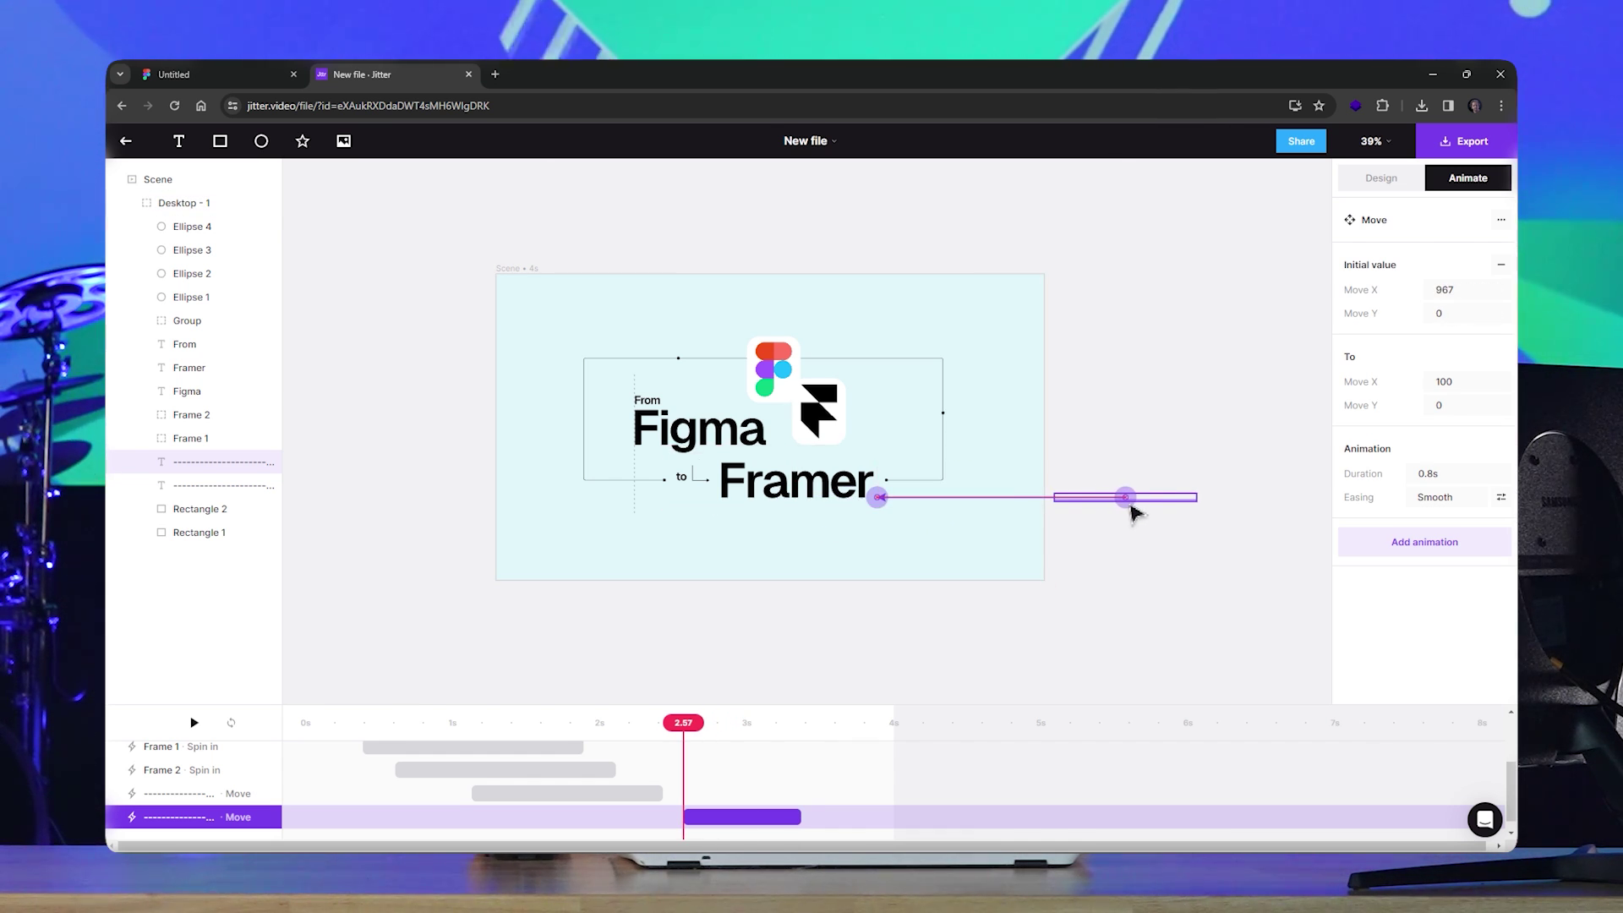
{"action": "left_click_drag", "start_coordinate": [723, 826], "coordinate": [535, 816]}
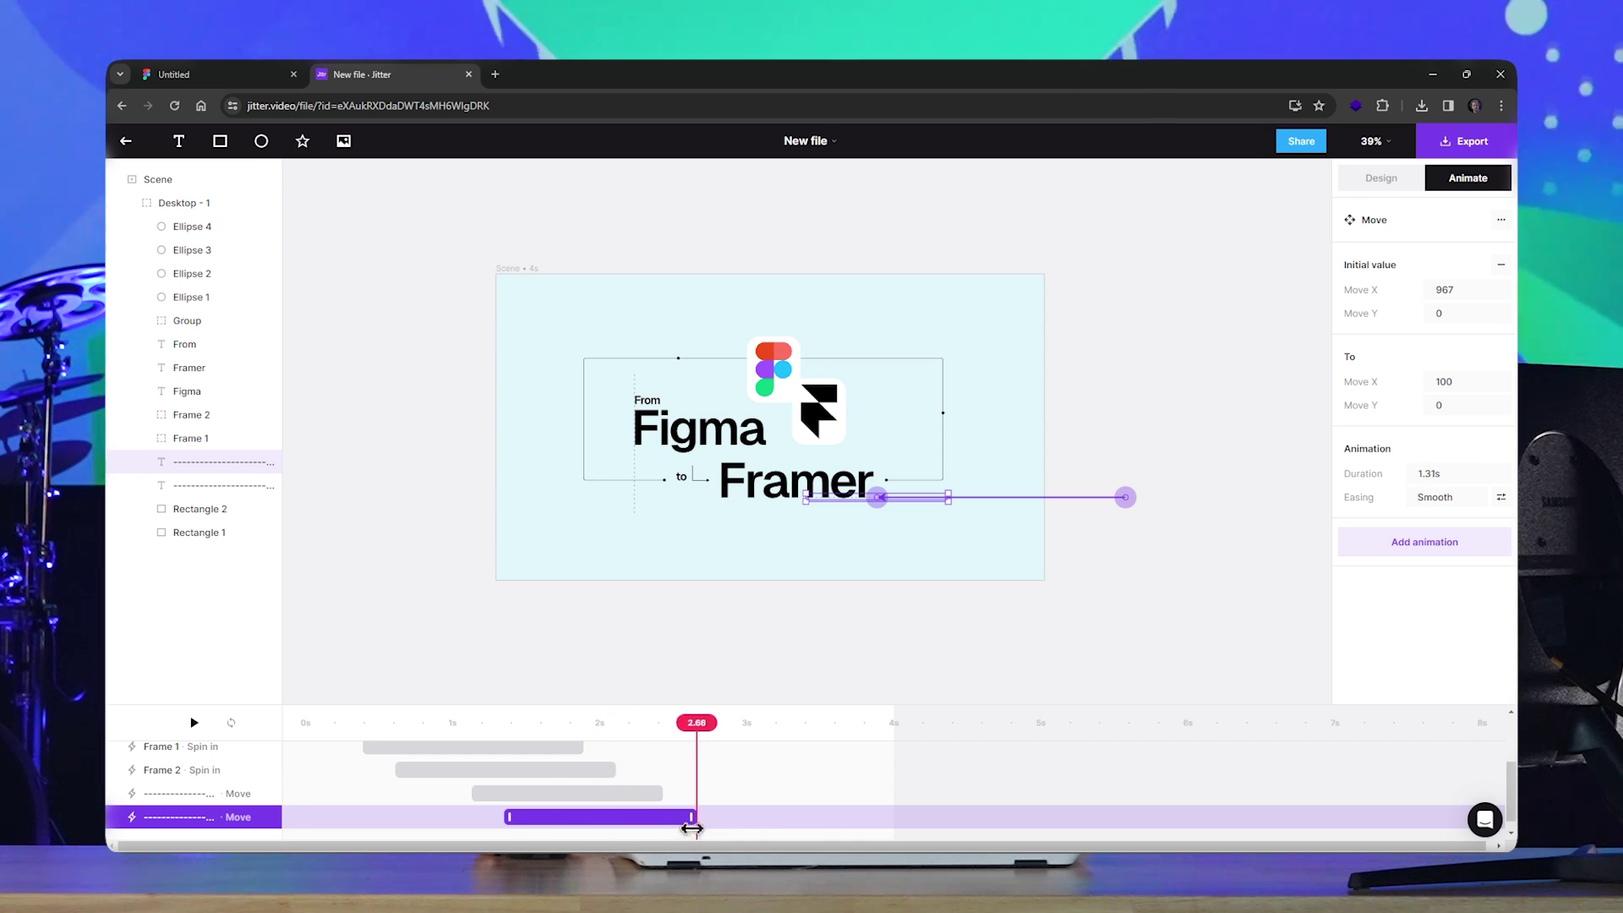
{"action": "left_click_drag", "start_coordinate": [488, 723], "coordinate": [595, 724]}
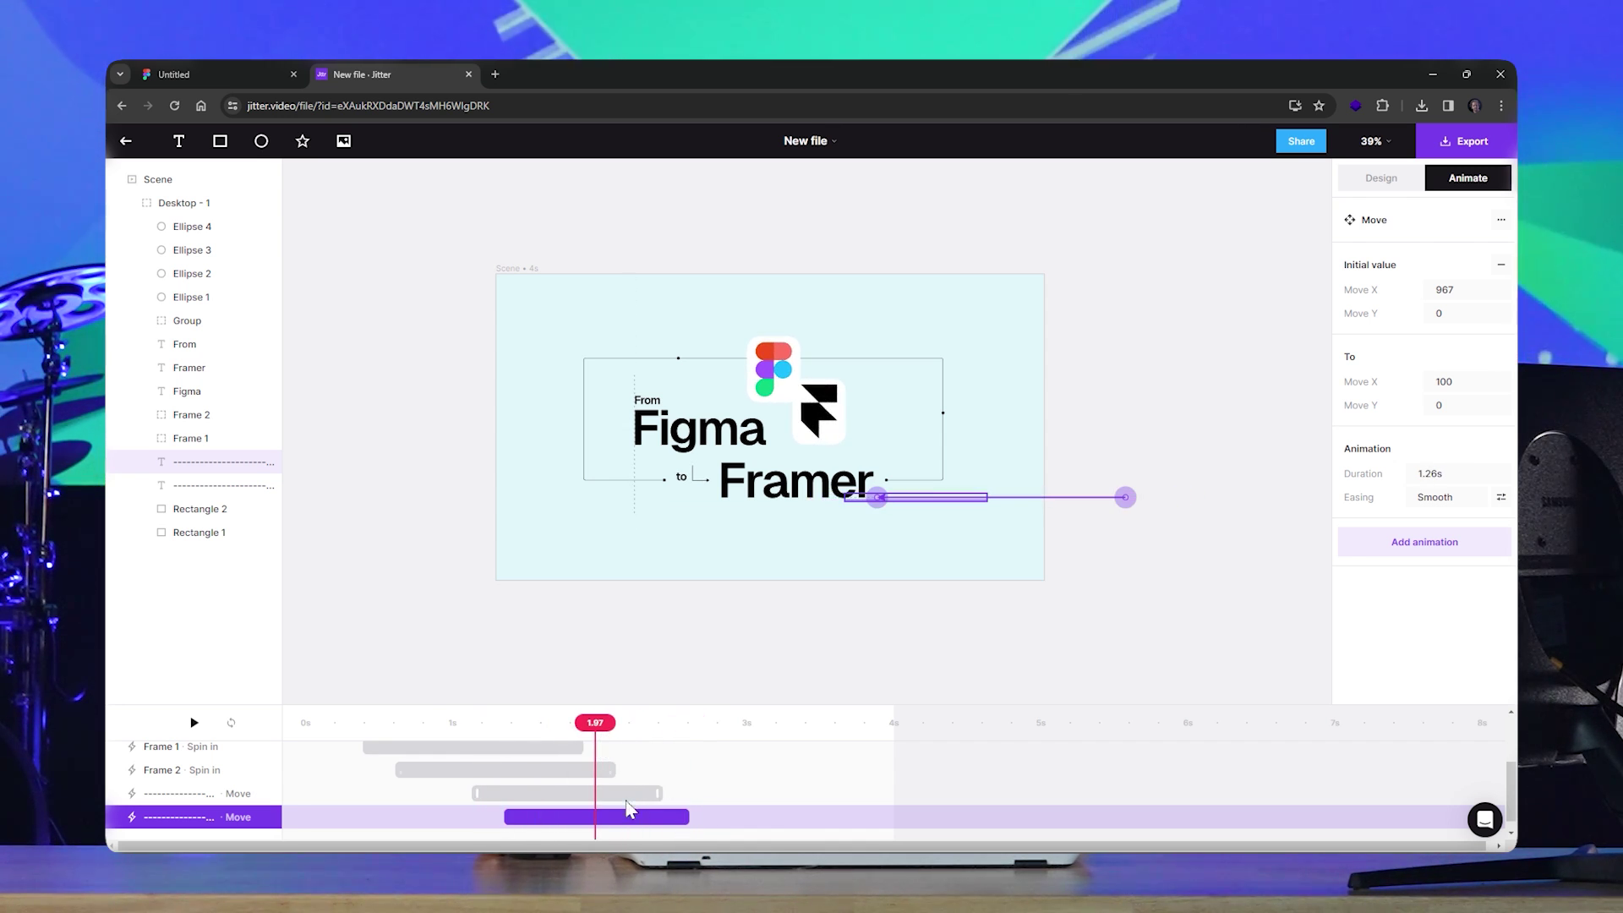
{"action": "left_click", "coordinate": [1433, 499]}
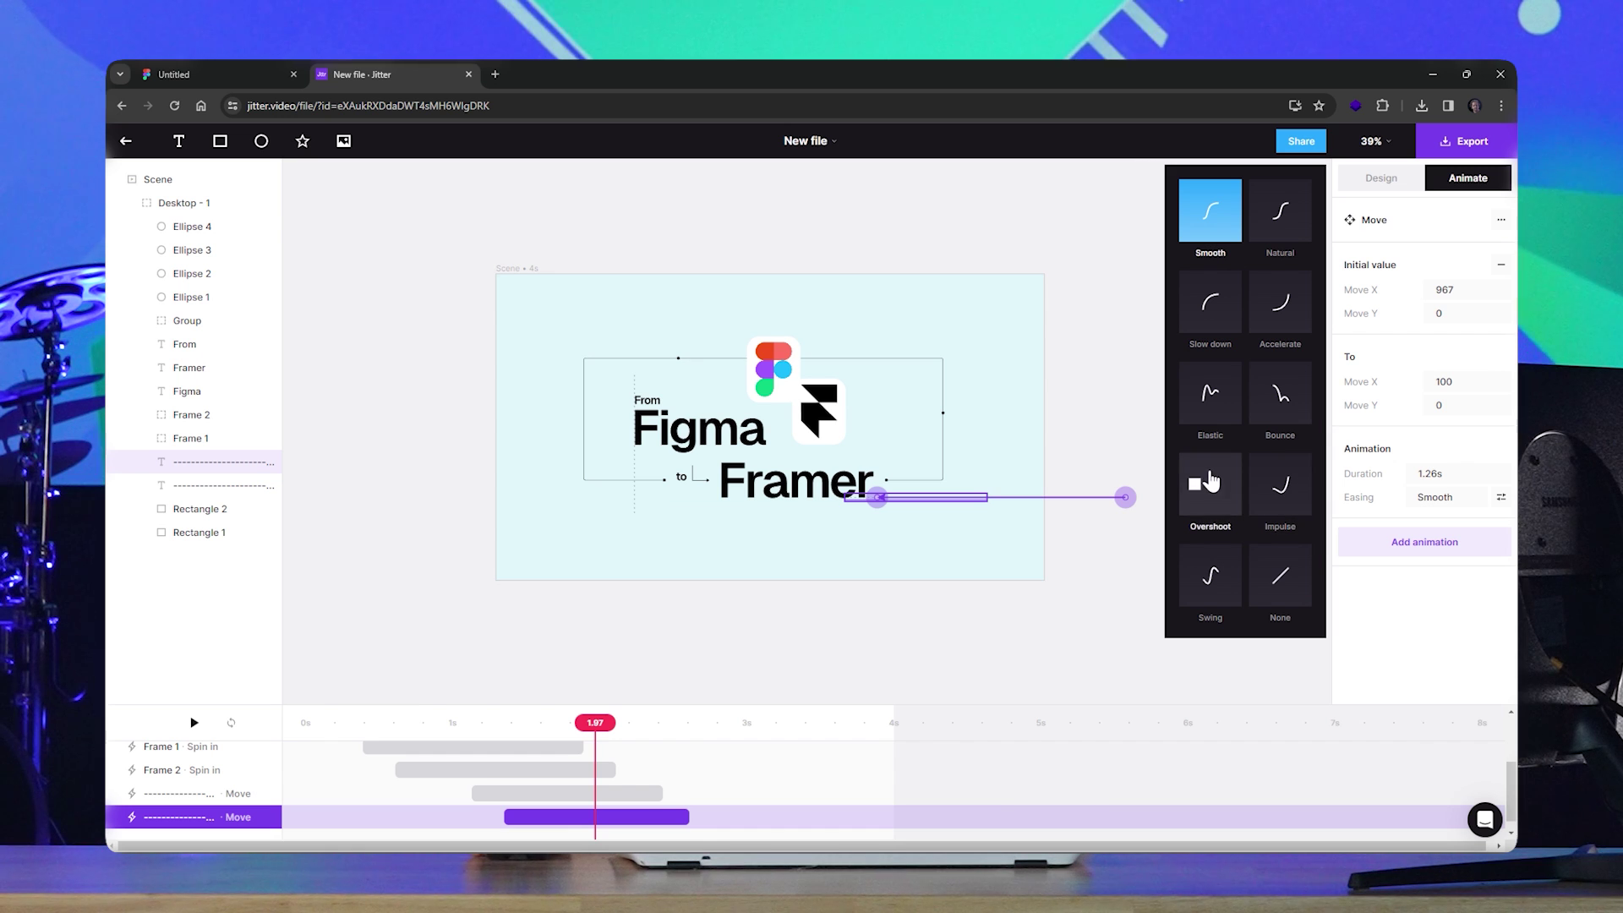
{"action": "left_click", "coordinate": [1225, 424]}
{"action": "left_click", "coordinate": [1027, 727]}
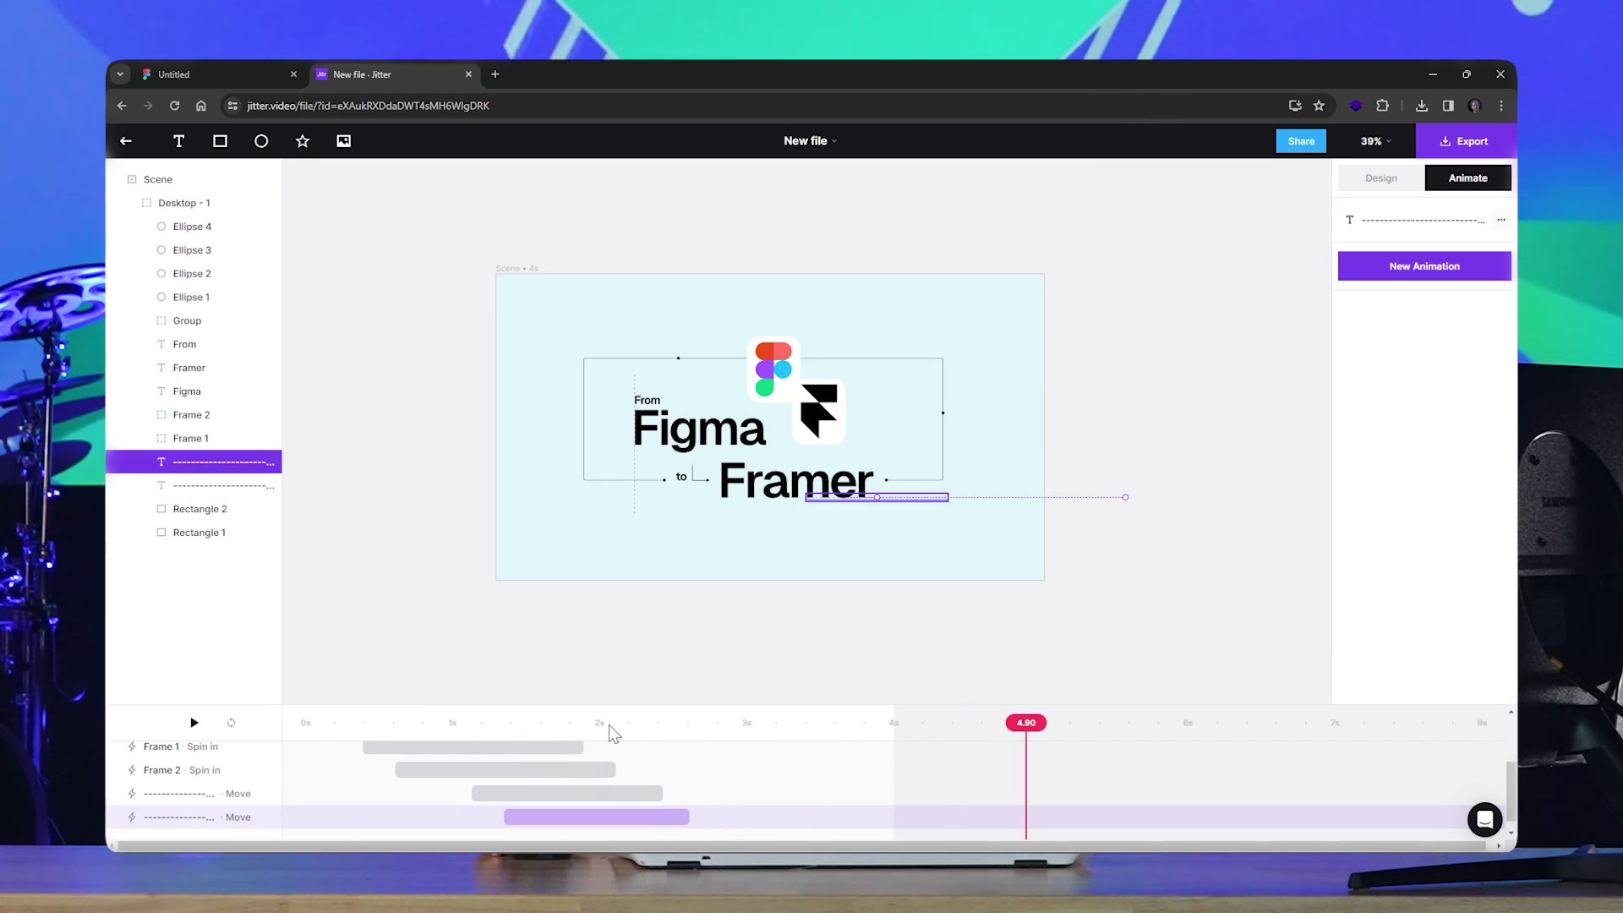
Rewind to the start and preview the full animation
{"action": "left_click", "coordinate": [305, 723]}
{"action": "left_click", "coordinate": [685, 492]}
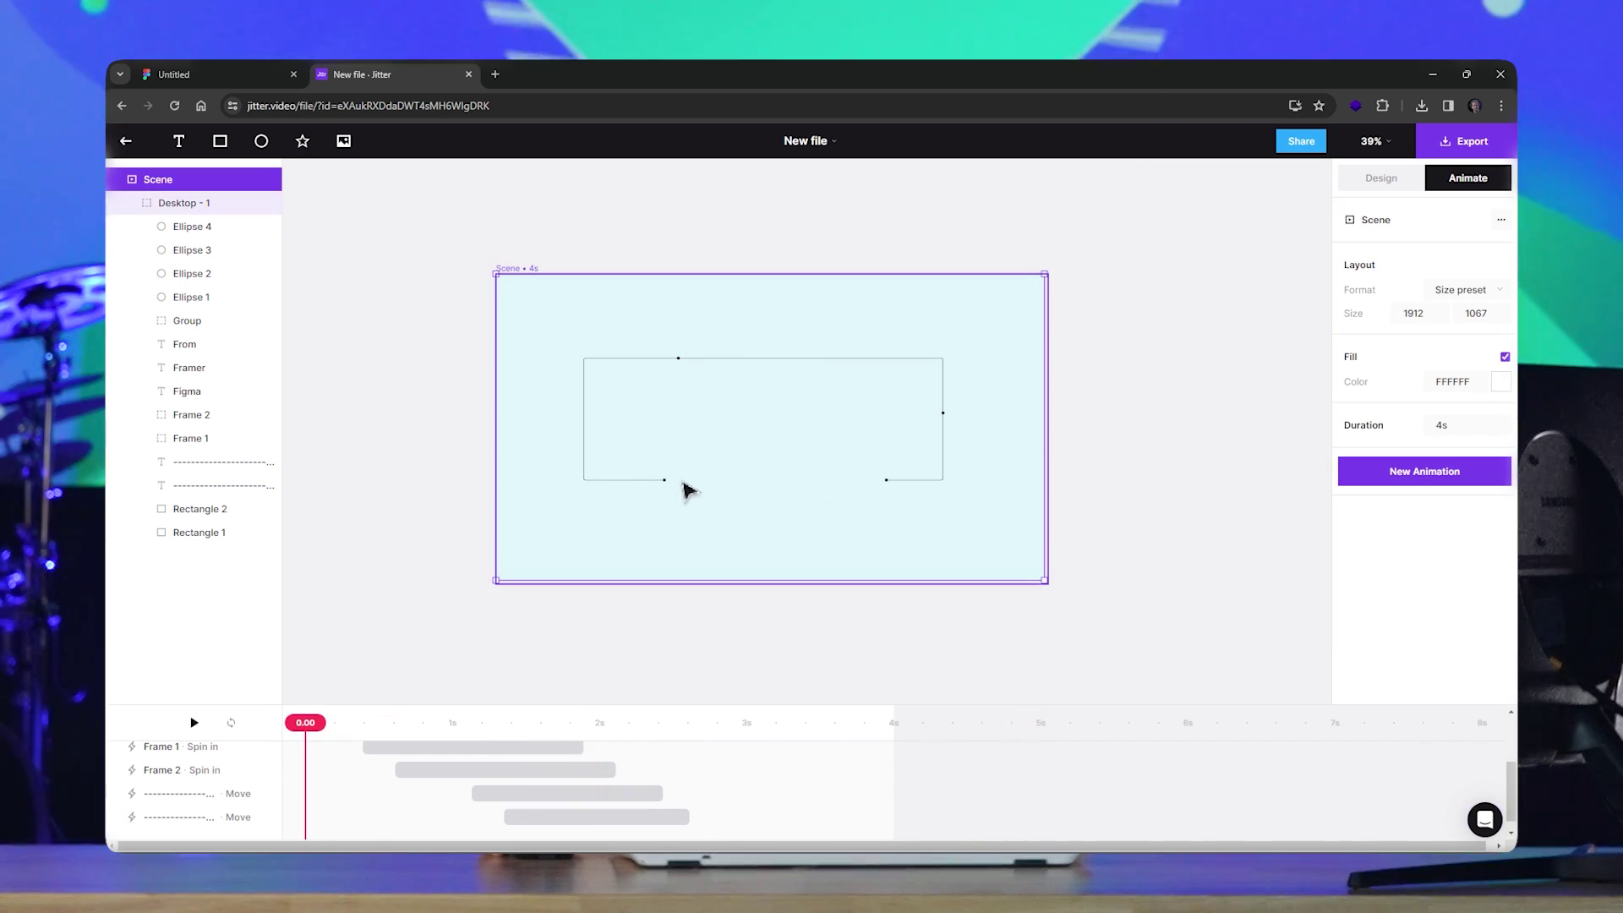
{"action": "key", "text": "space"}
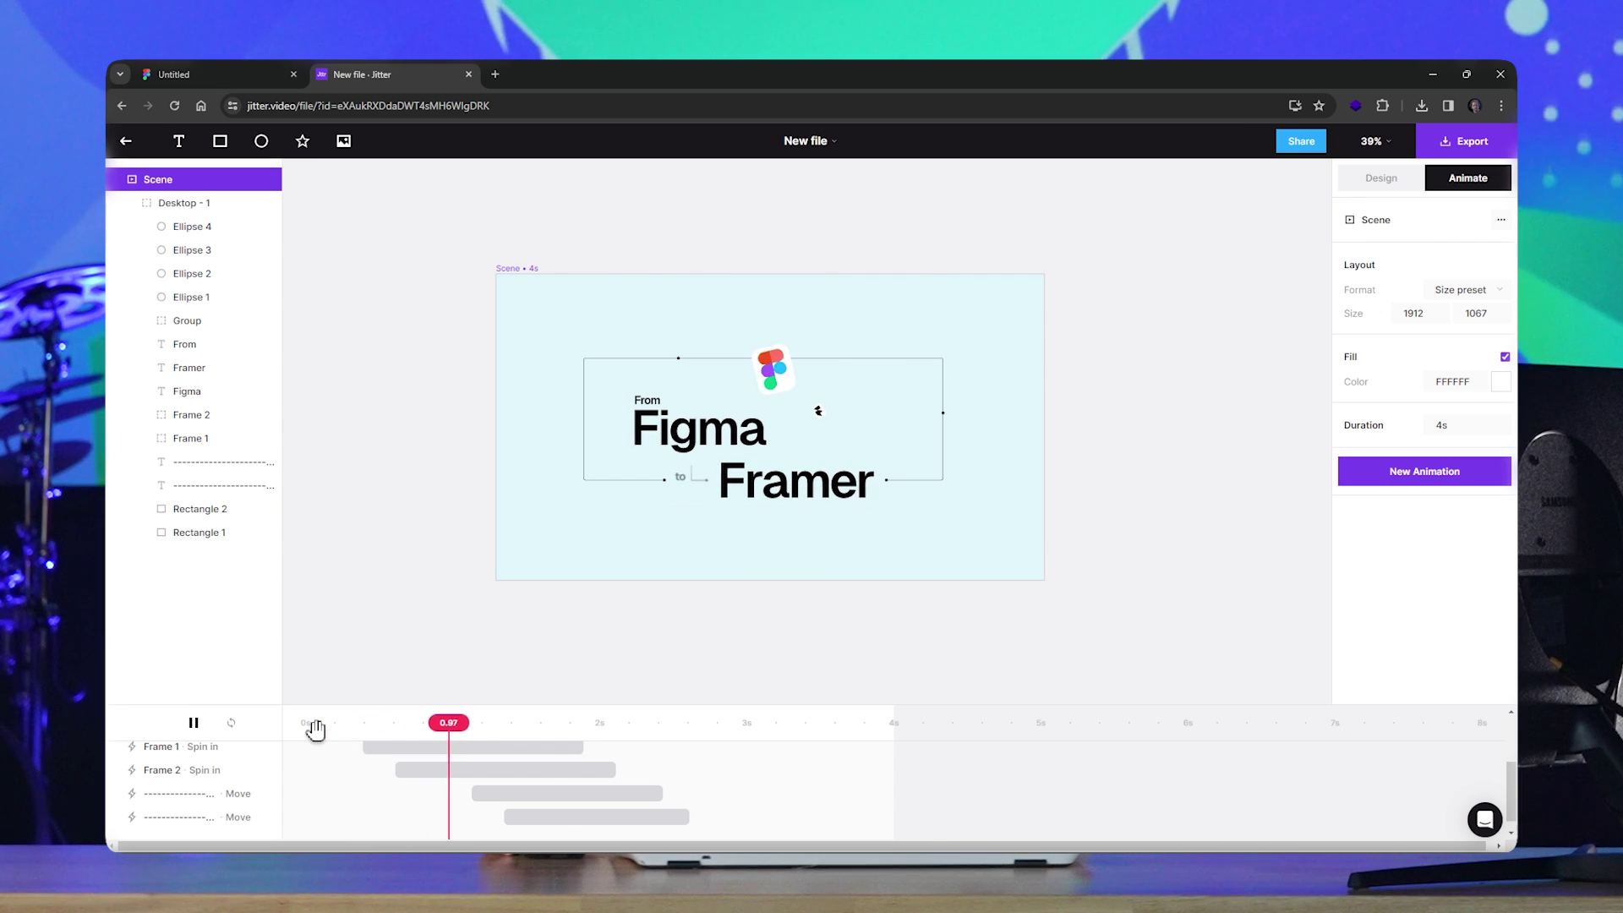
{"action": "key", "text": "space"}
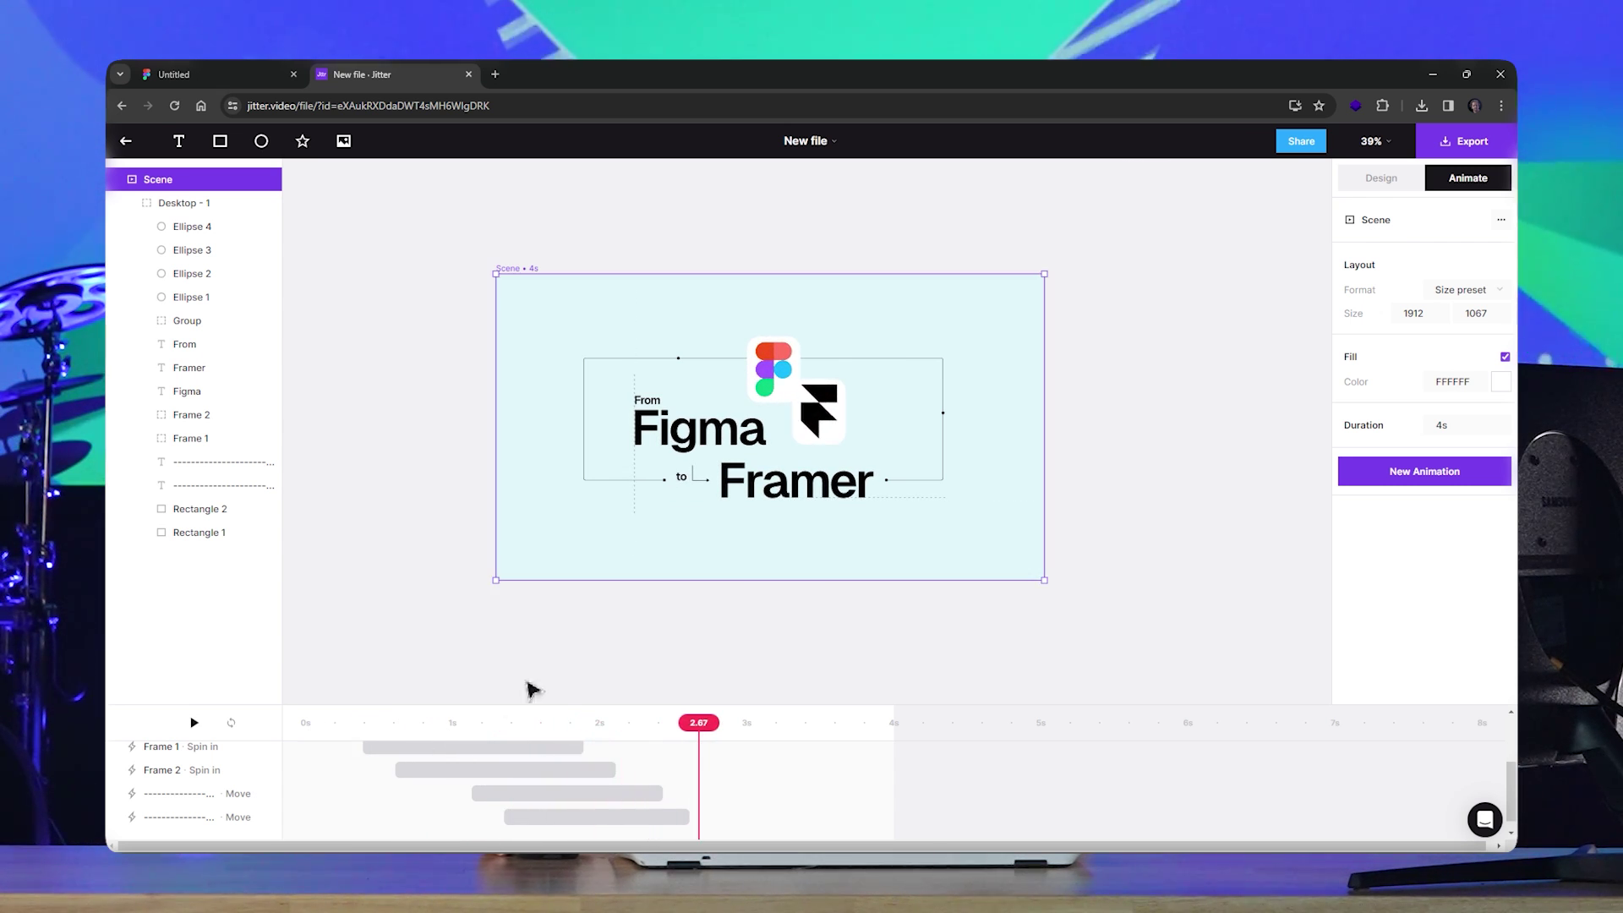
Group the four ellipses with Rectangle 1 and send the new Group to the back
{"action": "left_click", "coordinate": [192, 225]}
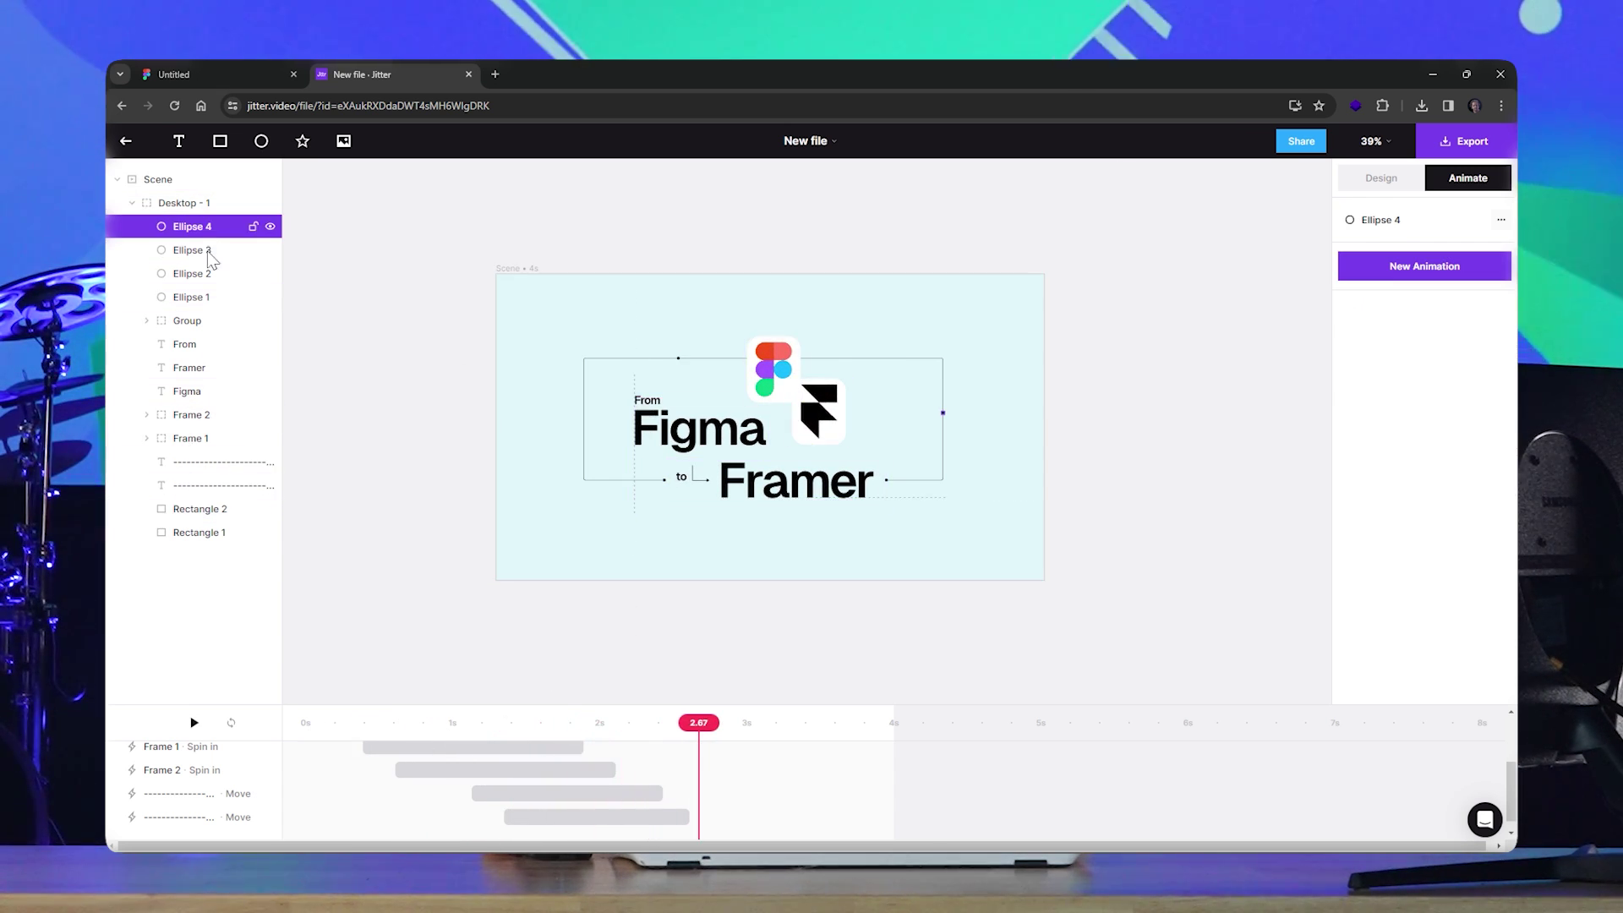
{"action": "left_click", "coordinate": [199, 296], "text": "shift"}
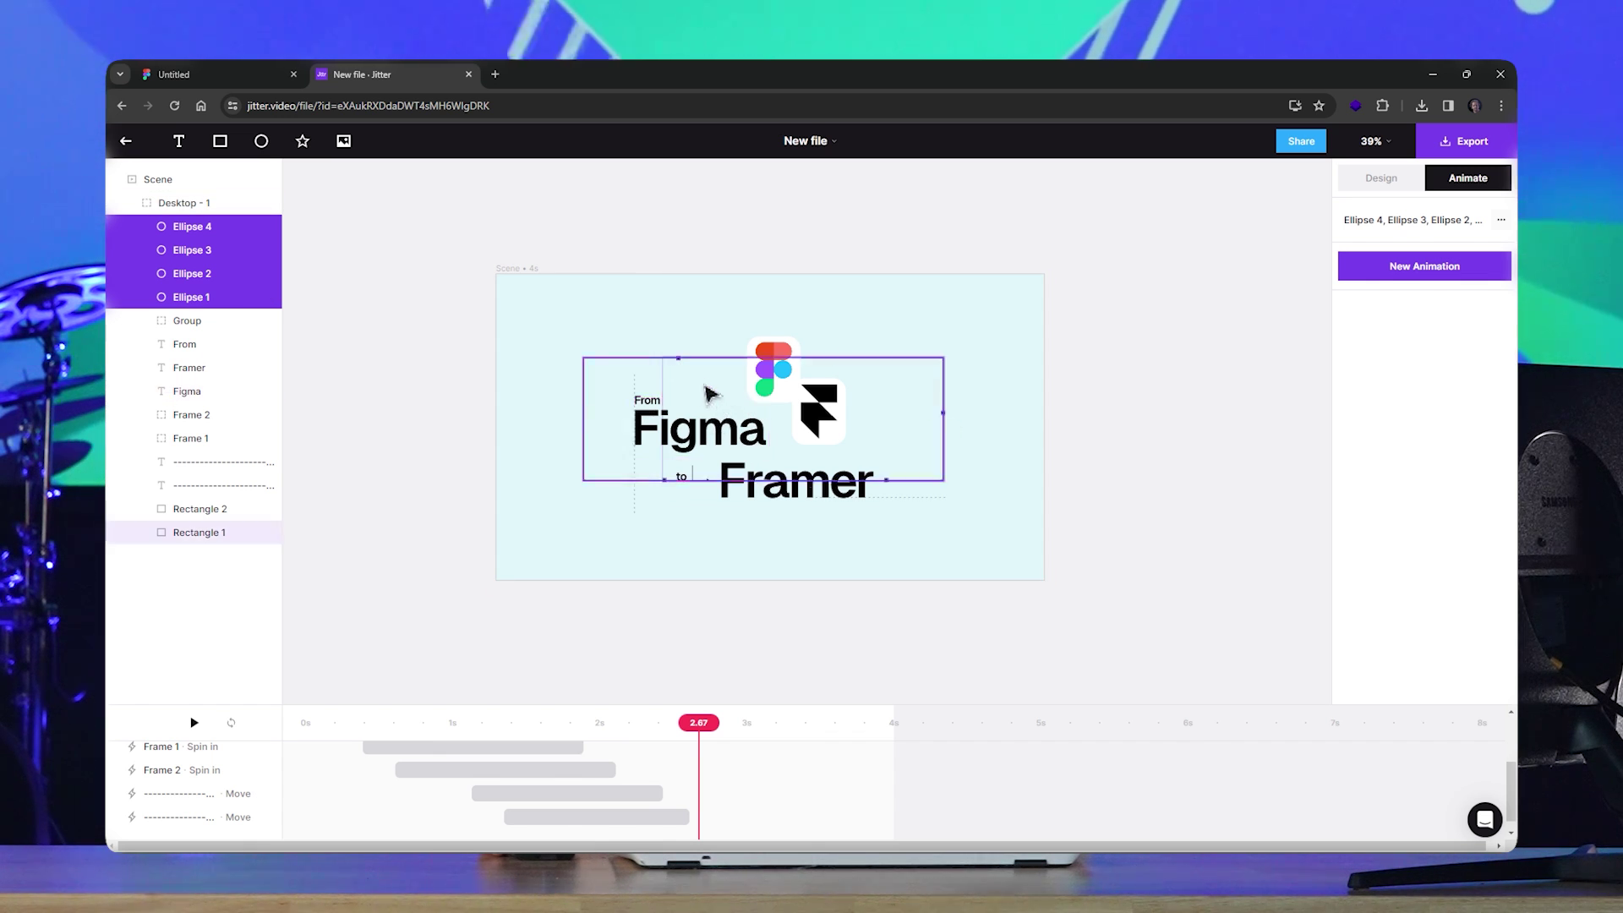
{"action": "scroll", "coordinate": [702, 389], "scroll_direction": "up", "scroll_amount": 3}
{"action": "scroll", "coordinate": [761, 615], "scroll_direction": "down", "scroll_amount": 2}
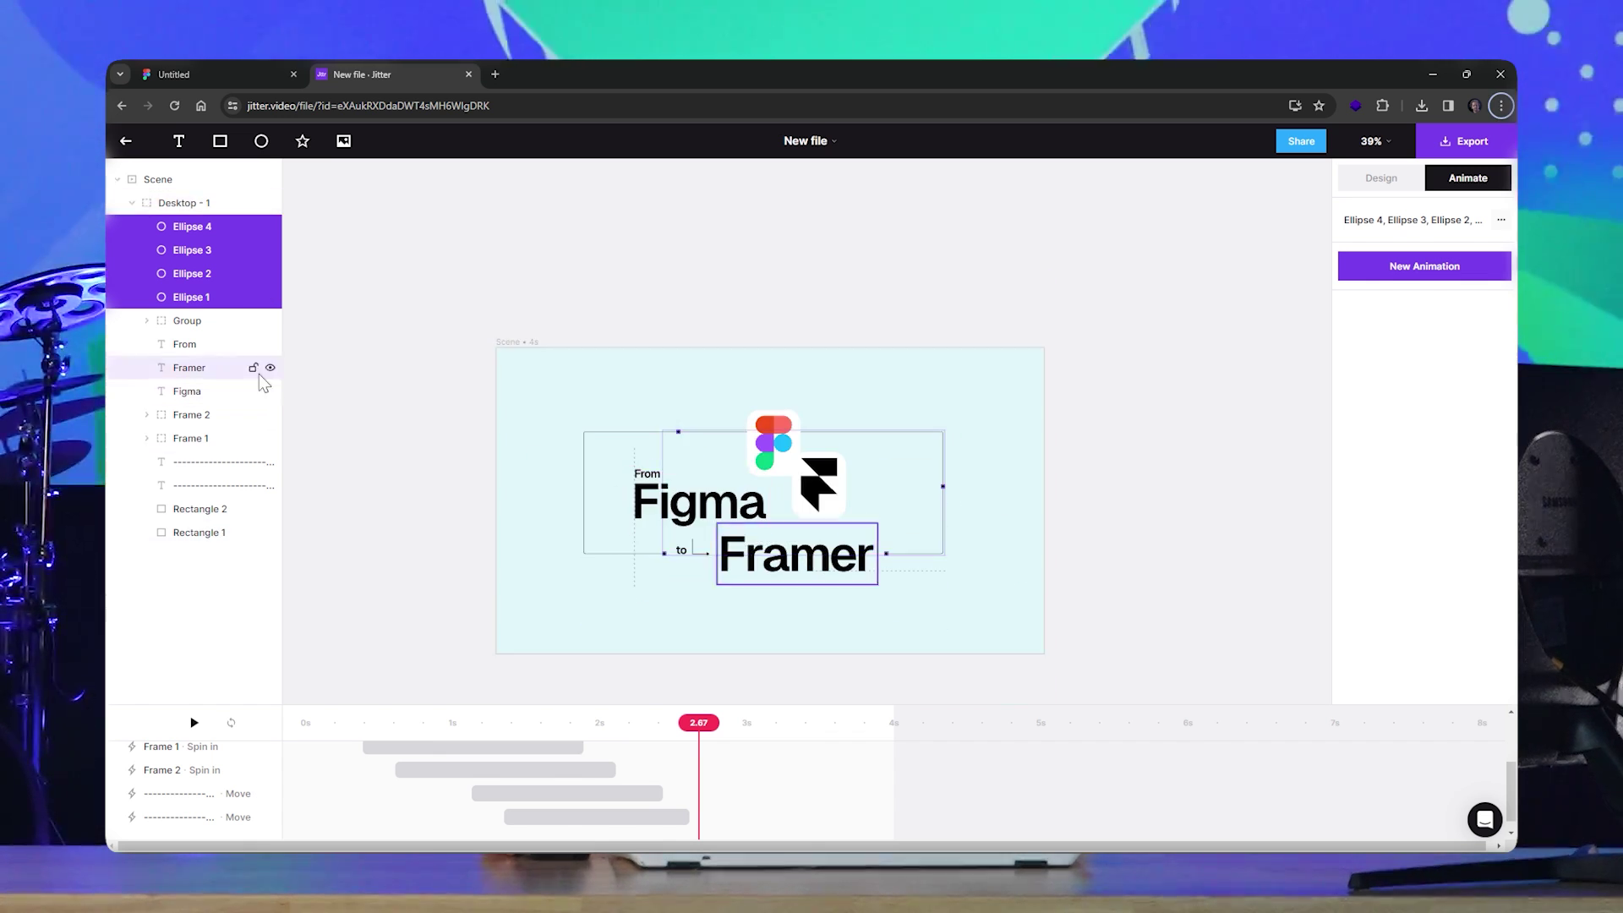
{"action": "left_click", "coordinate": [210, 533], "text": "shift"}
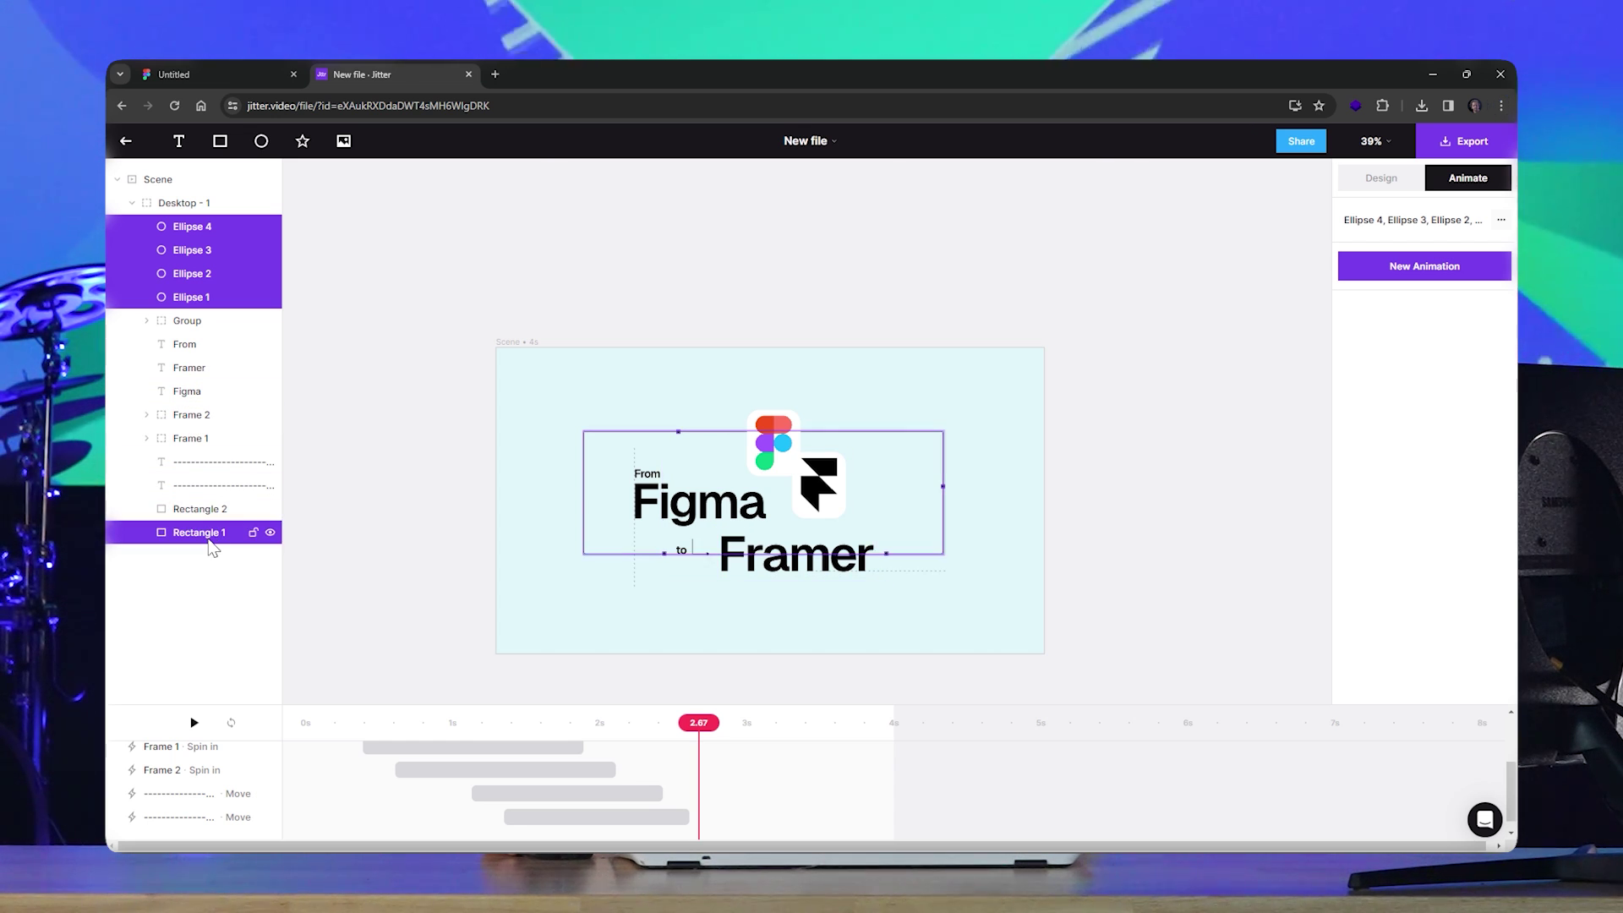
{"action": "key", "text": "ctrl+g"}
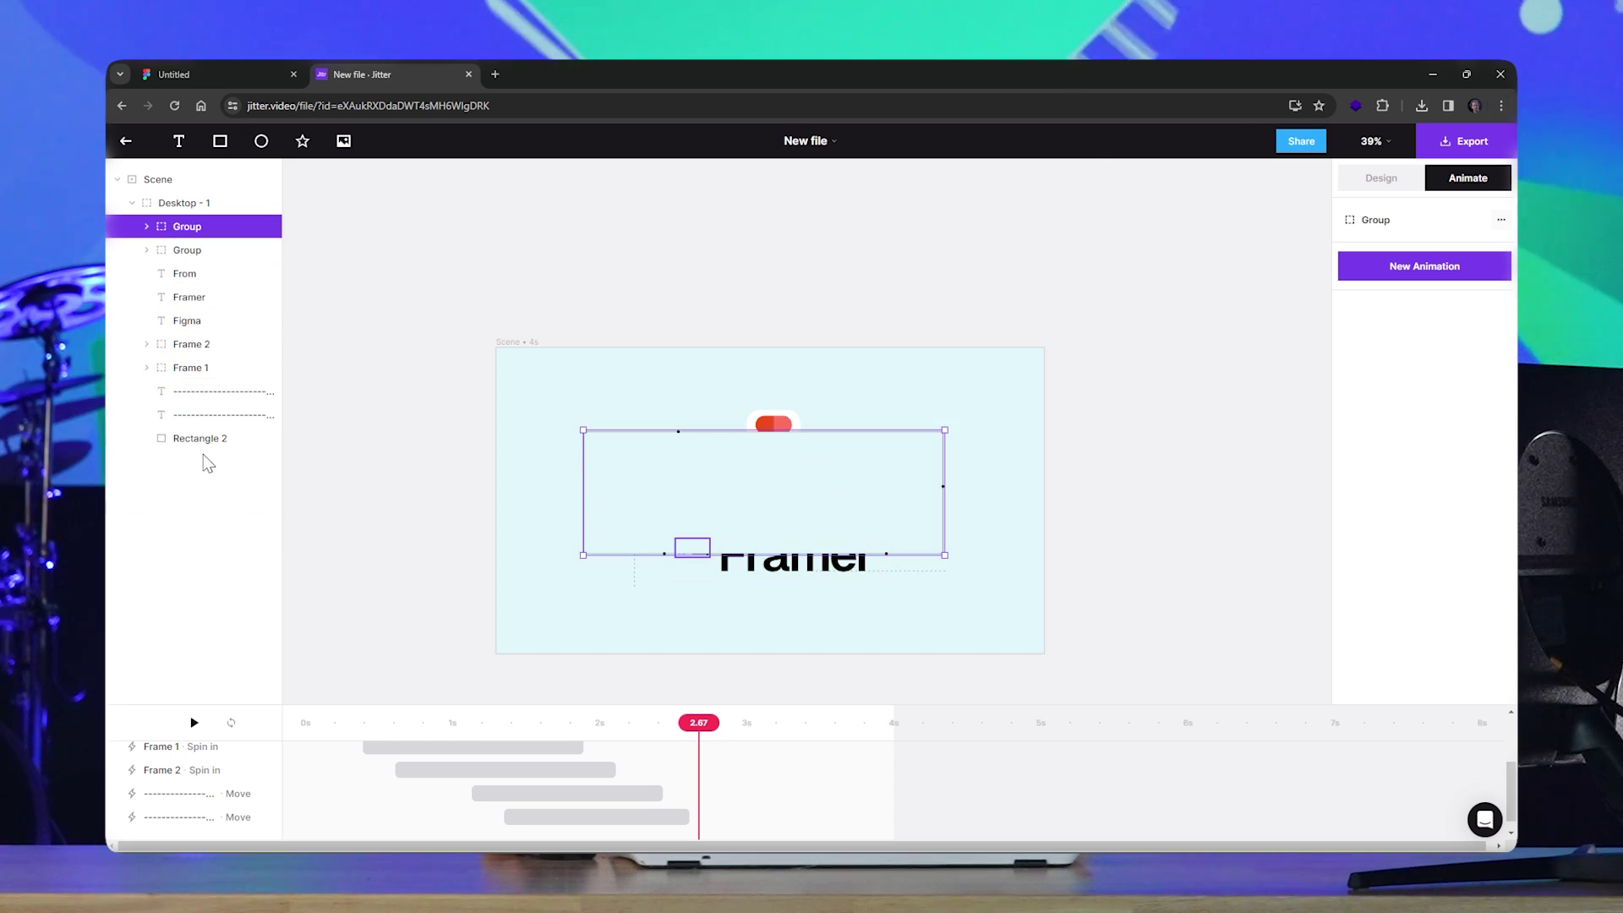
{"action": "key", "text": "ctrl+shift+bracketleft"}
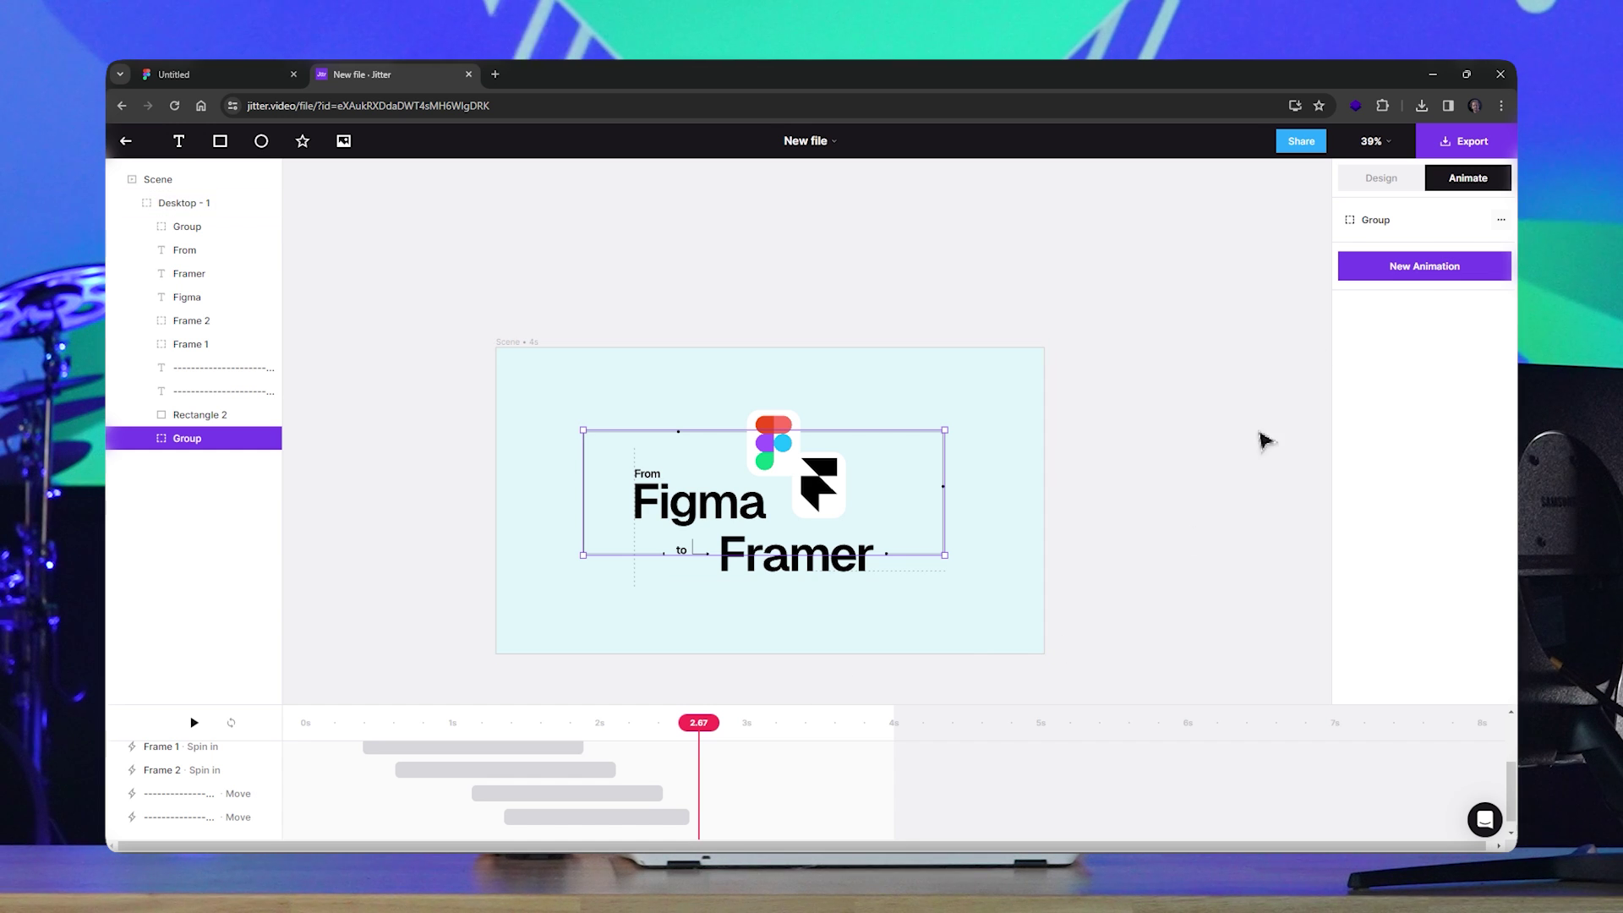
Give the Group a Twist in animation, replacing the initial Spin in
{"action": "left_click", "coordinate": [1439, 269]}
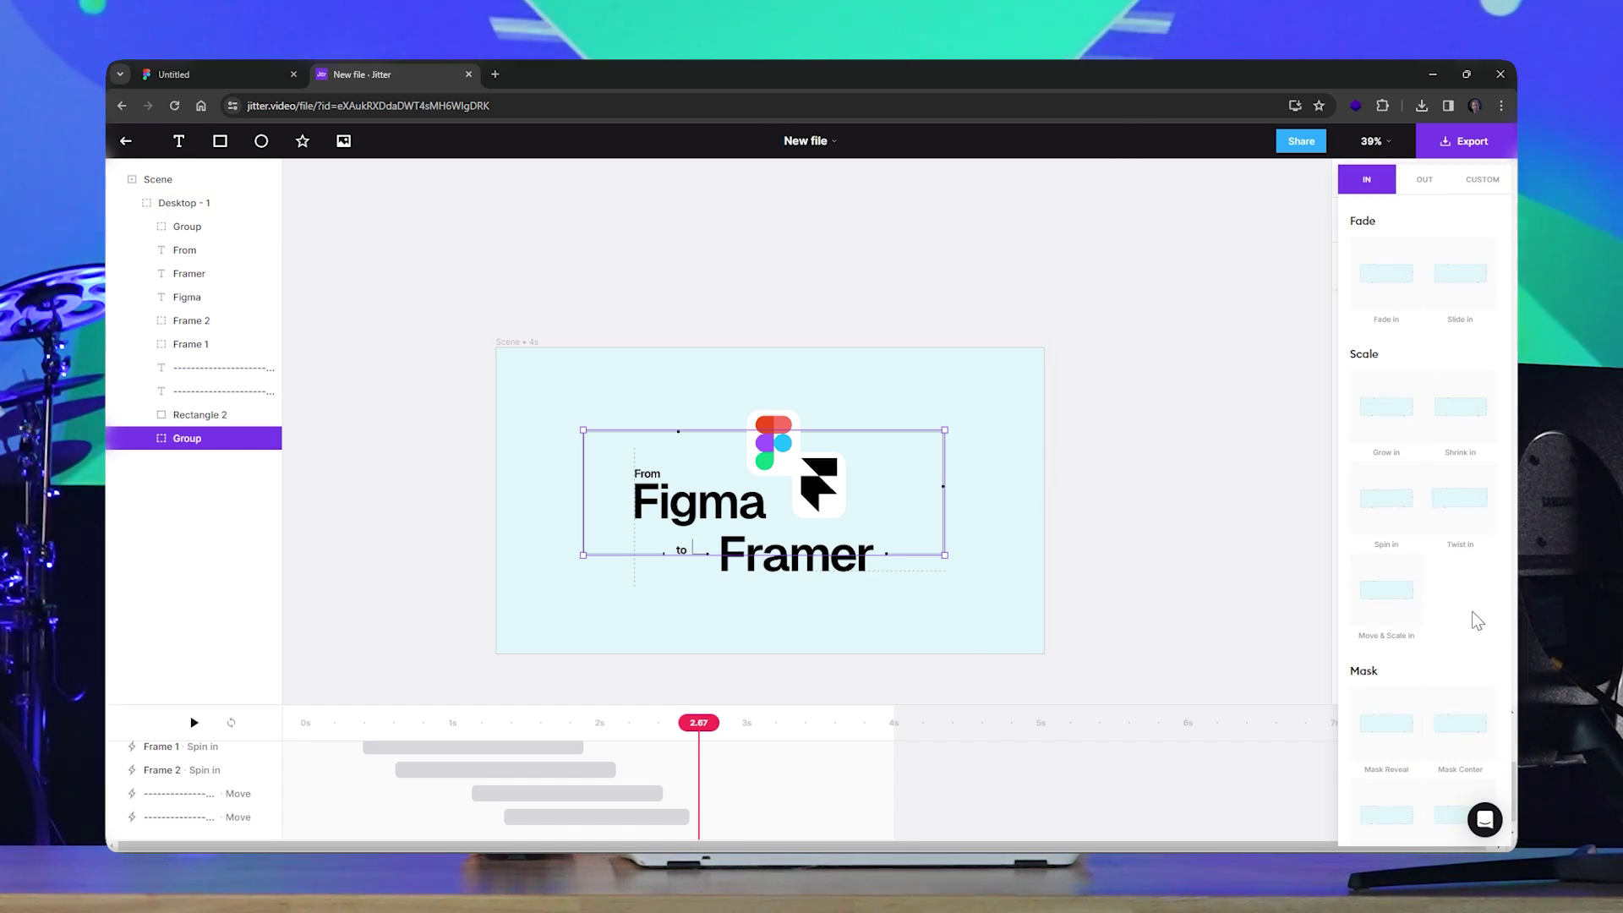
{"action": "left_click", "coordinate": [1386, 498]}
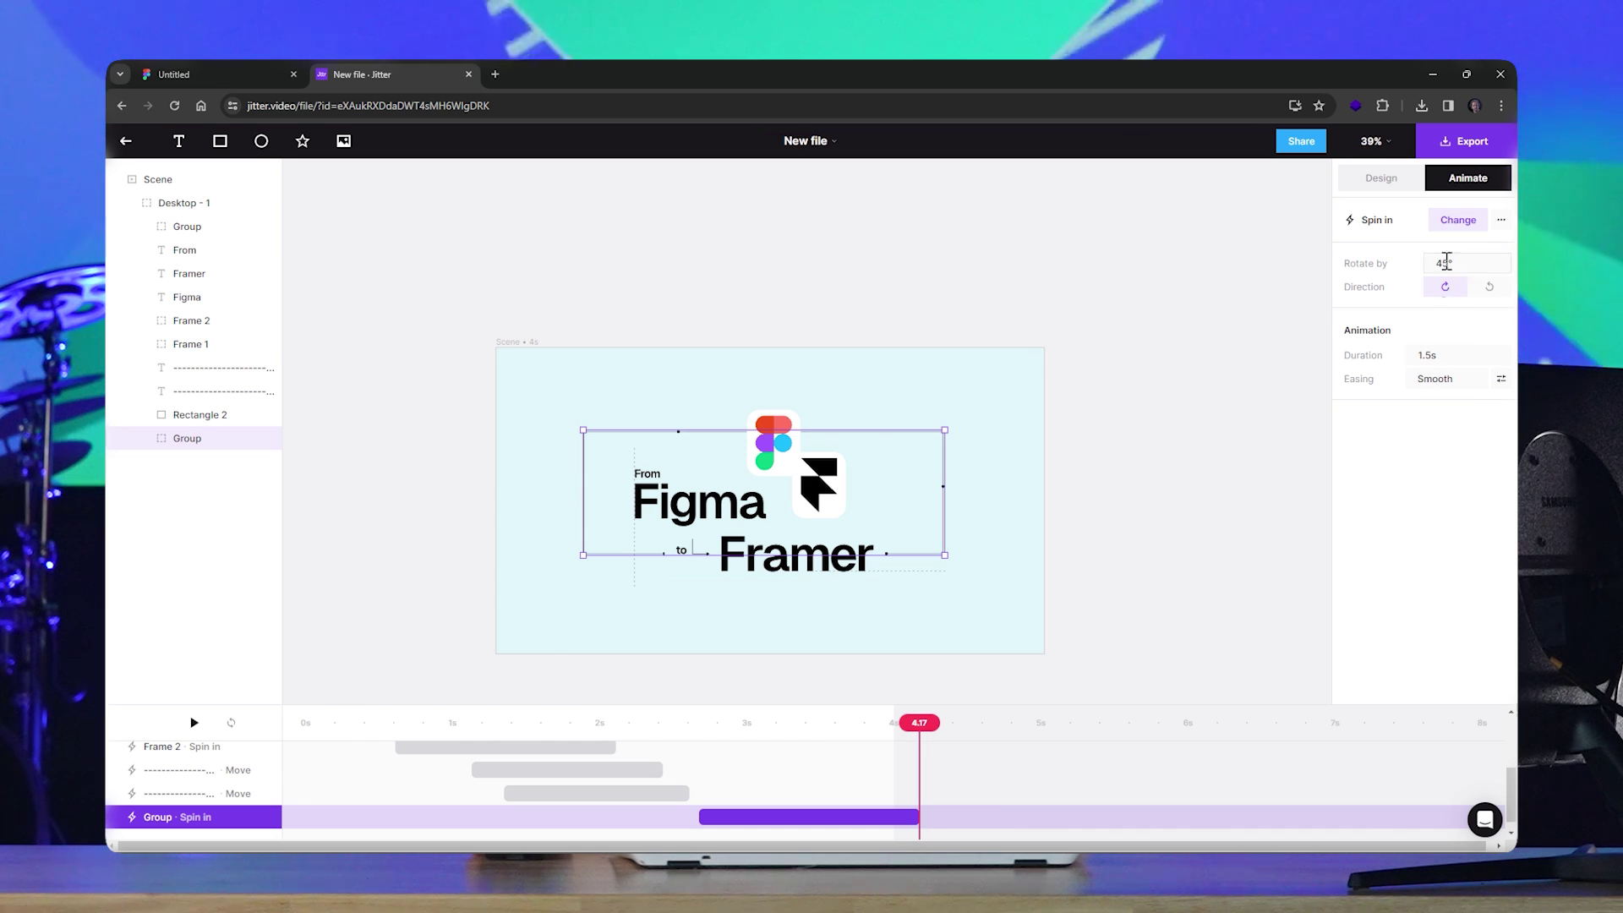
{"action": "left_click", "coordinate": [1455, 221]}
{"action": "left_click", "coordinate": [1472, 455]}
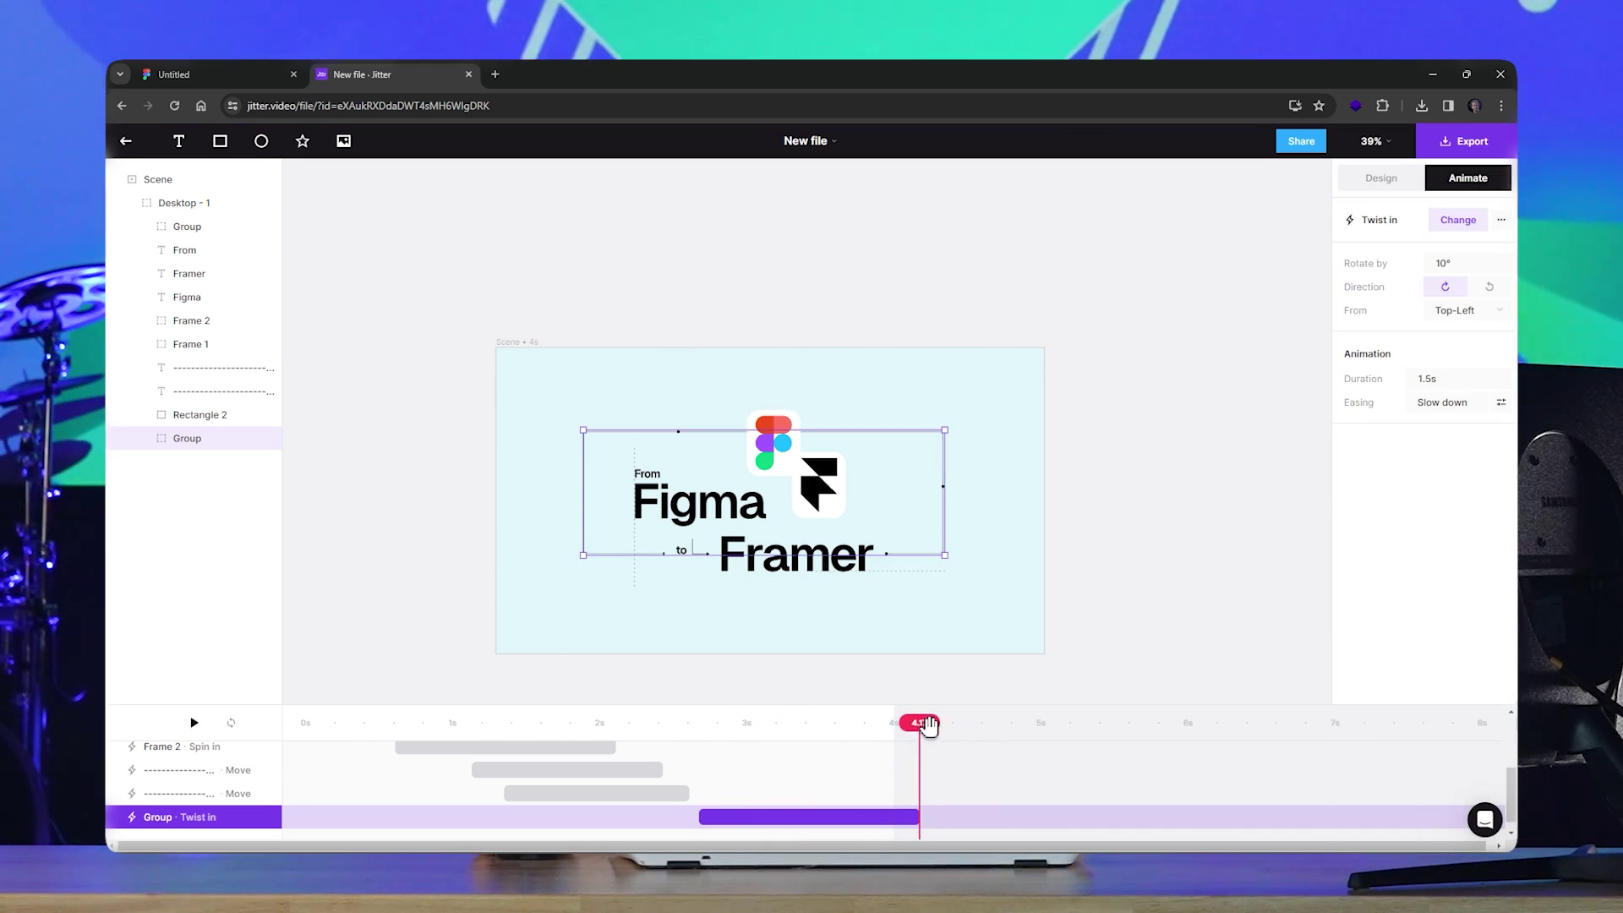
Stretch the twist clip across the full 0–4 s and preview it
{"action": "left_click_drag", "start_coordinate": [754, 824], "coordinate": [363, 818]}
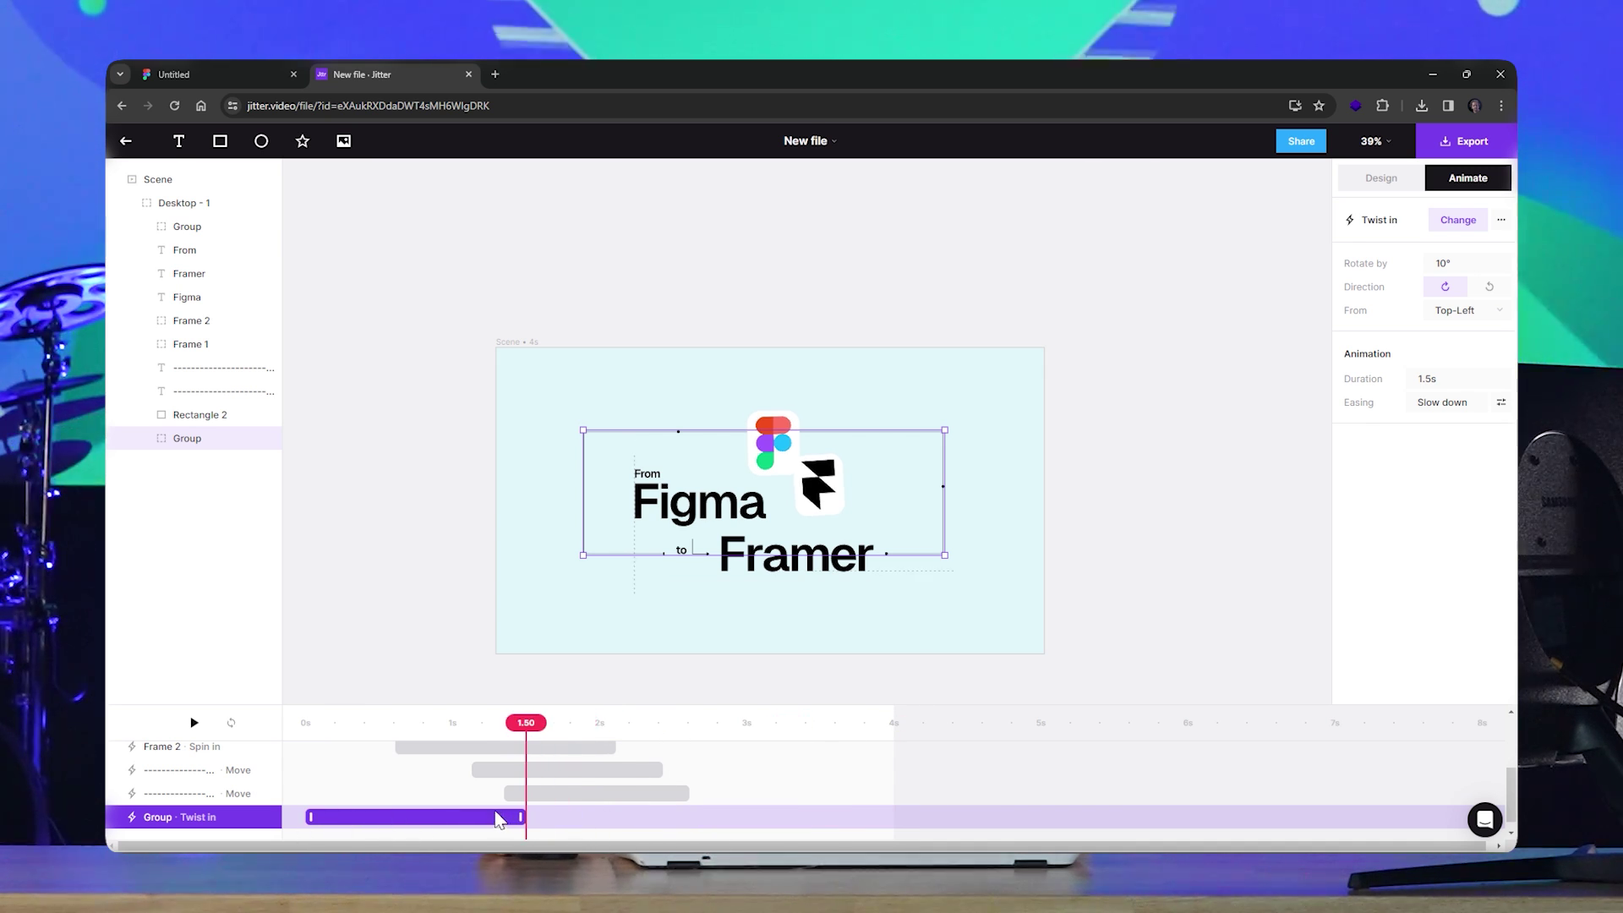
{"action": "left_click_drag", "start_coordinate": [523, 817], "coordinate": [892, 833]}
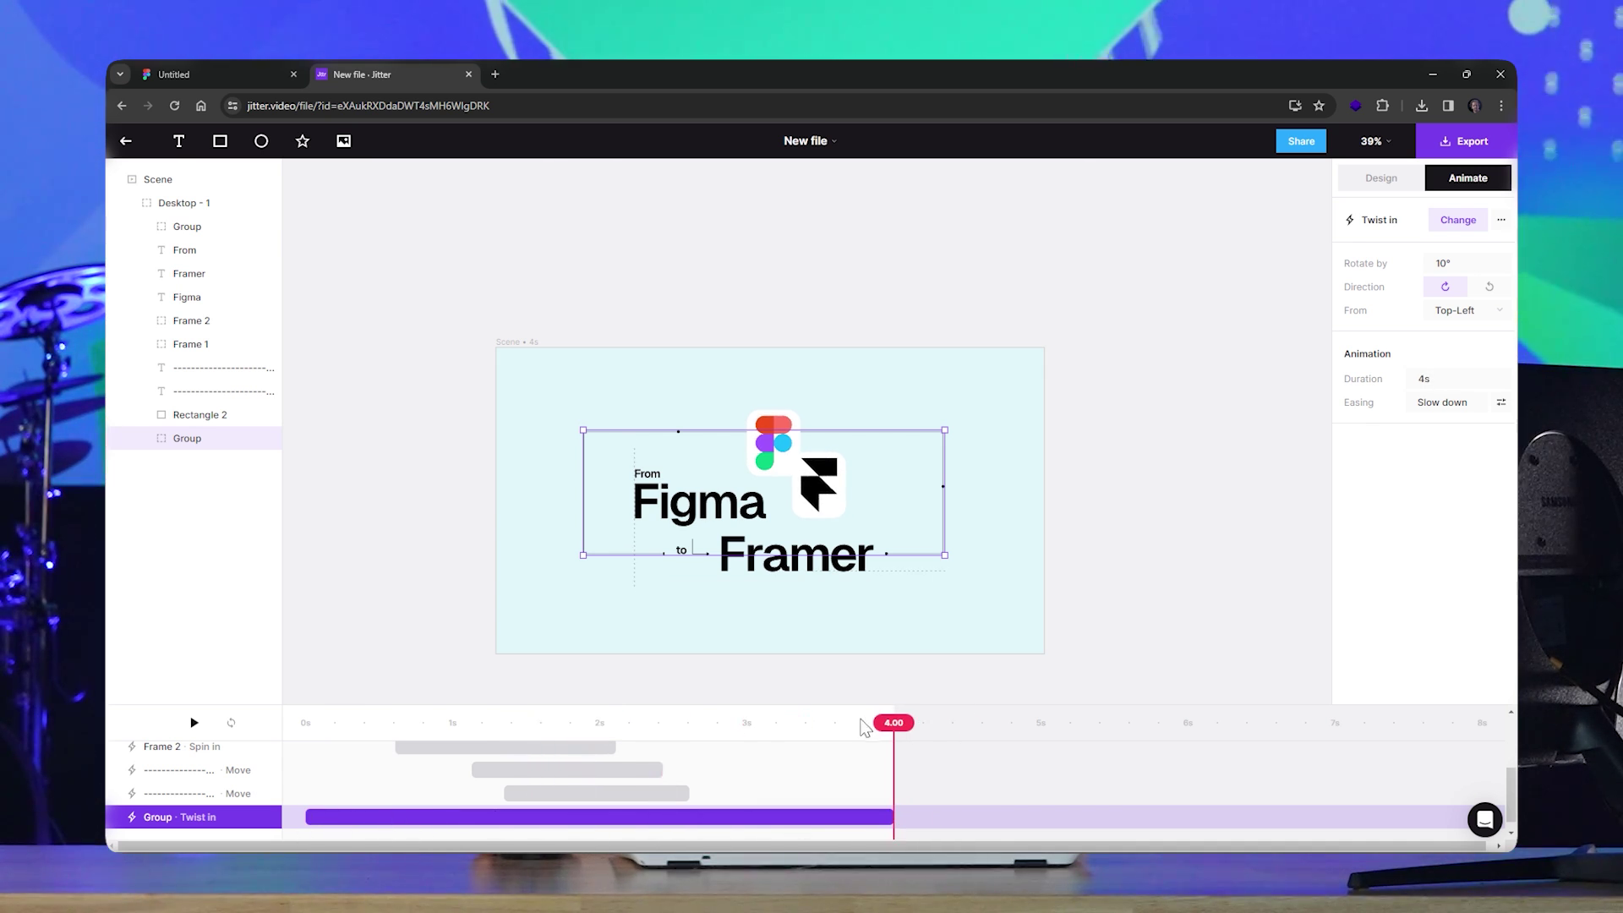
{"action": "key", "text": "space"}
{"action": "left_click", "coordinate": [366, 507]}
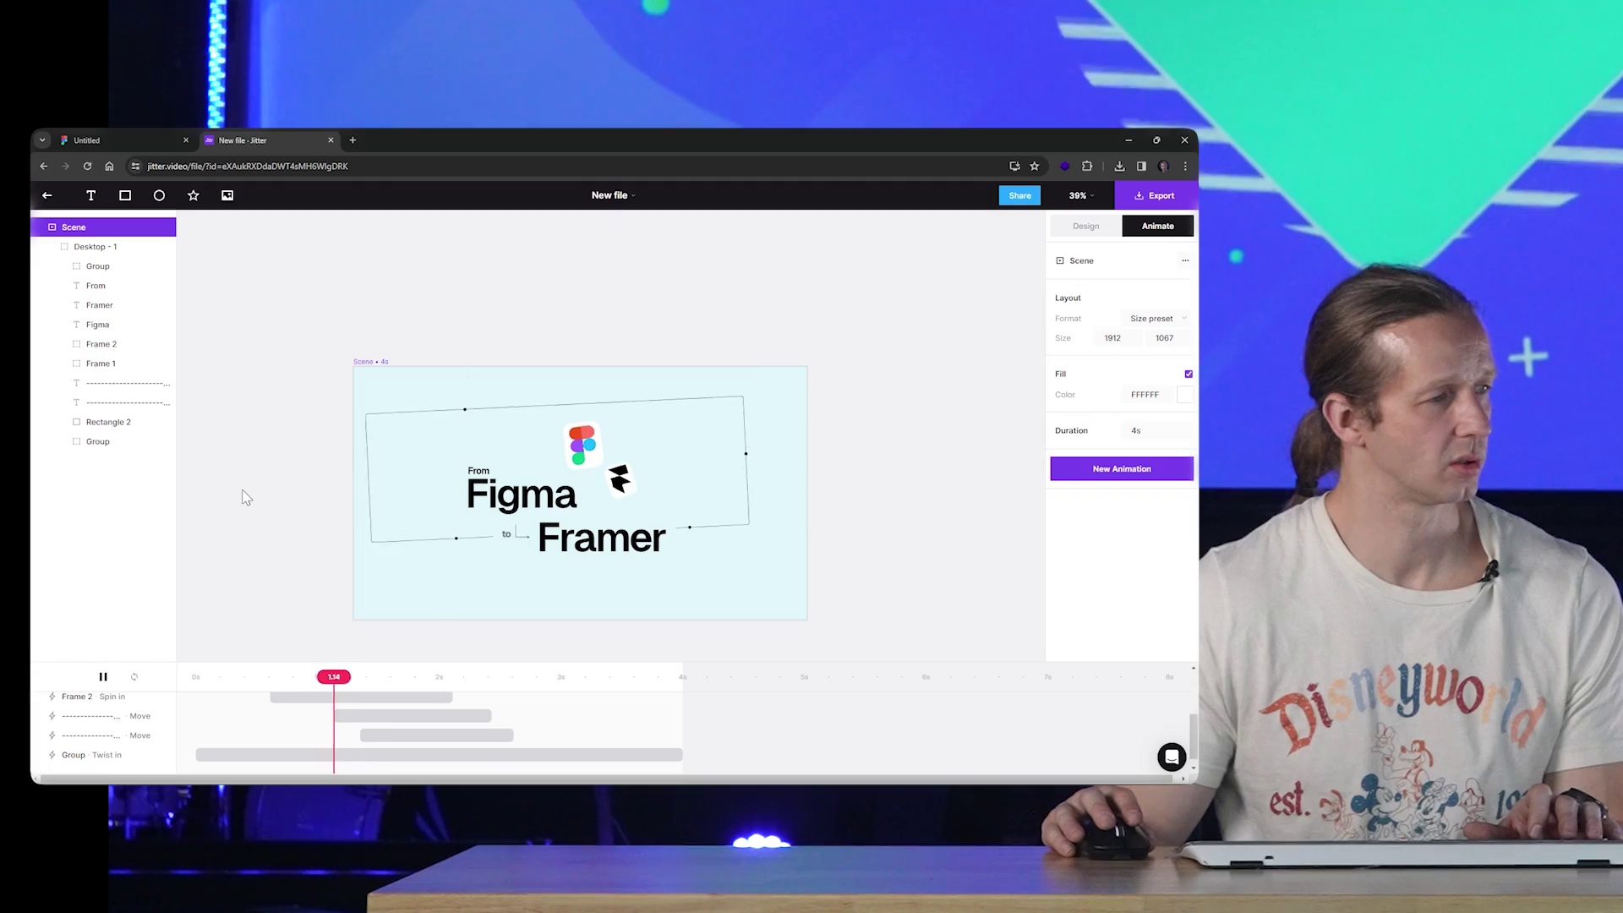
{"action": "key", "text": "space"}
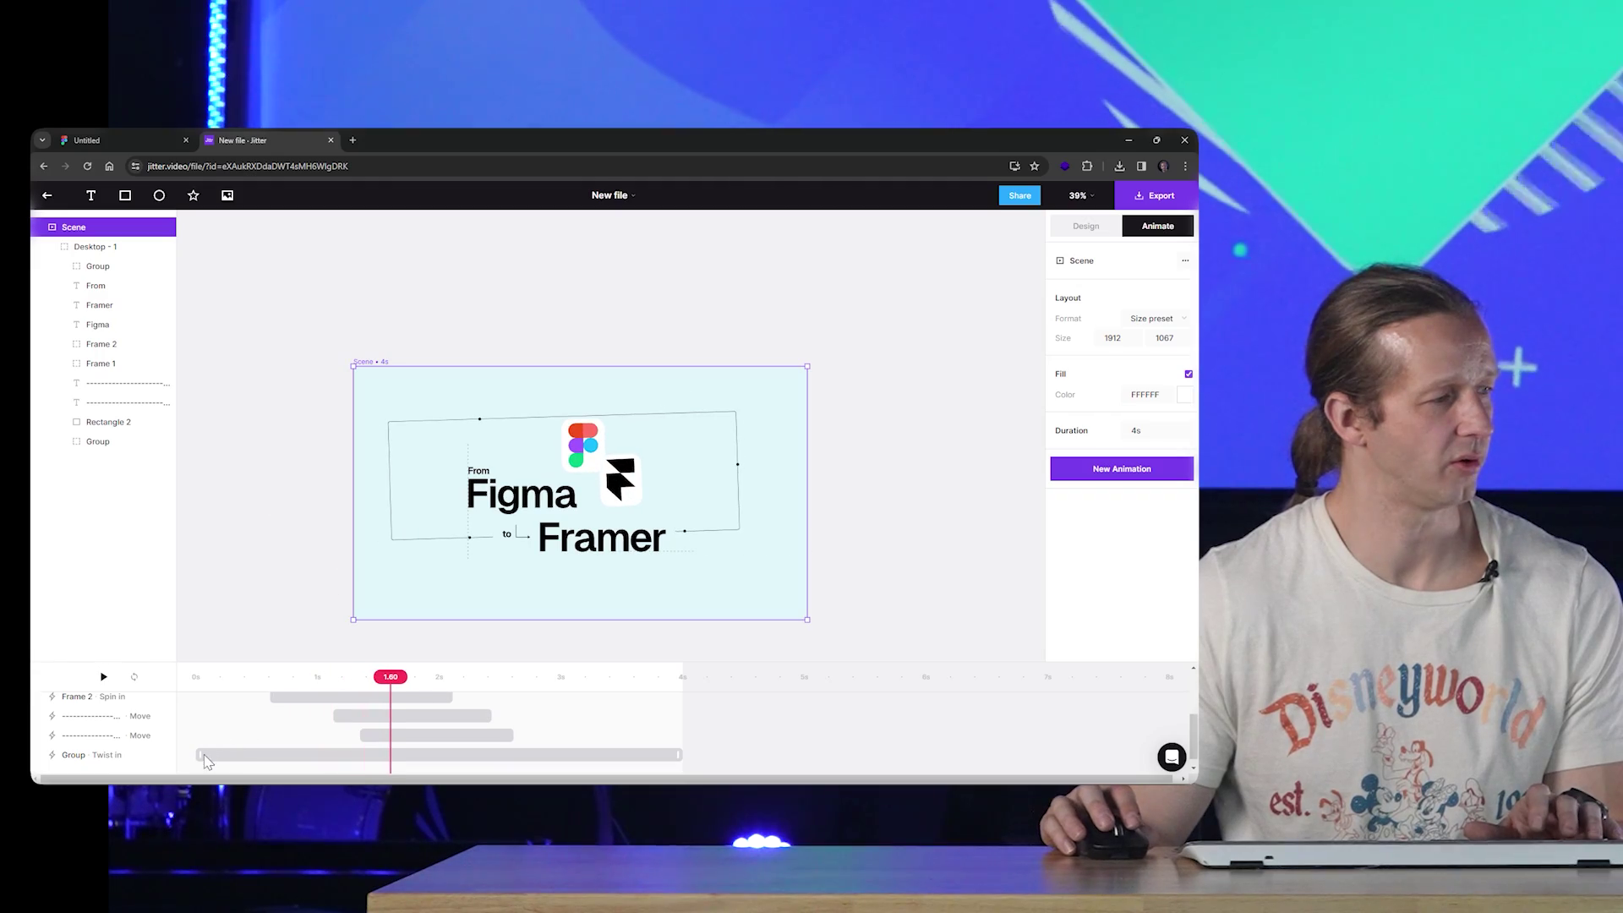
Shift the twist start to about 0.8 s and preview the scene
{"action": "left_click_drag", "start_coordinate": [205, 761], "coordinate": [360, 761]}
{"action": "left_click", "coordinate": [104, 675]}
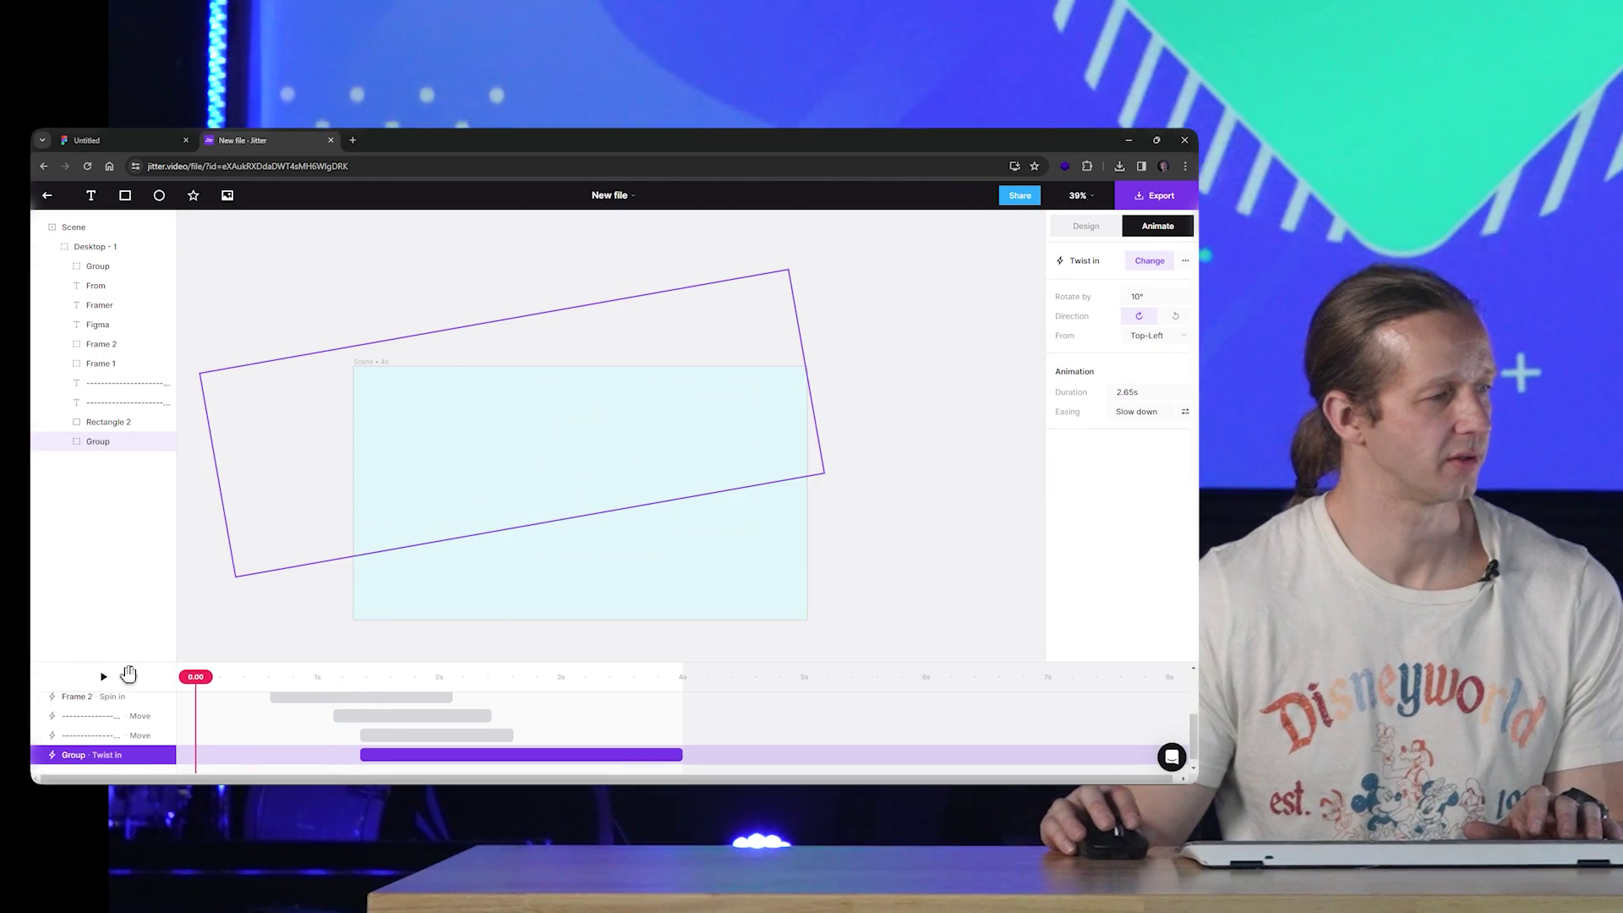
{"action": "left_click", "coordinate": [228, 551]}
{"action": "key", "text": "space"}
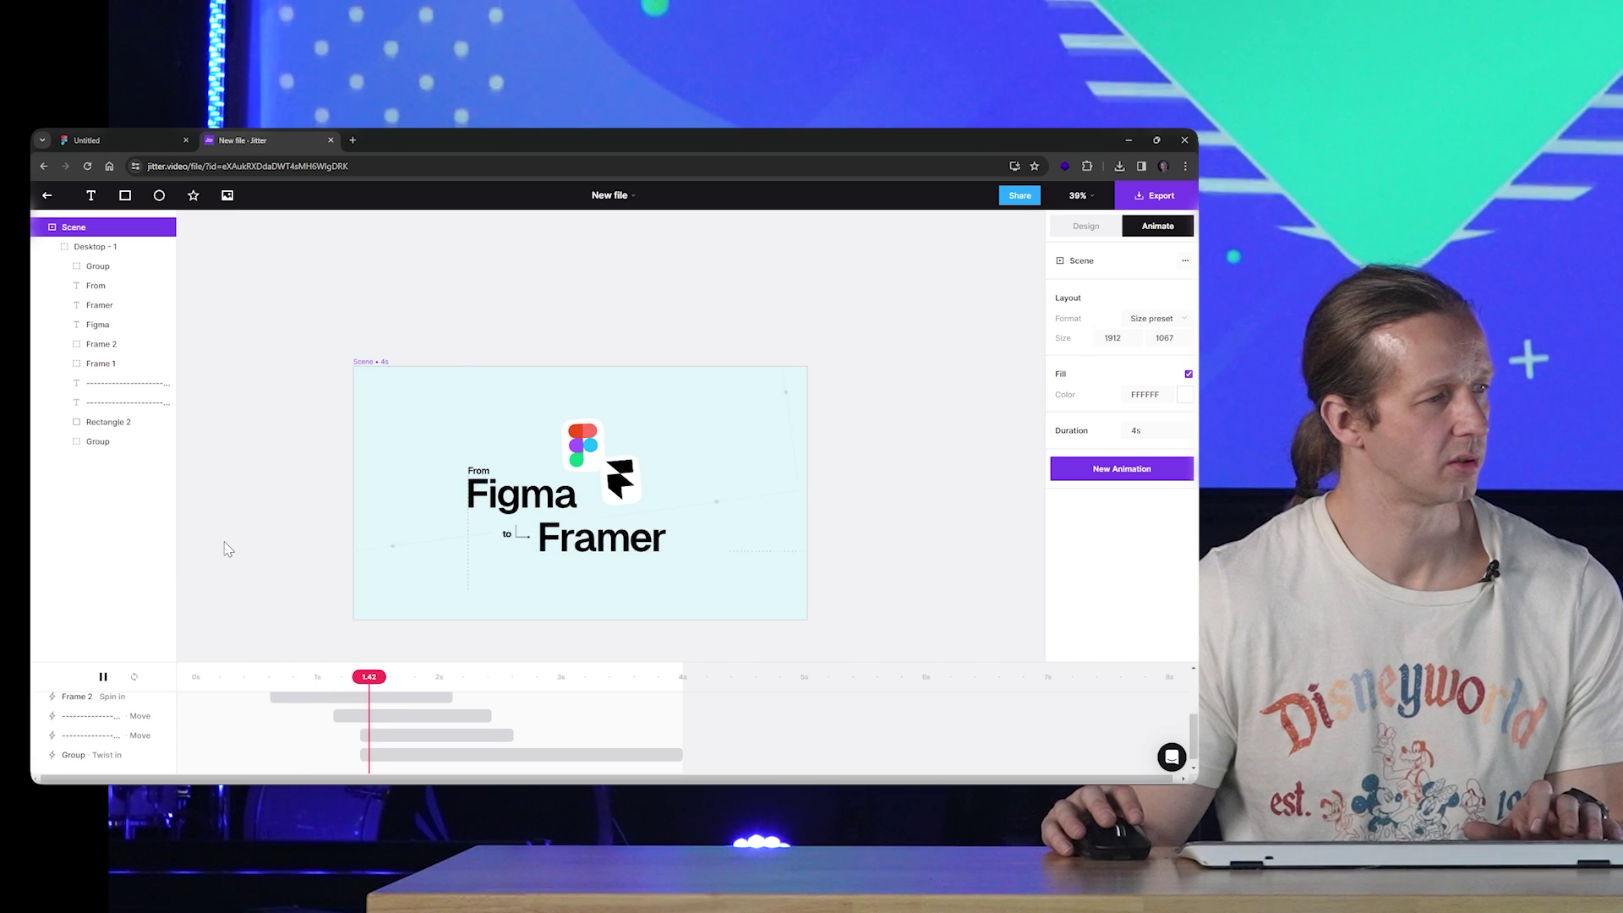
{"action": "left_click_drag", "start_coordinate": [435, 759], "coordinate": [355, 762]}
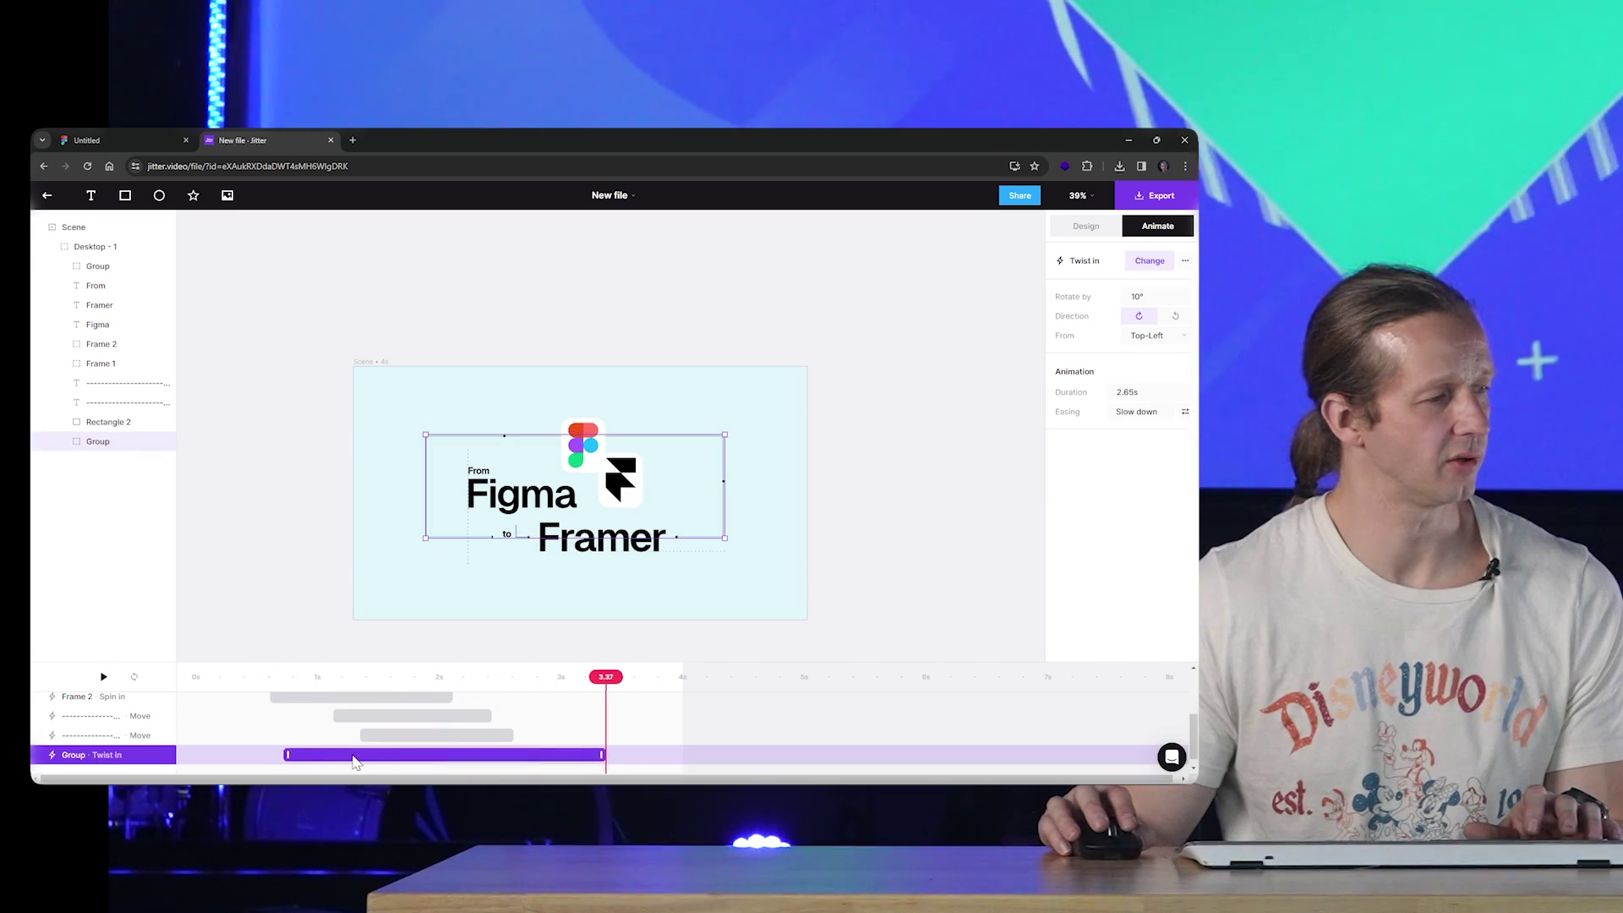
{"action": "key", "text": "Escape"}
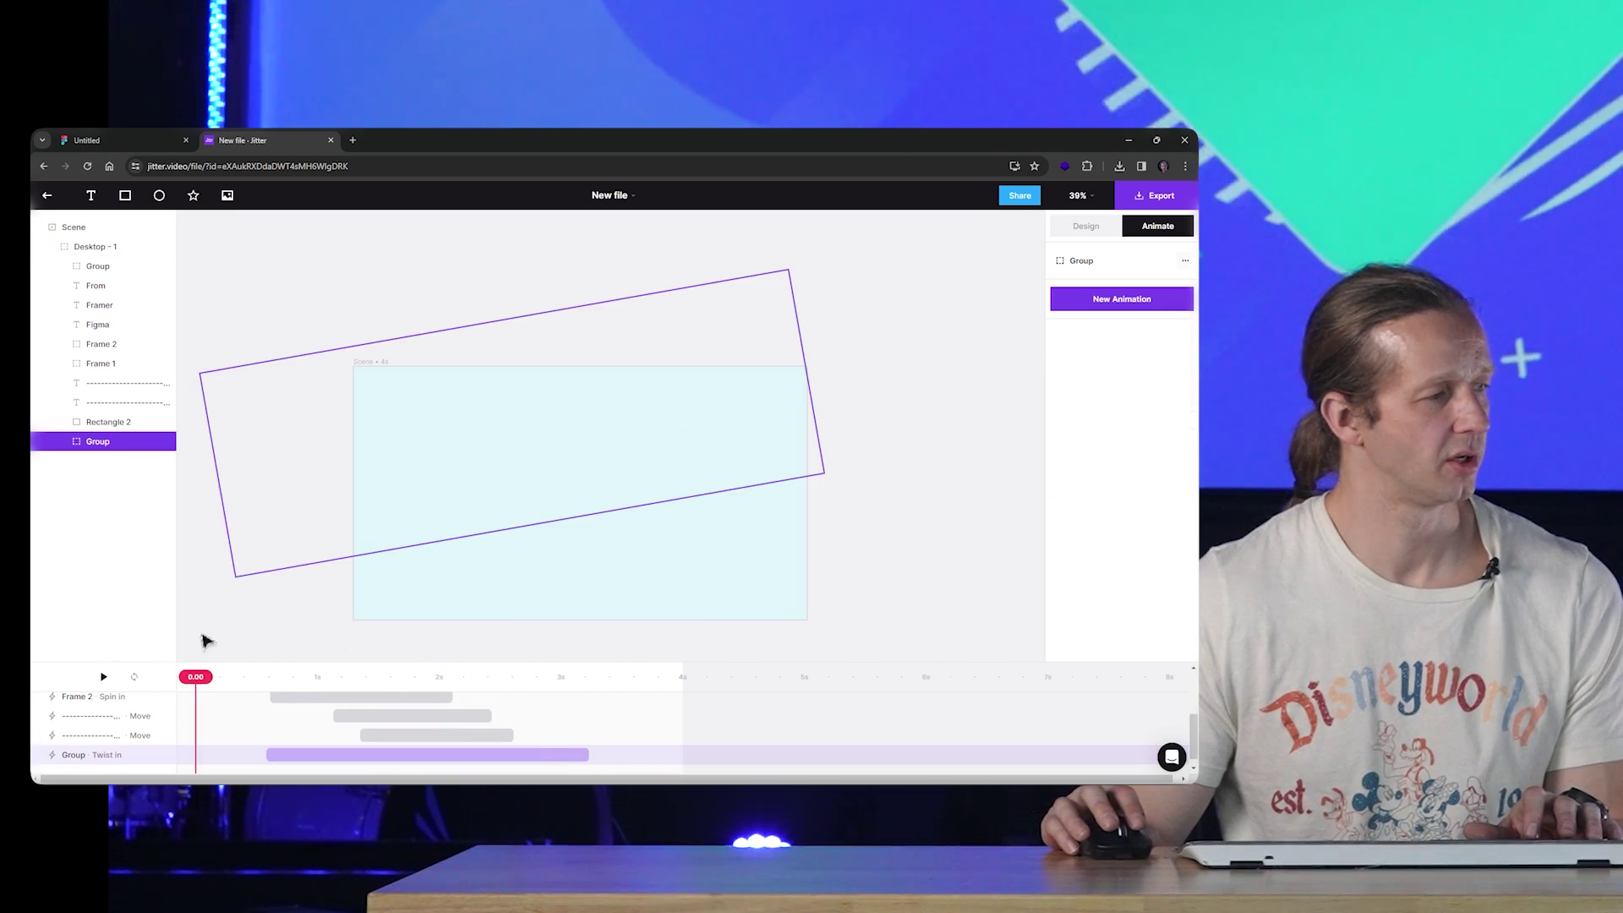
{"action": "left_click", "coordinate": [222, 537]}
{"action": "key", "text": "space"}
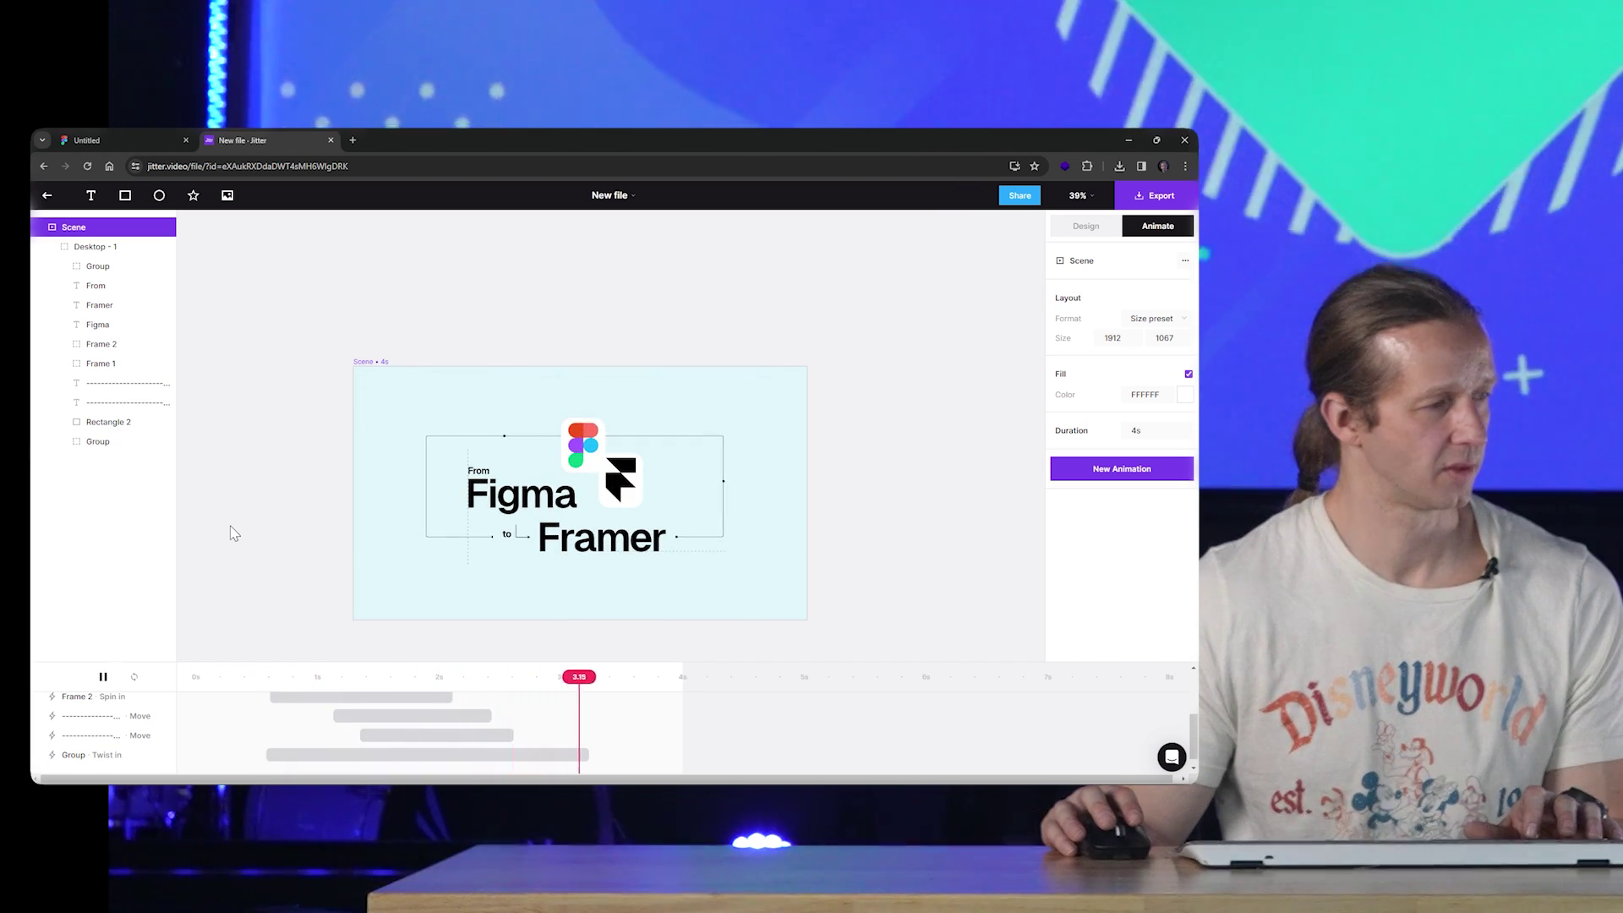
{"action": "key", "text": "space"}
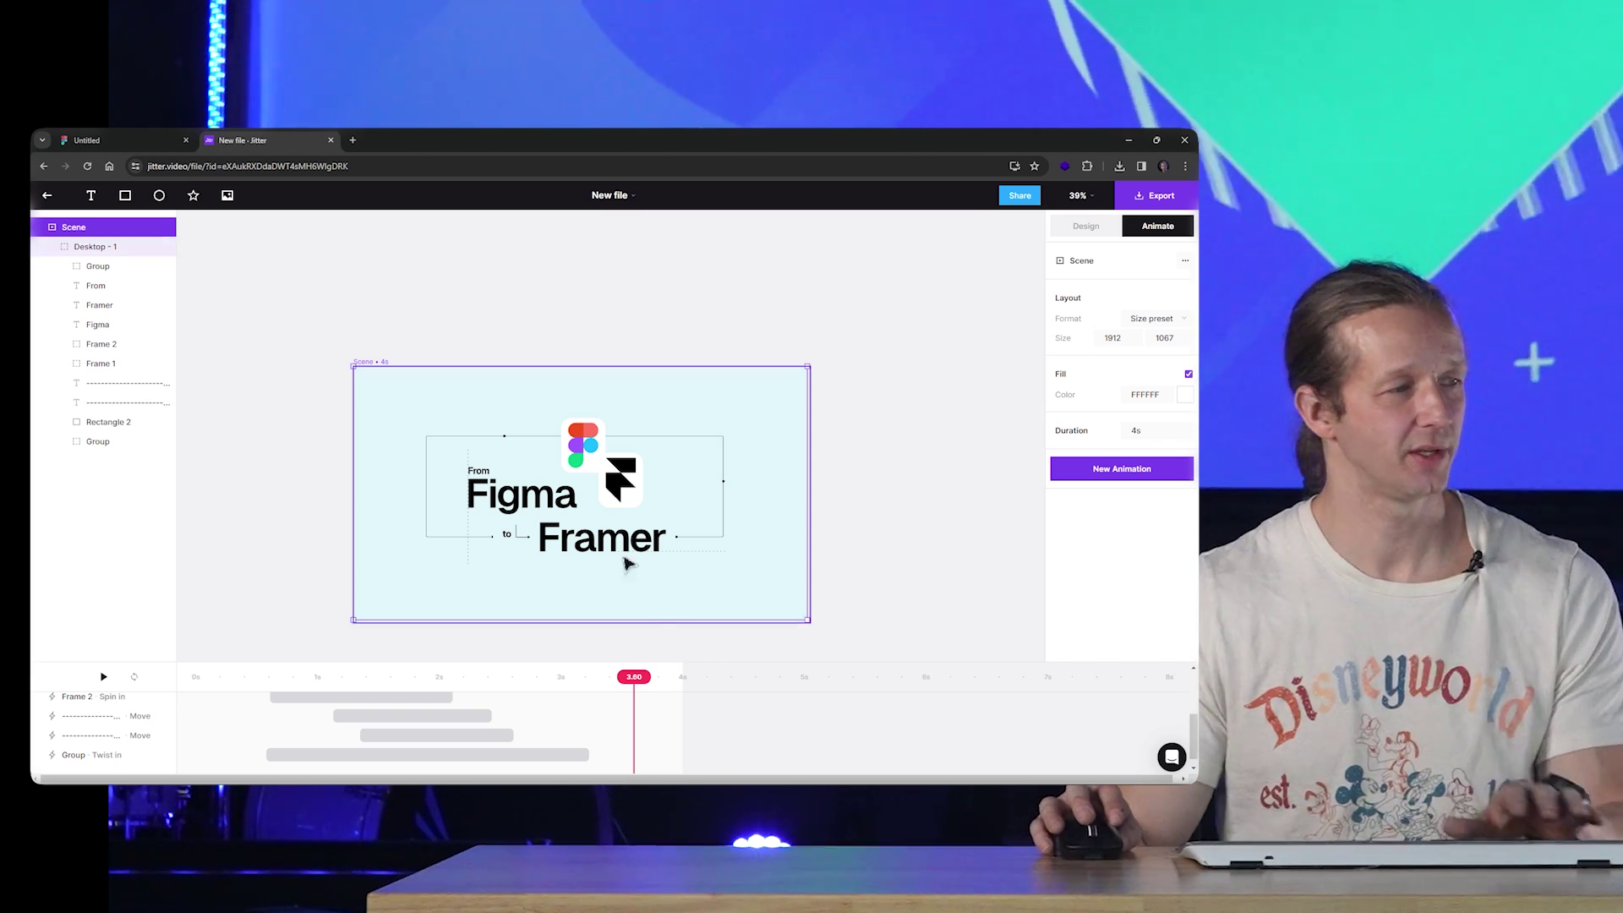
Group all the title layers and add a Twist in animation stretched from 0 s
{"action": "left_click", "coordinate": [110, 268]}
{"action": "left_click", "coordinate": [110, 443], "text": "shift"}
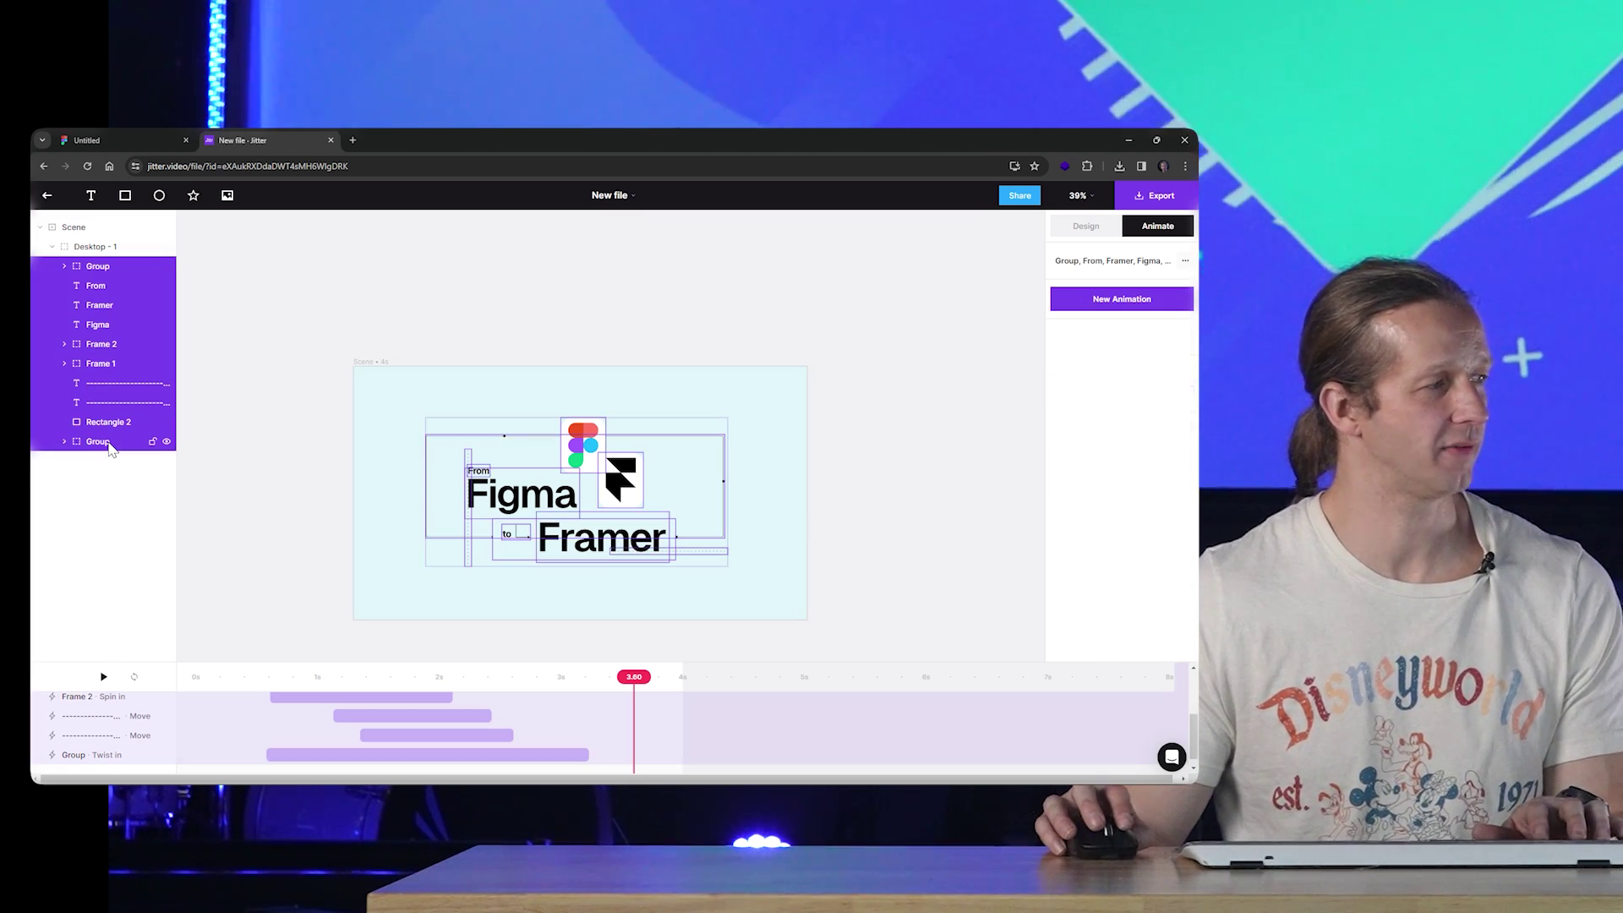
{"action": "key", "text": "ctrl+g"}
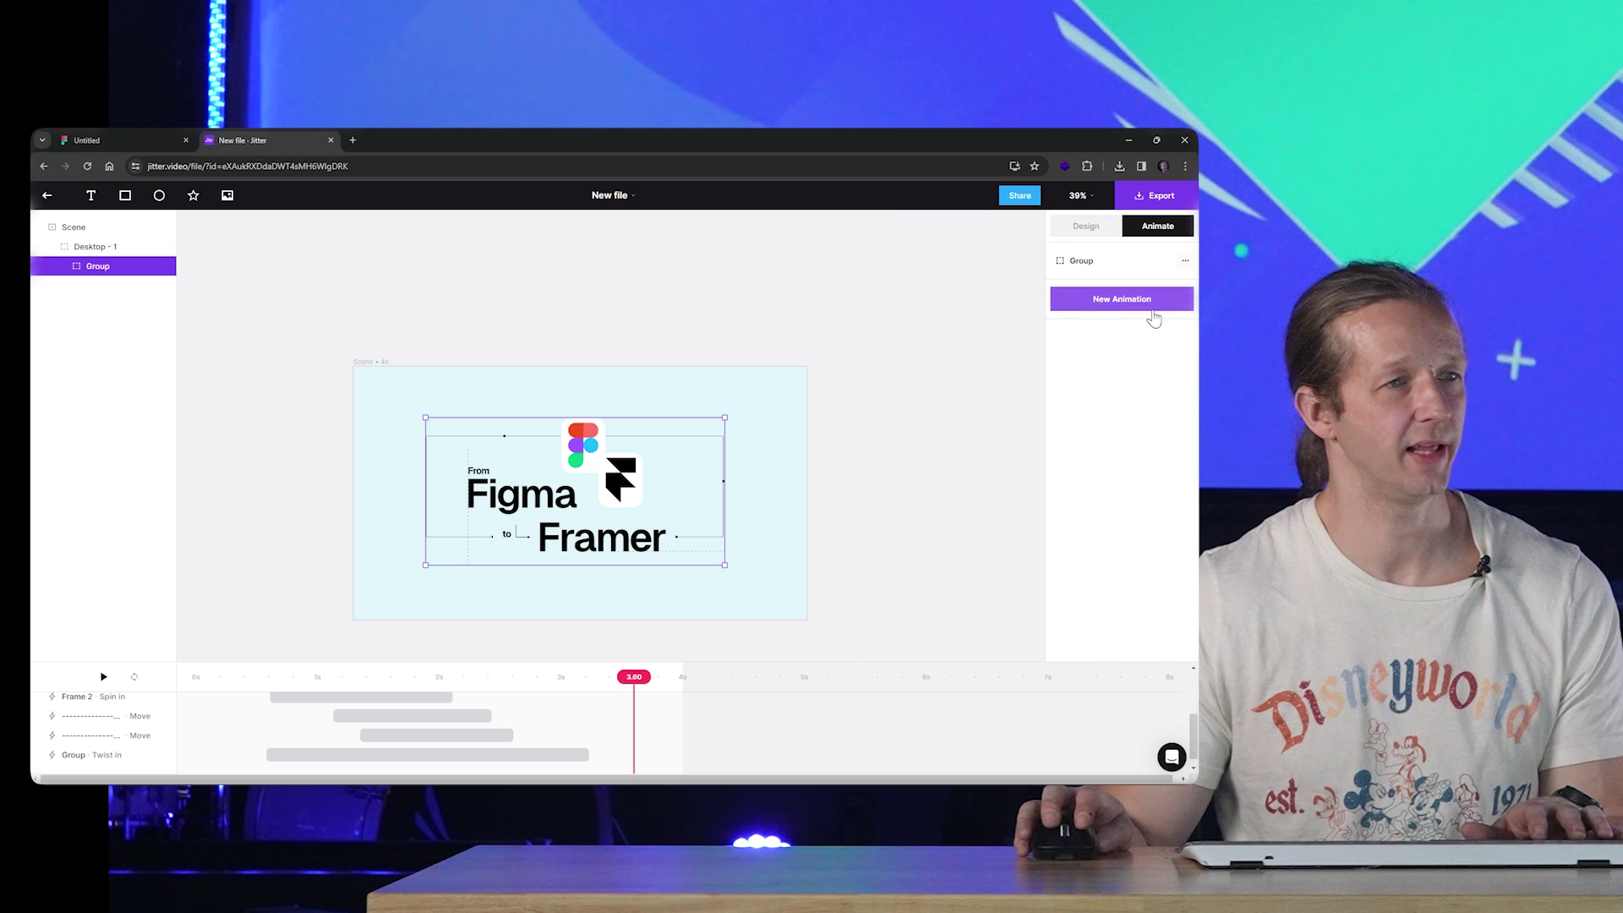
{"action": "left_click", "coordinate": [1154, 304]}
{"action": "left_click", "coordinate": [1144, 519]}
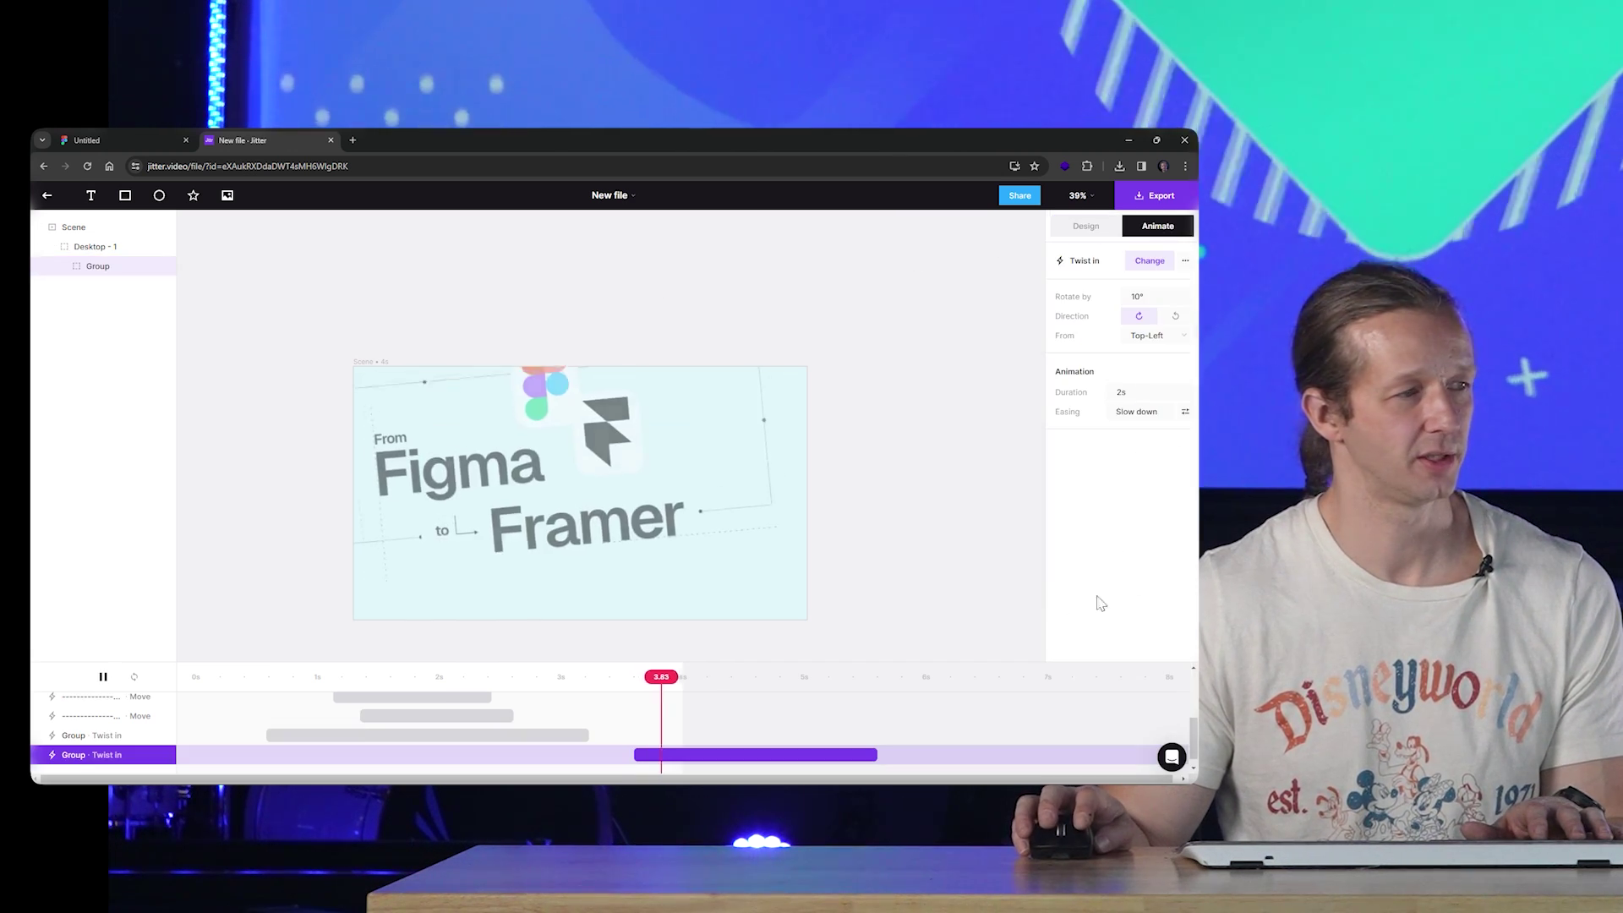
{"action": "left_click_drag", "start_coordinate": [740, 754], "coordinate": [297, 750]}
{"action": "left_click_drag", "start_coordinate": [438, 761], "coordinate": [657, 761]}
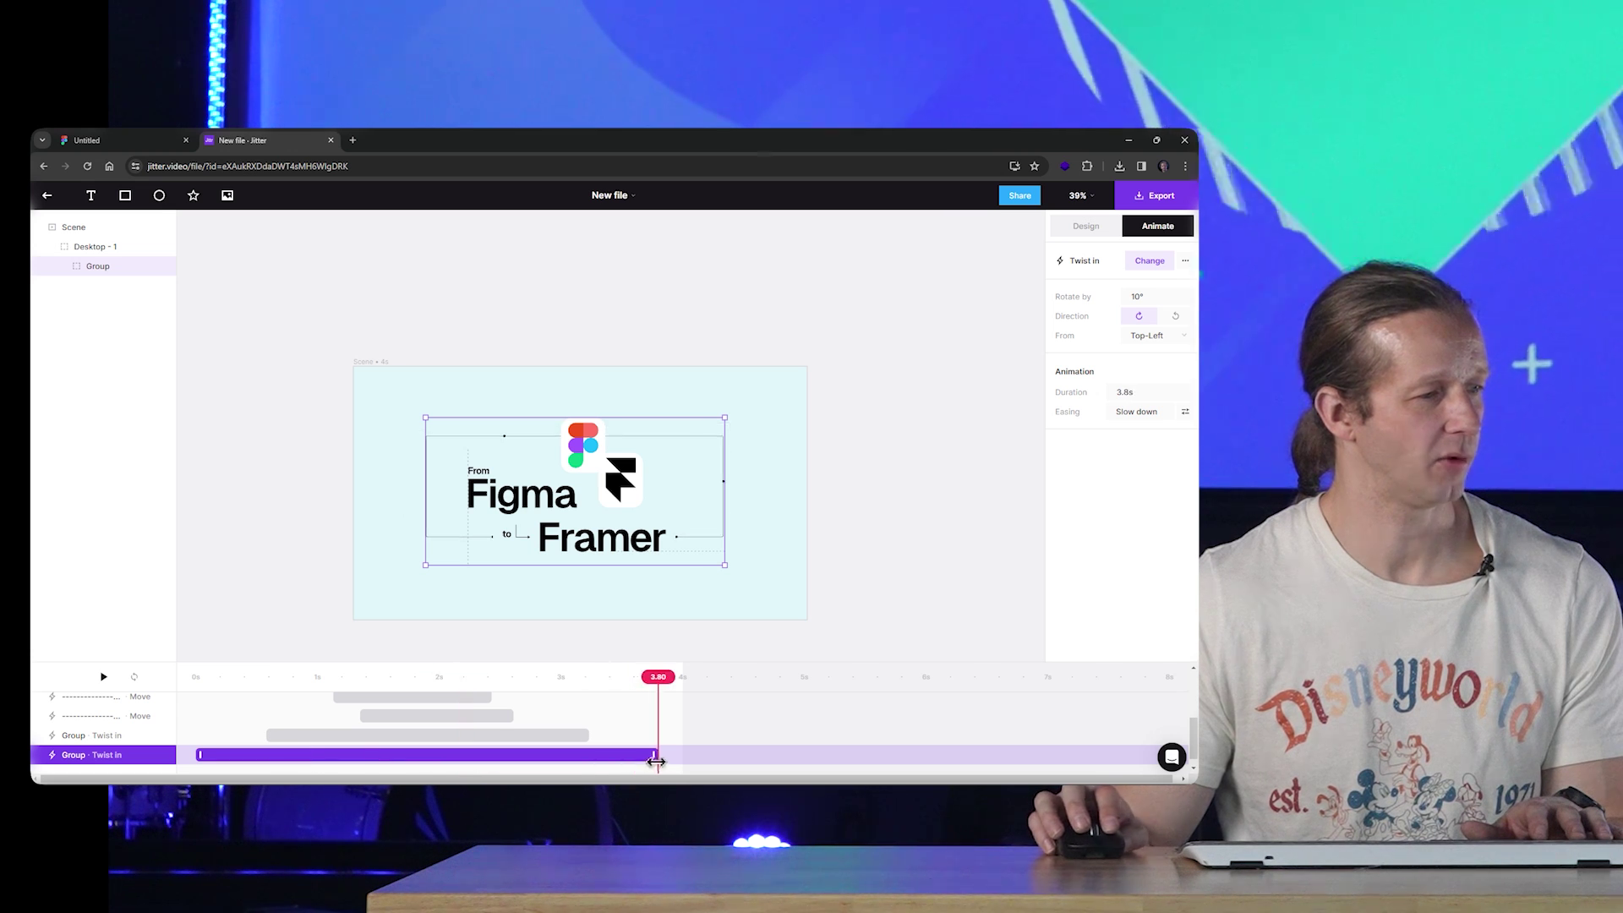
Preview the scene, then change the group's animation to Move & Scale in
{"action": "left_click_drag", "start_coordinate": [681, 673], "coordinate": [193, 677]}
{"action": "left_click", "coordinate": [201, 497]}
{"action": "key", "text": "space"}
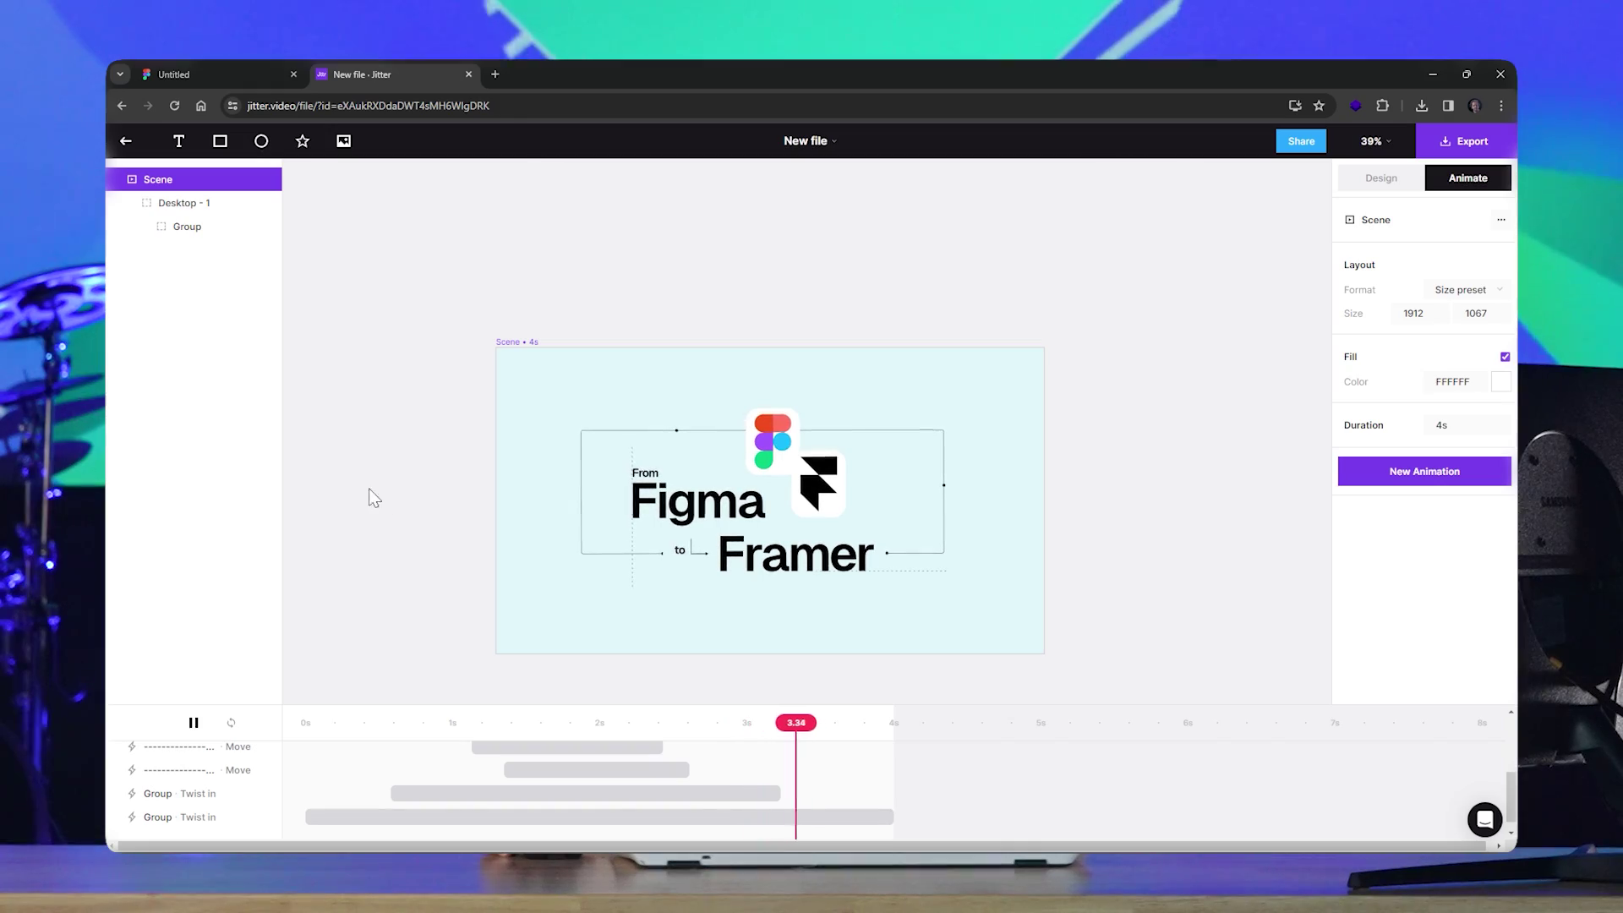
{"action": "left_click", "coordinate": [724, 818]}
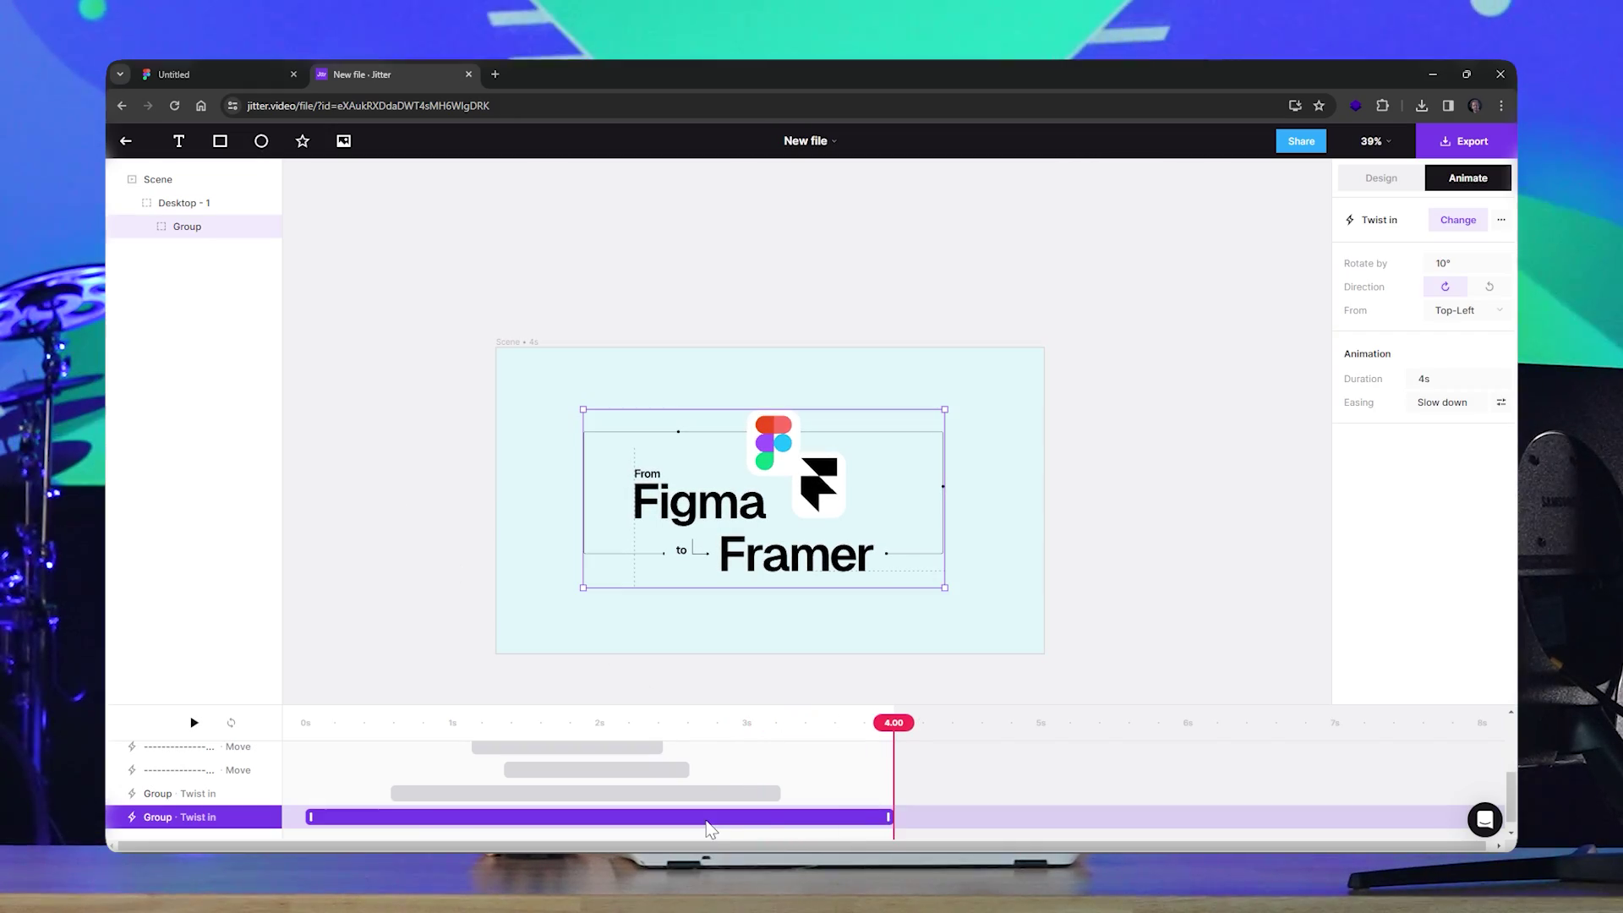
{"action": "left_click", "coordinate": [1451, 404]}
{"action": "left_click", "coordinate": [1469, 223]}
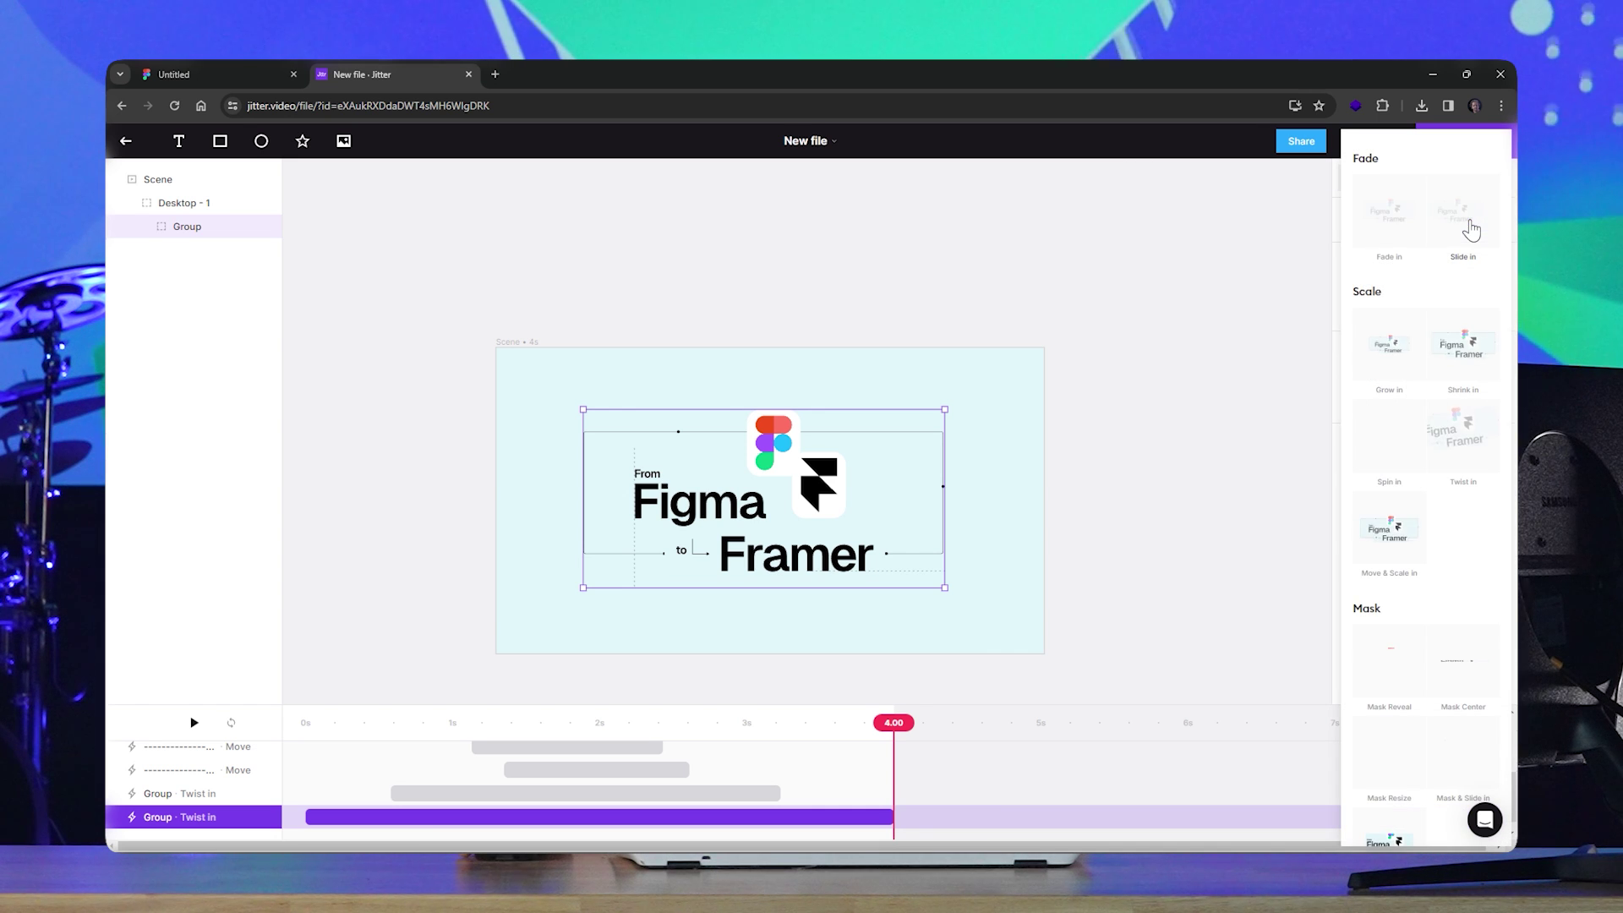
{"action": "left_click", "coordinate": [1399, 574]}
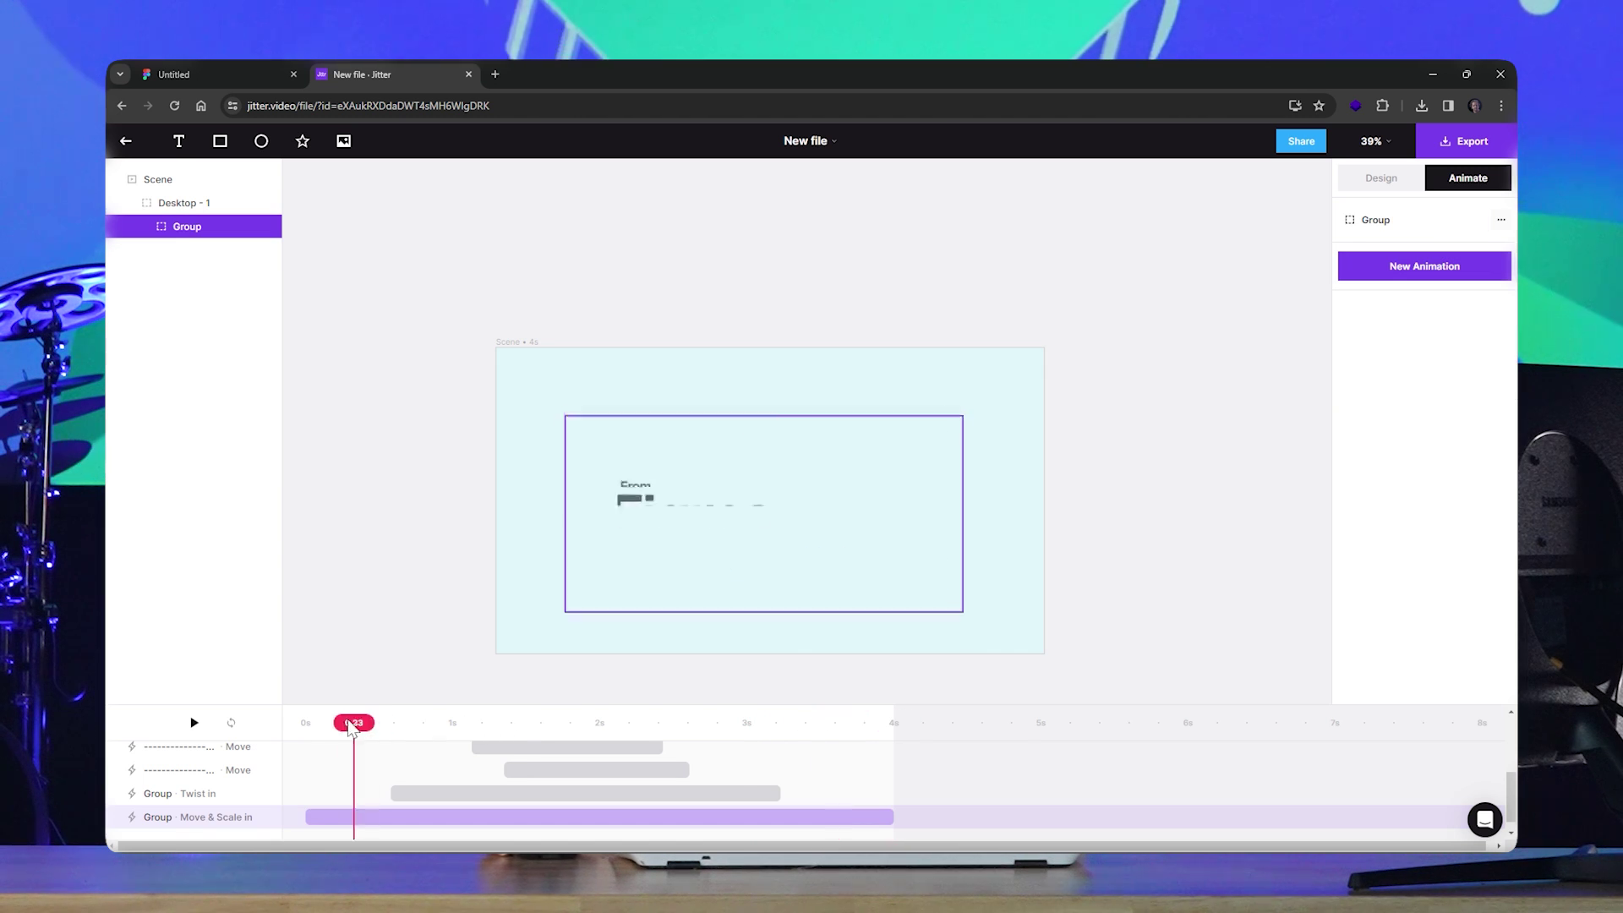
Export the animation as a Video · 1080p MP4
{"action": "left_click", "coordinate": [1193, 320]}
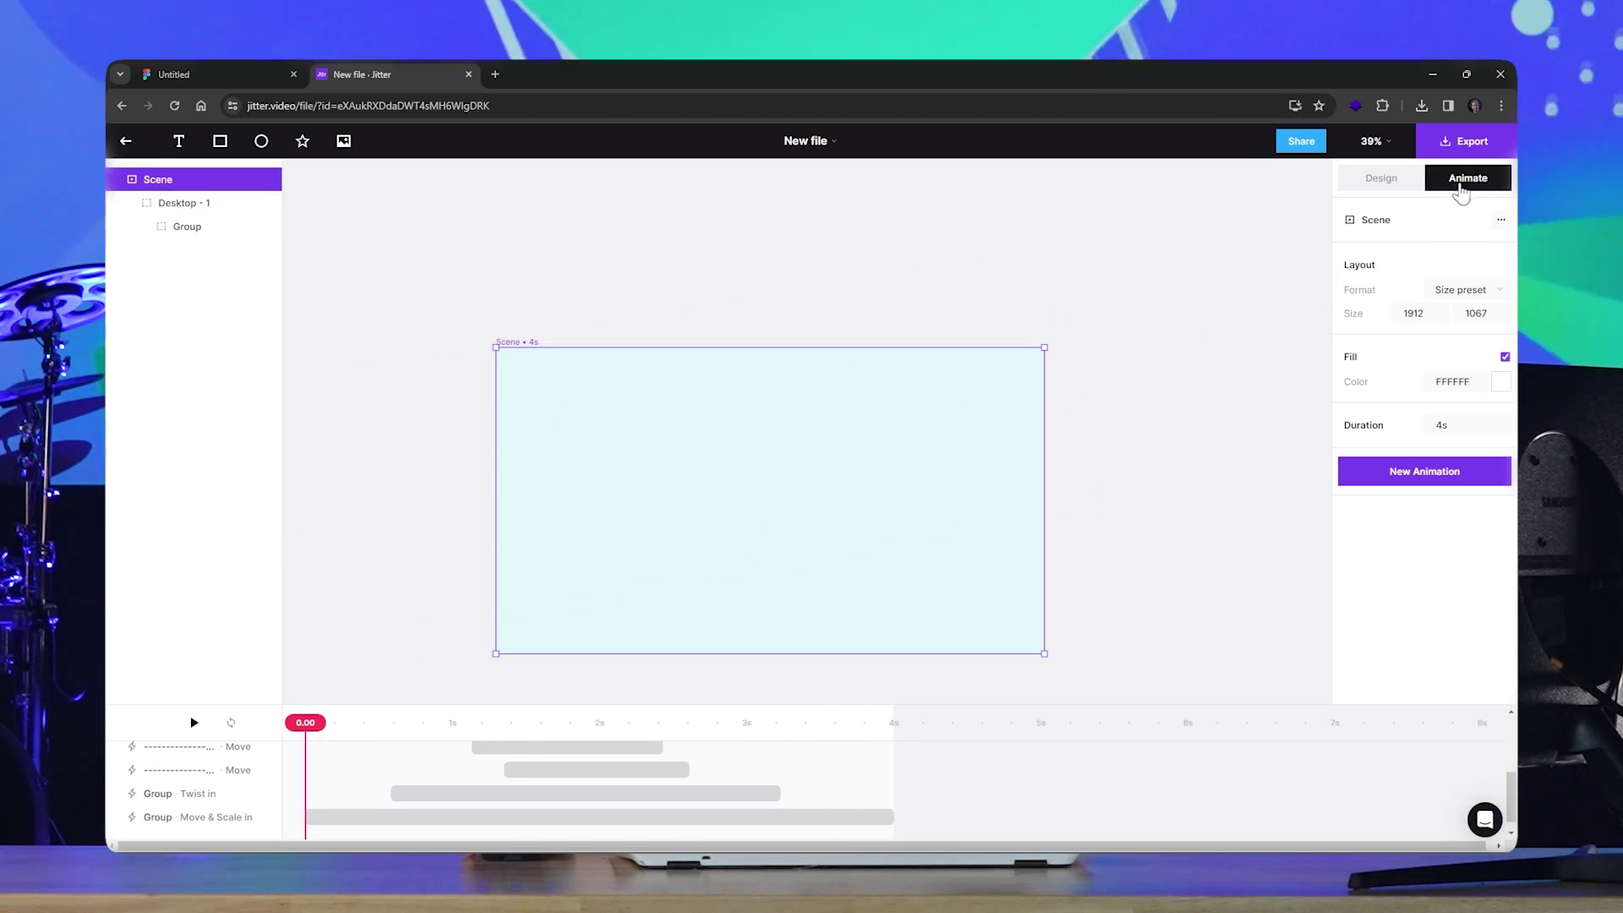
{"action": "left_click", "coordinate": [1462, 141]}
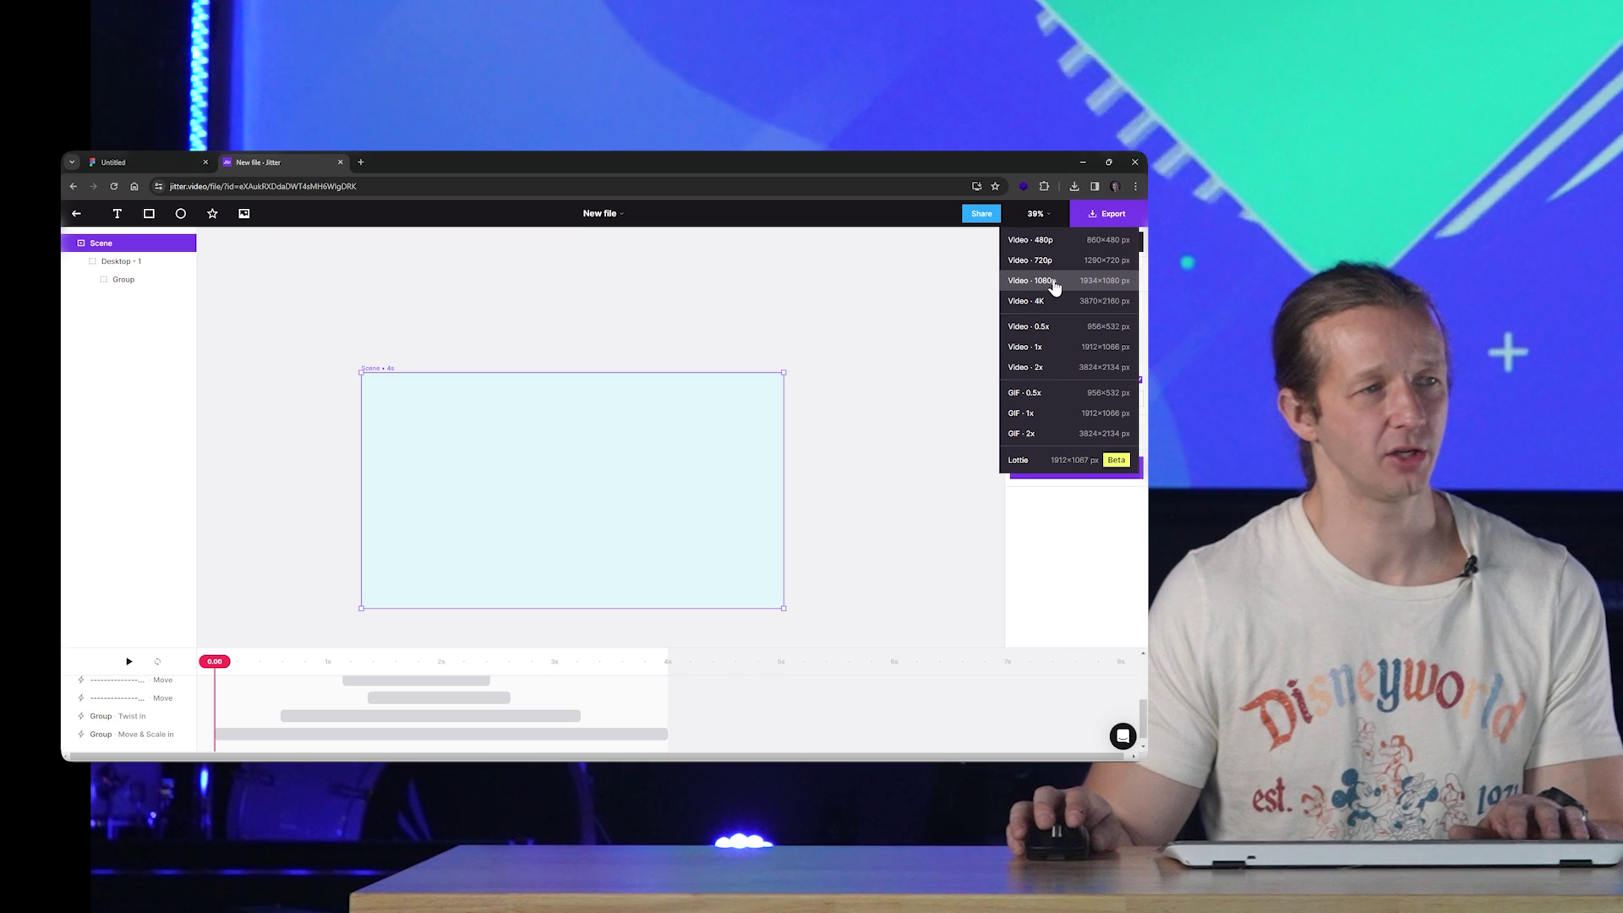
{"action": "left_click", "coordinate": [1056, 282]}
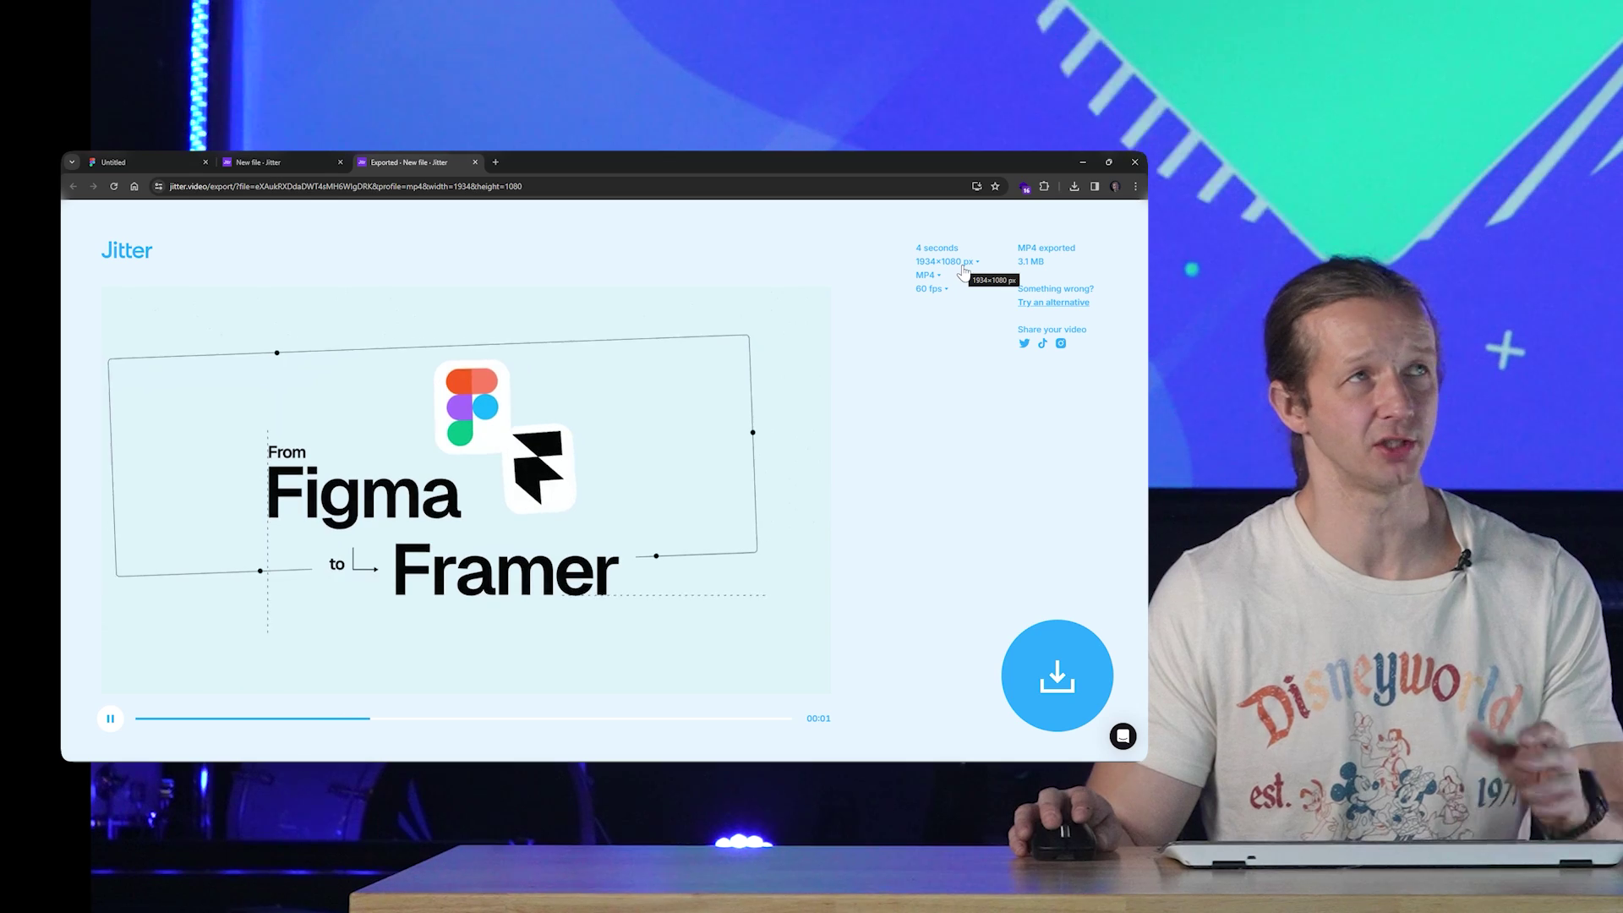
Download the exported 3.1 MB MP4 file
{"action": "left_click", "coordinate": [1029, 642]}
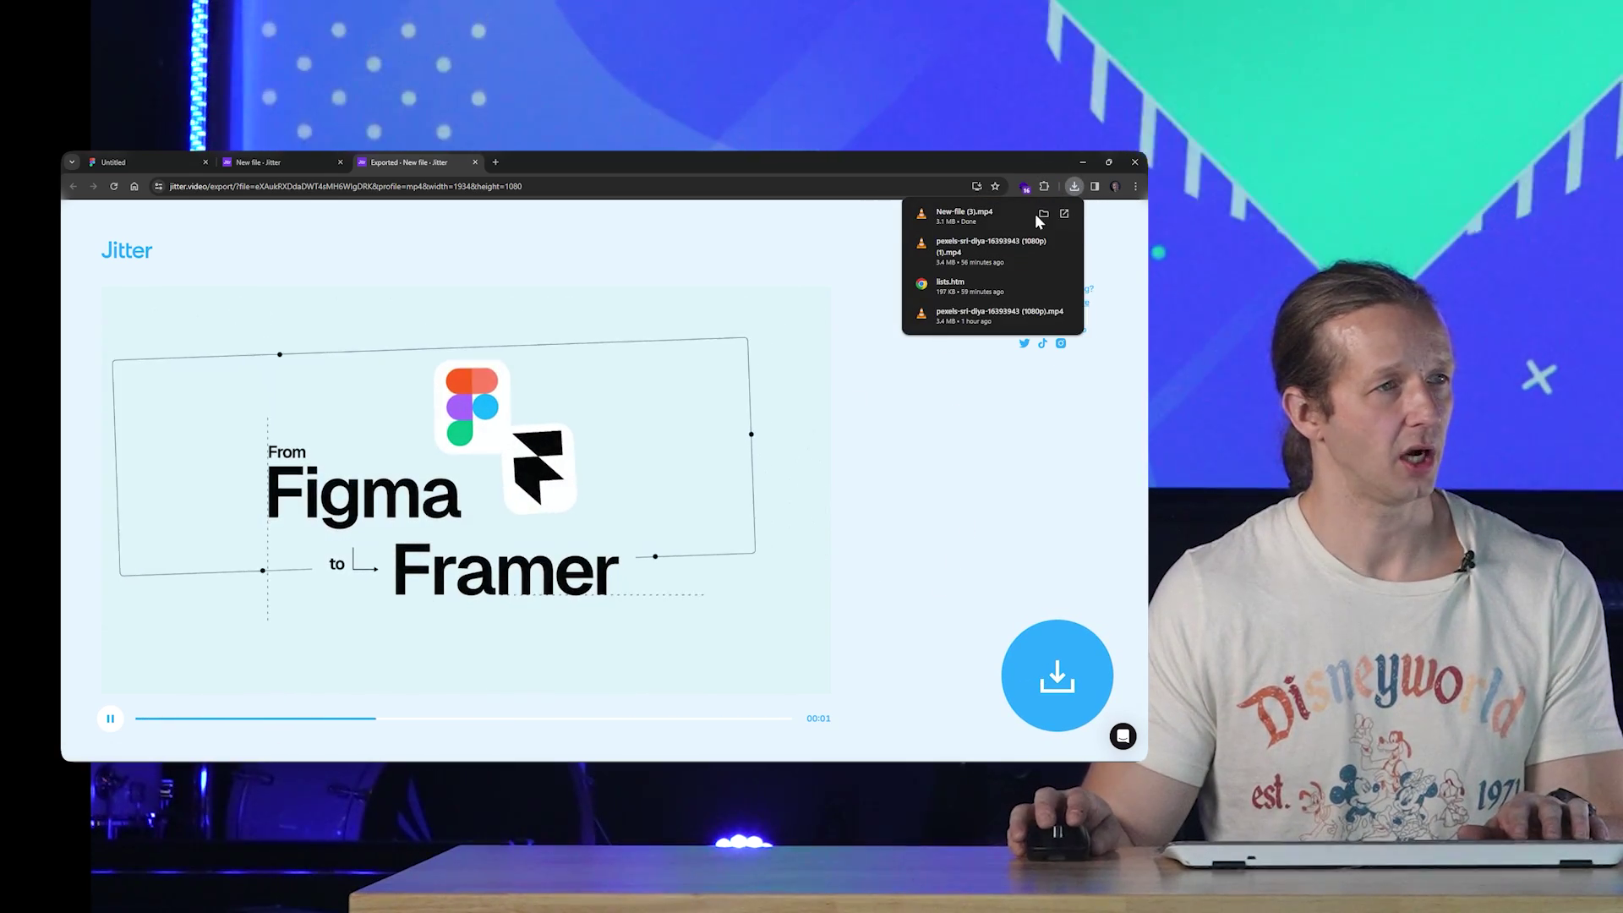